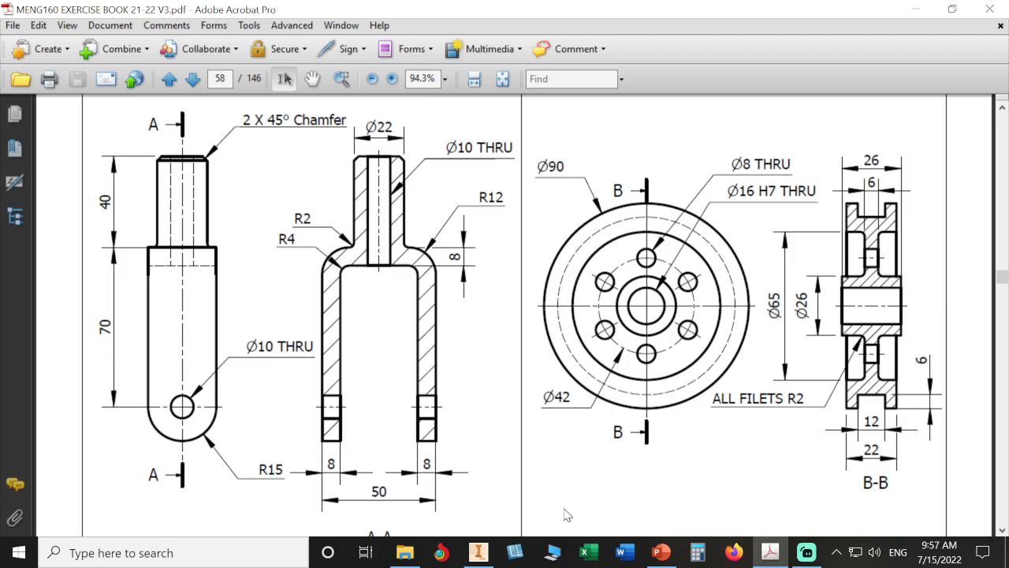
Switch to Inventor and start a 2D sketch on the front (XZ) plane of Part4
{"action": "left_click", "coordinate": [479, 552]}
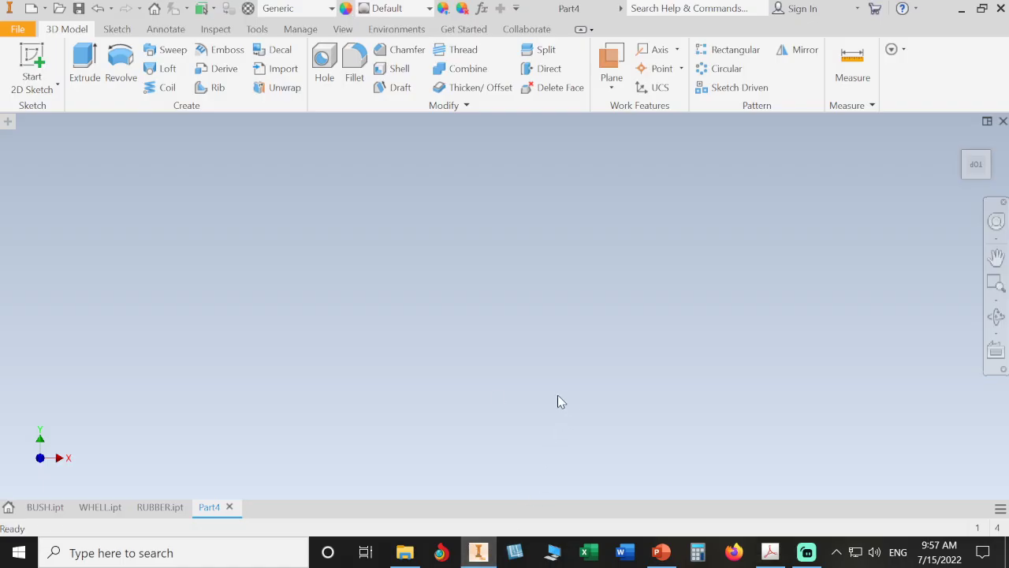
{"action": "left_click", "coordinate": [31, 60]}
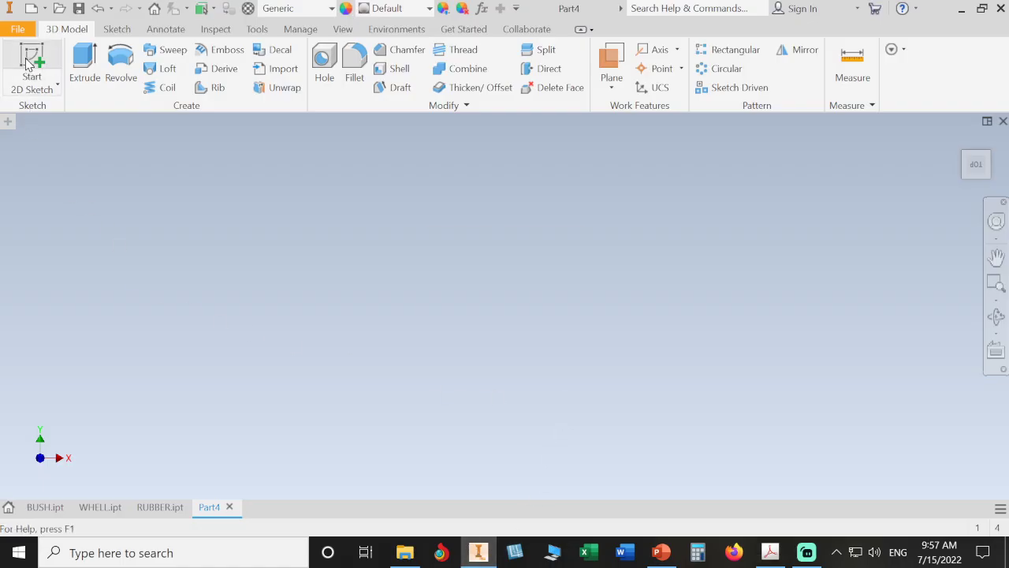
{"action": "left_click", "coordinate": [960, 146]}
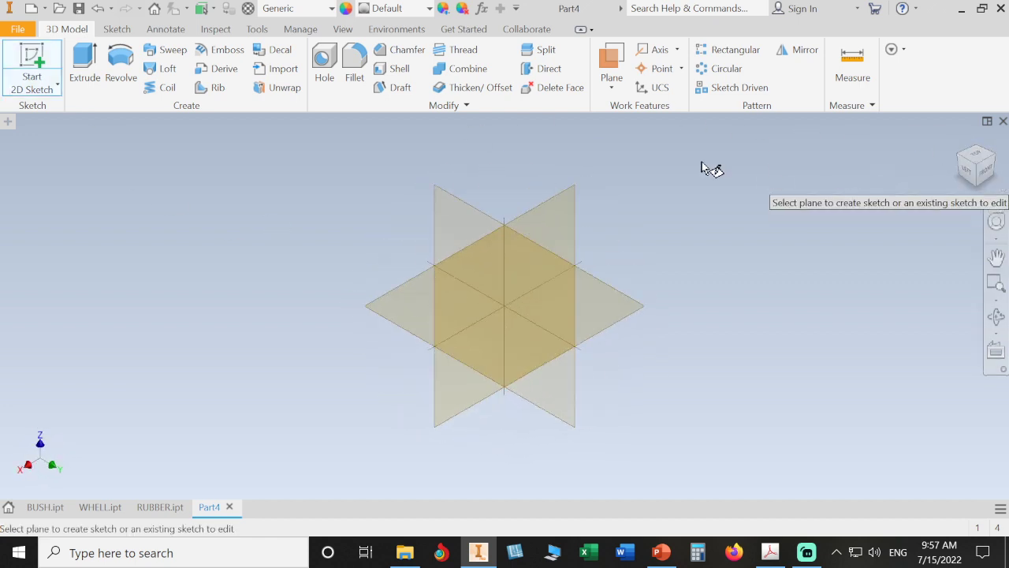
{"action": "left_click", "coordinate": [568, 212]}
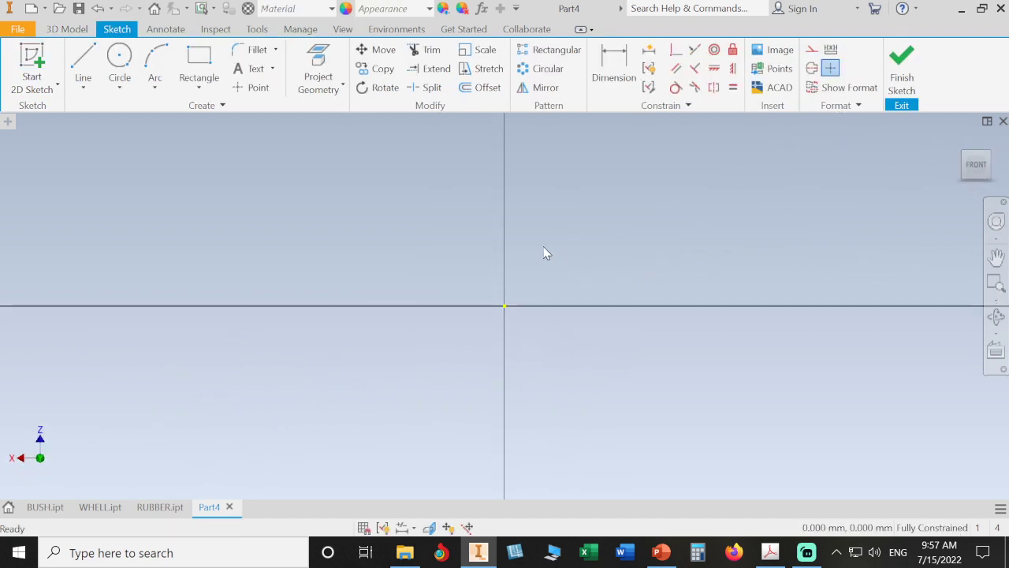
Sketch a rectangle about 8.6 mm wide above the horizontal axis, with a circle of equal diameter centred on its lower edge
{"action": "left_click", "coordinate": [198, 56]}
{"action": "left_click", "coordinate": [444, 142]}
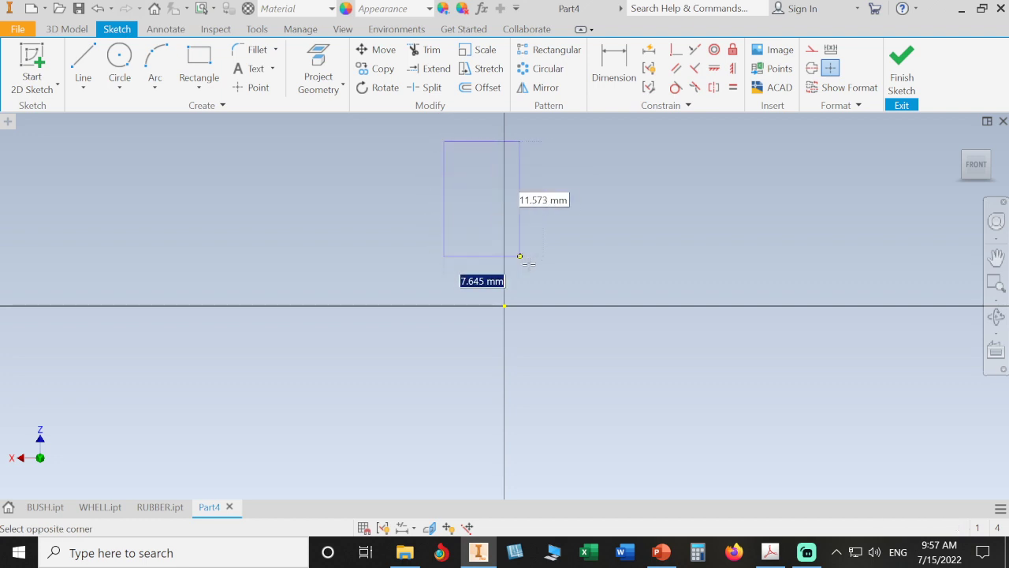
{"action": "left_click", "coordinate": [529, 267]}
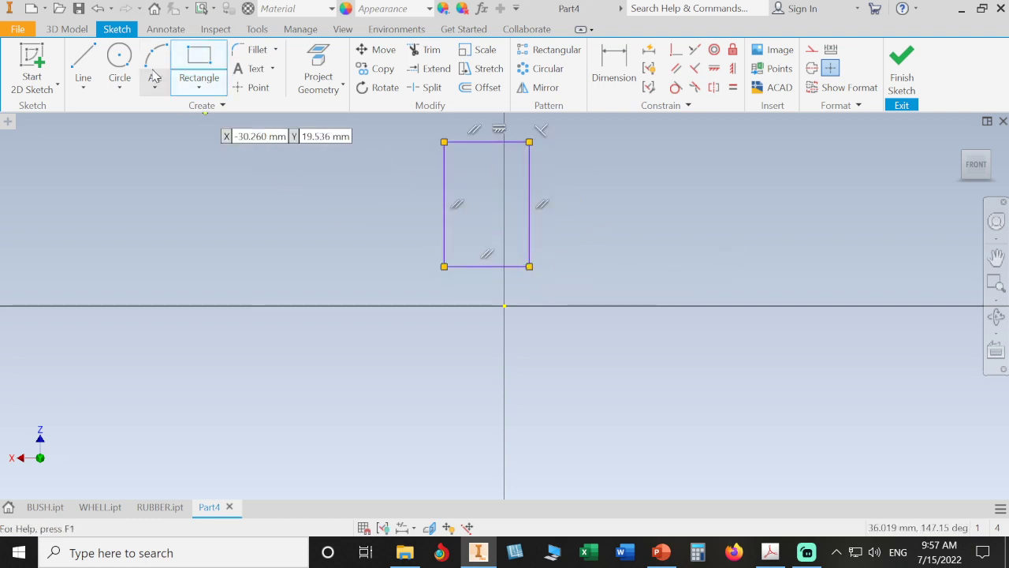
{"action": "left_click", "coordinate": [120, 60]}
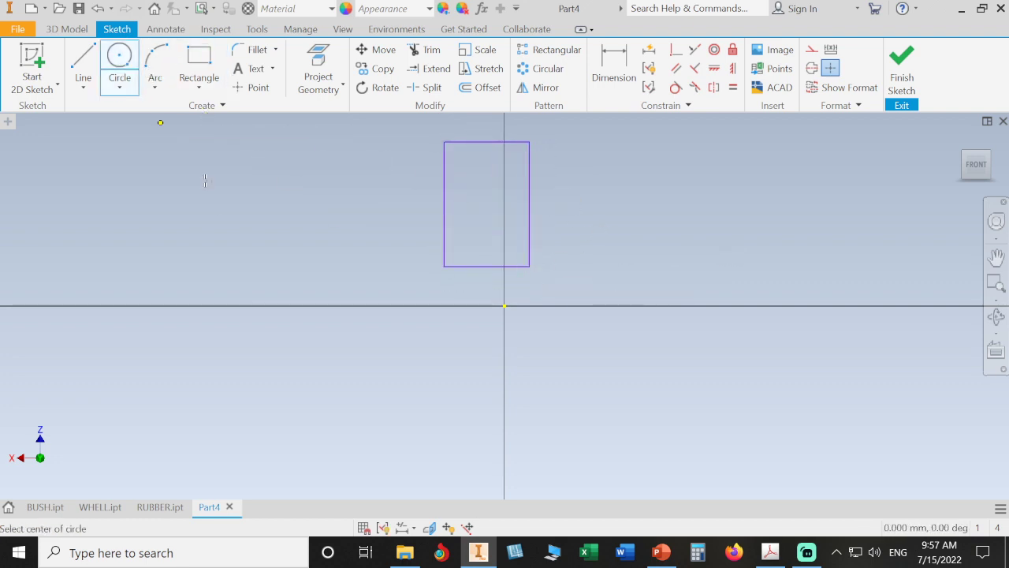
{"action": "left_click", "coordinate": [487, 266]}
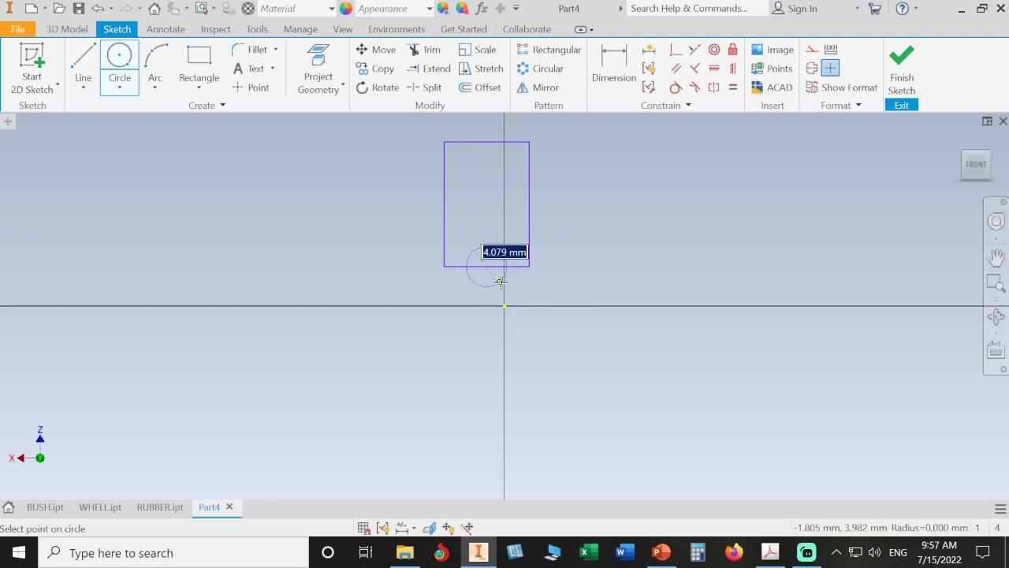
{"action": "left_click", "coordinate": [530, 266]}
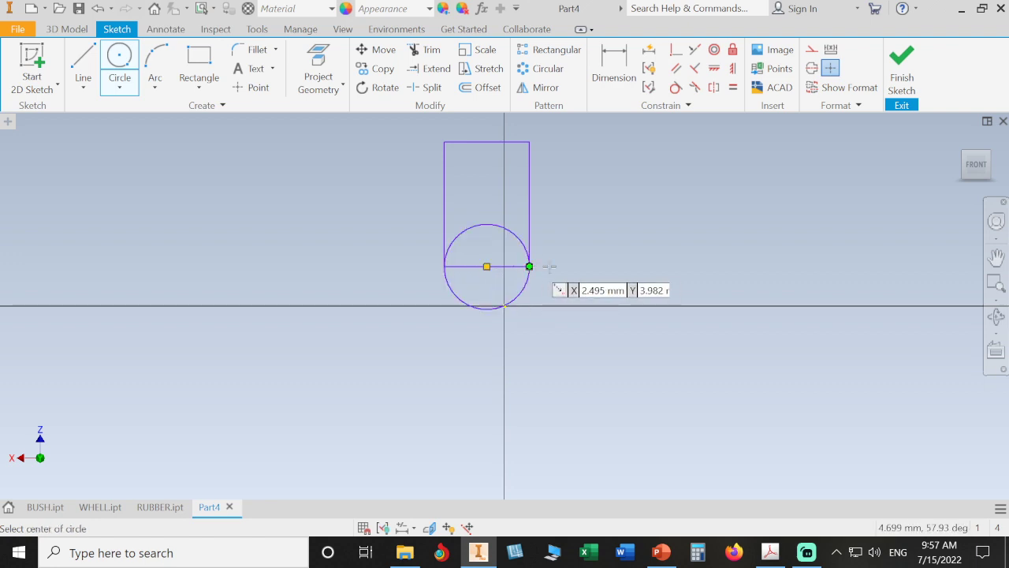
{"action": "right_click", "coordinate": [609, 247]}
{"action": "left_click", "coordinate": [652, 250]}
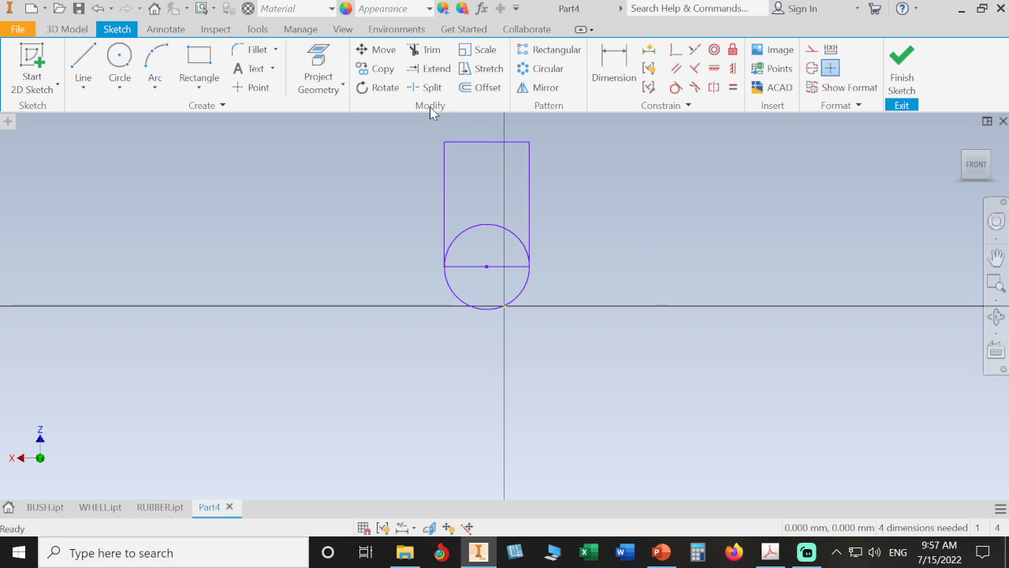
Trim the circle's upper half and the rectangle's lower edge to leave a round-bottomed profile
{"action": "left_click", "coordinate": [424, 50]}
{"action": "left_click", "coordinate": [509, 227]}
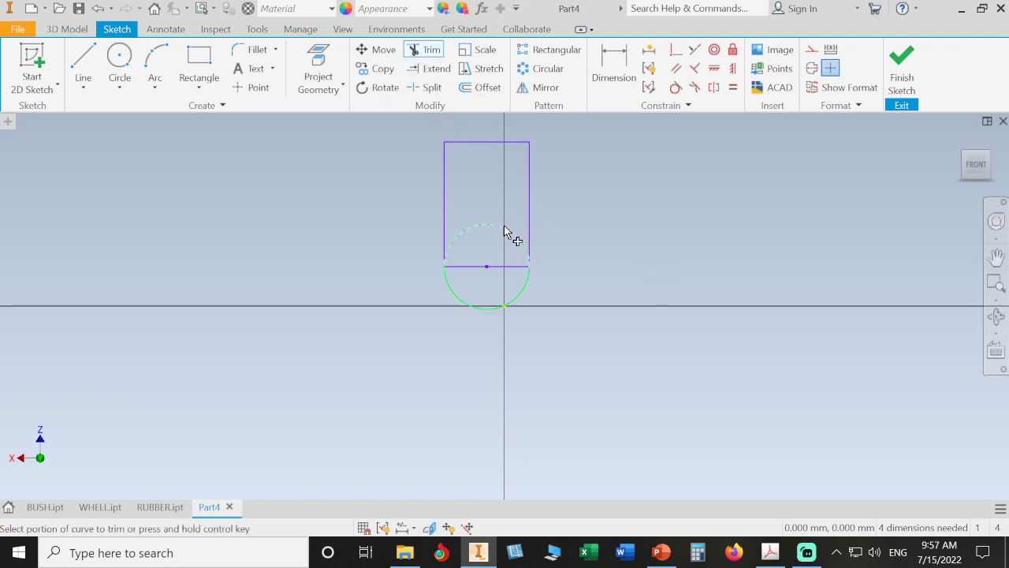
{"action": "left_click", "coordinate": [514, 267]}
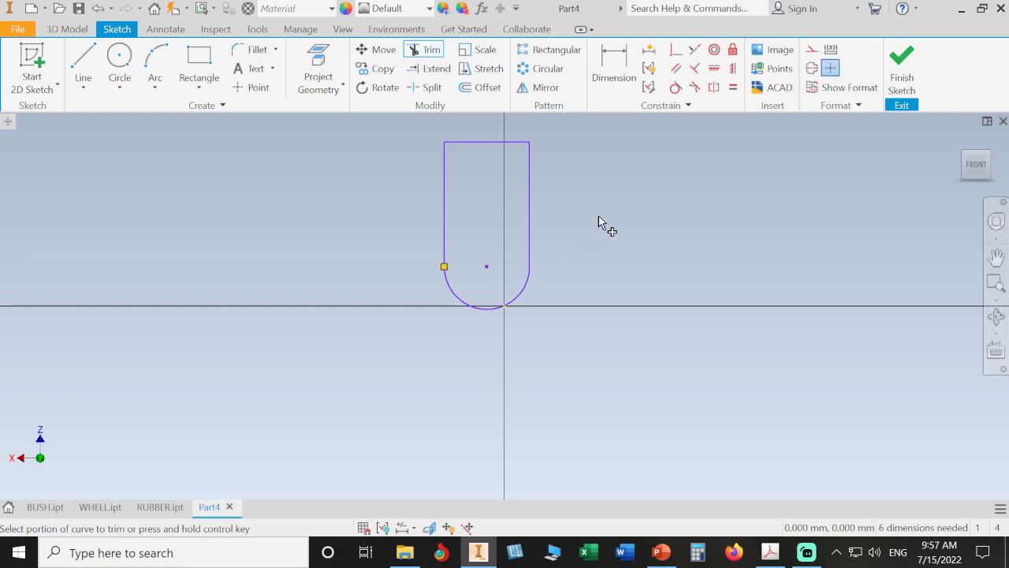
{"action": "right_click", "coordinate": [600, 221]}
{"action": "left_click", "coordinate": [654, 227]}
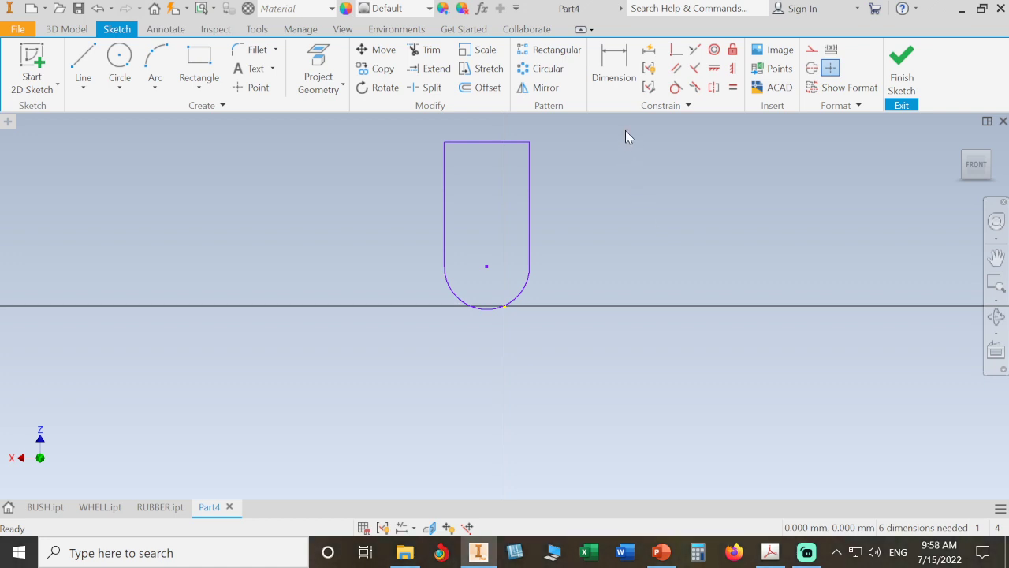
Delete the whole round-bottomed profile from the sketch
{"action": "left_click_drag", "start_coordinate": [627, 124], "coordinate": [328, 295]}
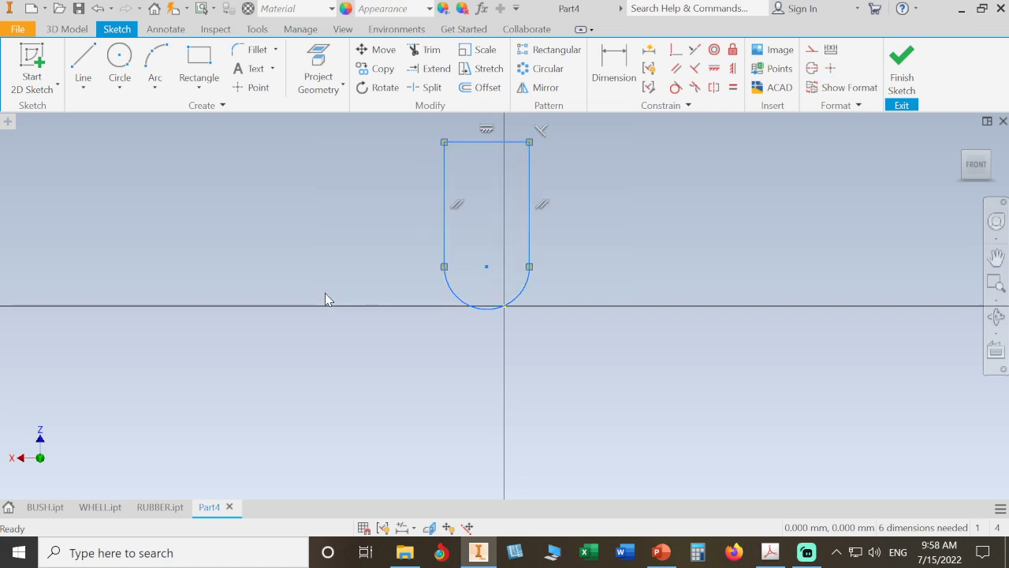
{"action": "key", "text": "Delete"}
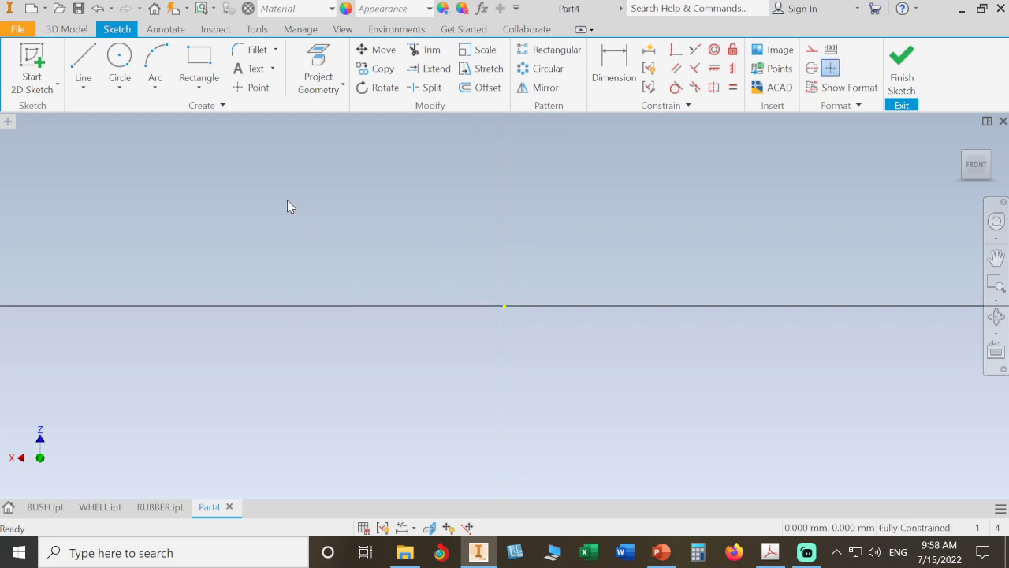
Activate the center-to-center Slot tool
{"action": "left_click", "coordinate": [204, 90]}
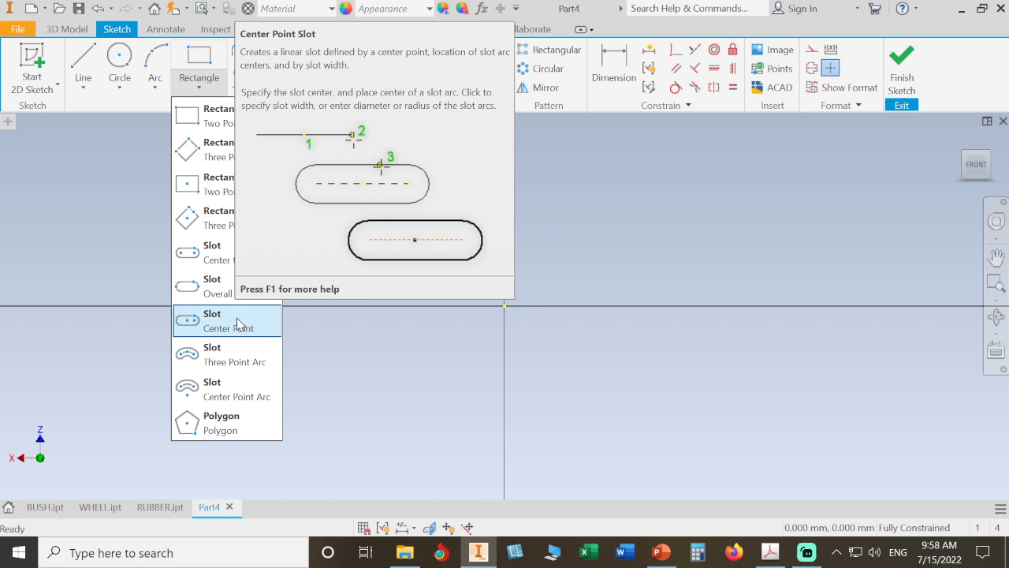
{"action": "left_click", "coordinate": [210, 254]}
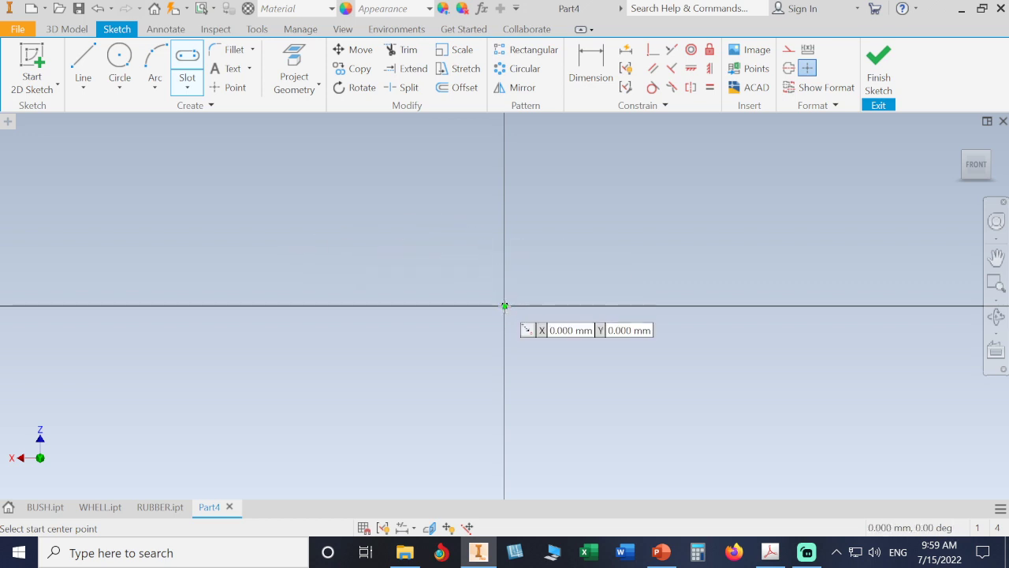
{"action": "left_click", "coordinate": [505, 305]}
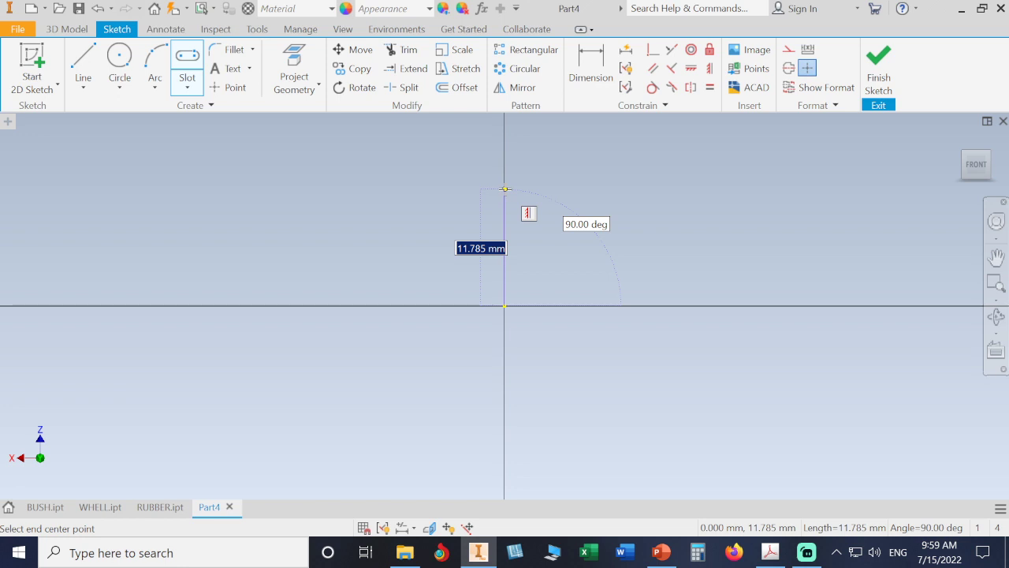
{"action": "left_click", "coordinate": [506, 189]}
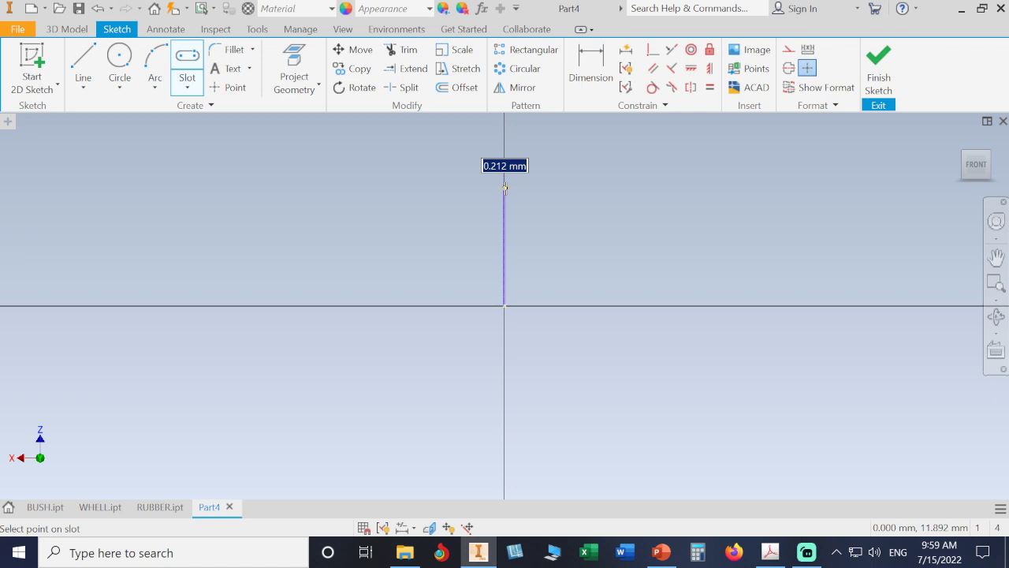
{"action": "left_click", "coordinate": [504, 188]}
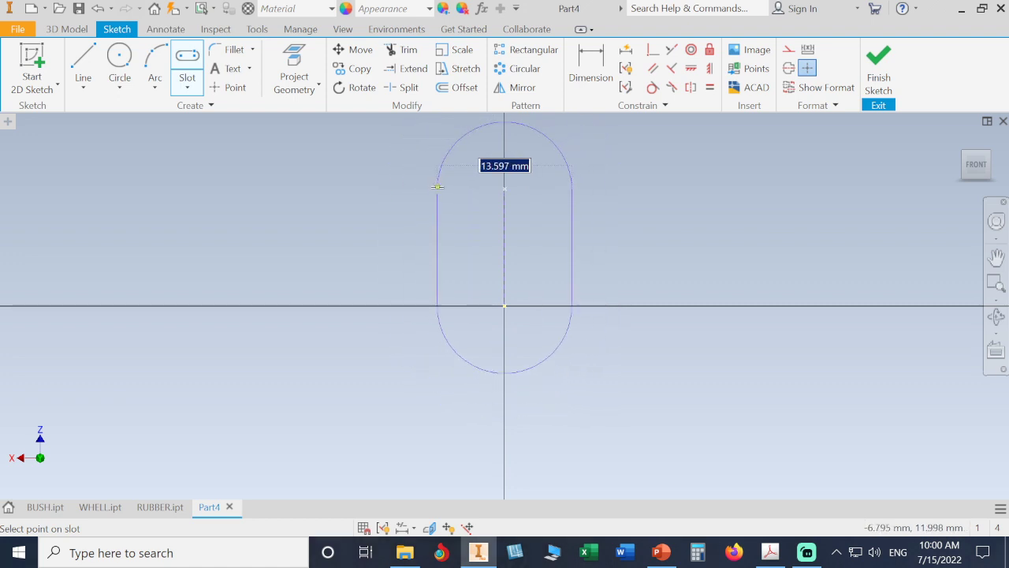
{"action": "key", "text": "Escape"}
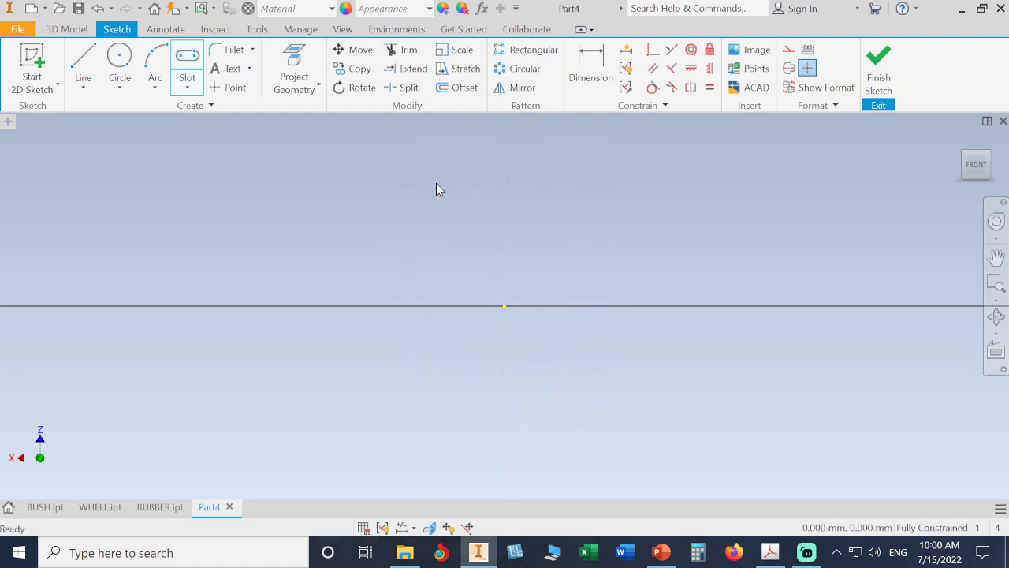
{"action": "left_click", "coordinate": [187, 73]}
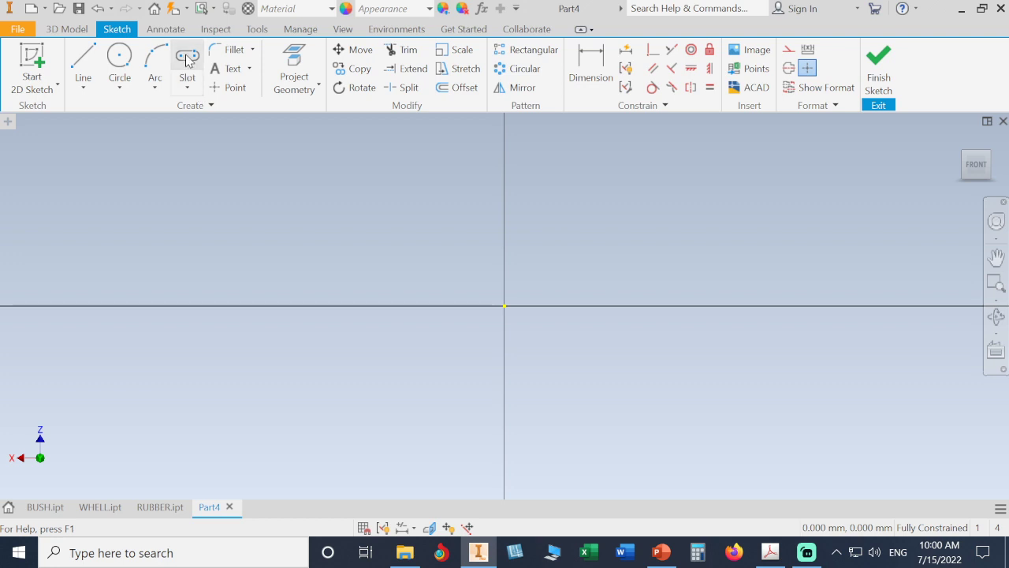
{"action": "left_click", "coordinate": [505, 305]}
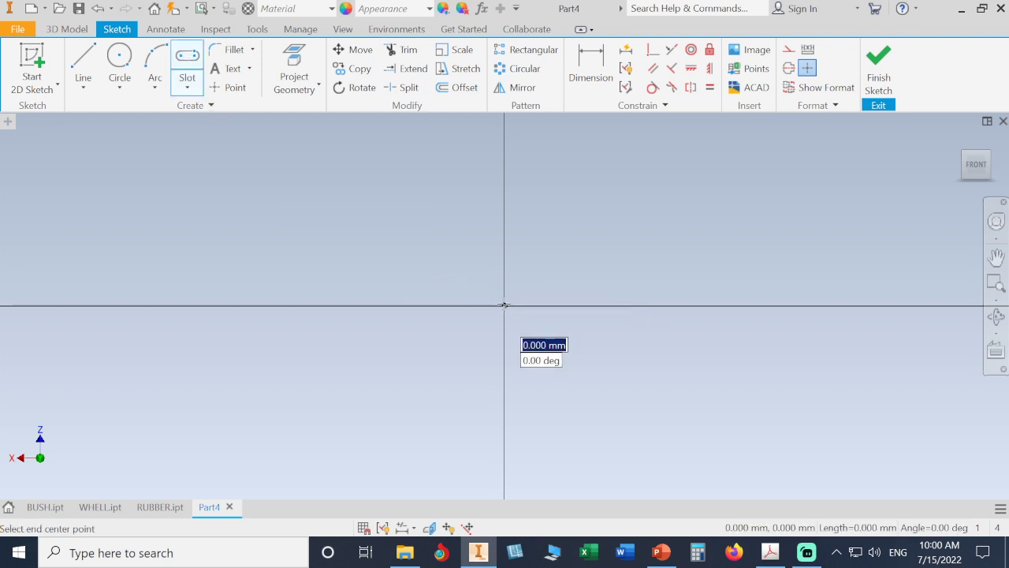
{"action": "left_click", "coordinate": [640, 198]}
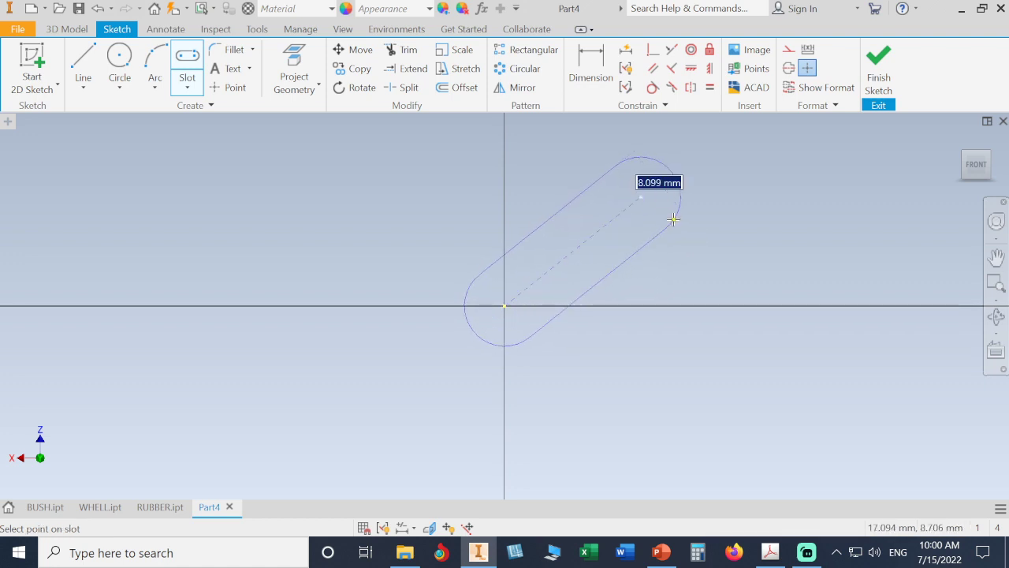
{"action": "left_click", "coordinate": [674, 219]}
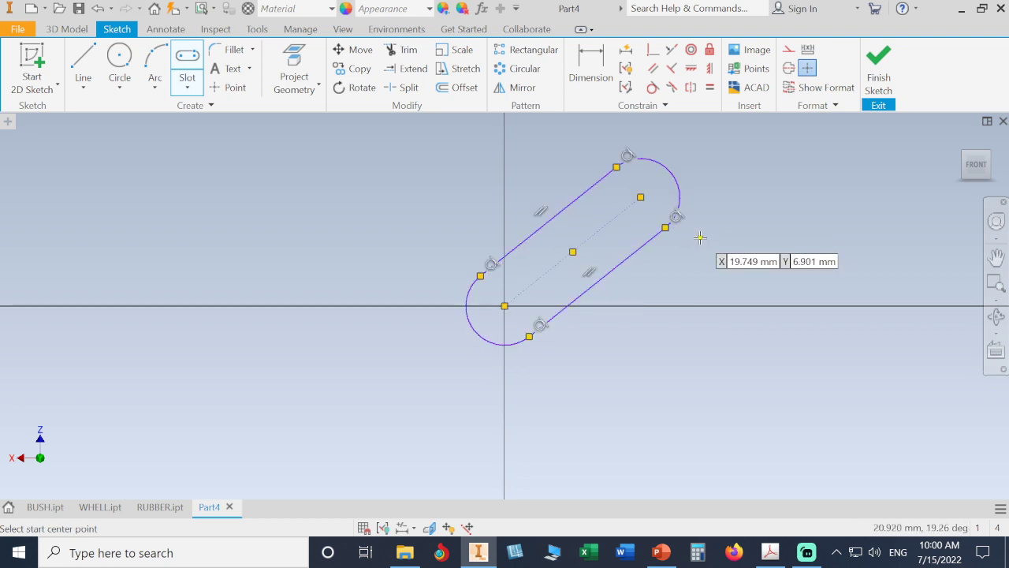
{"action": "key", "text": "ctrl+z"}
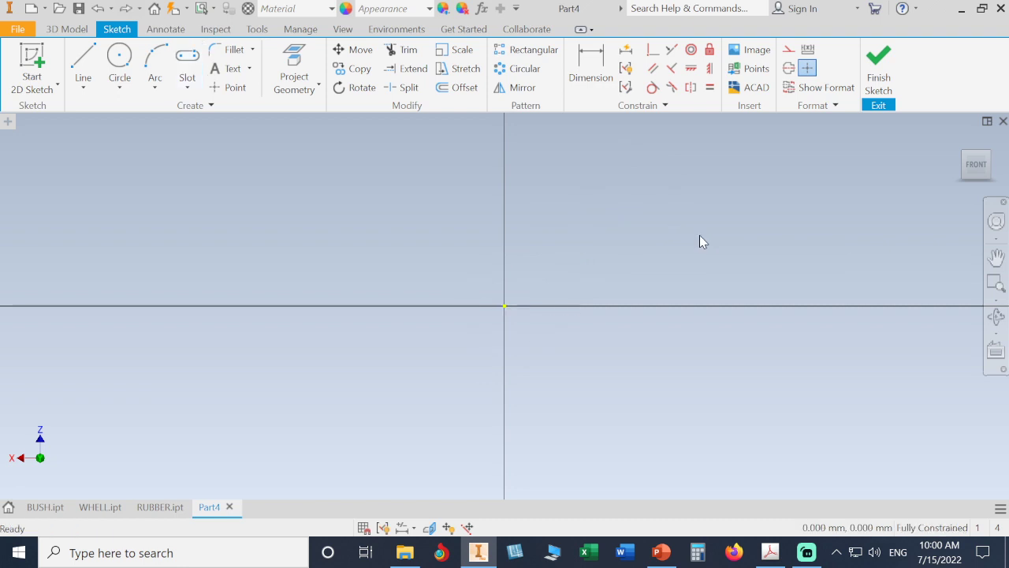
Sketch a slanted center-to-center slot starting at the origin, about 13 mm between arc centres and about 13.6 mm wide
{"action": "left_click", "coordinate": [188, 59]}
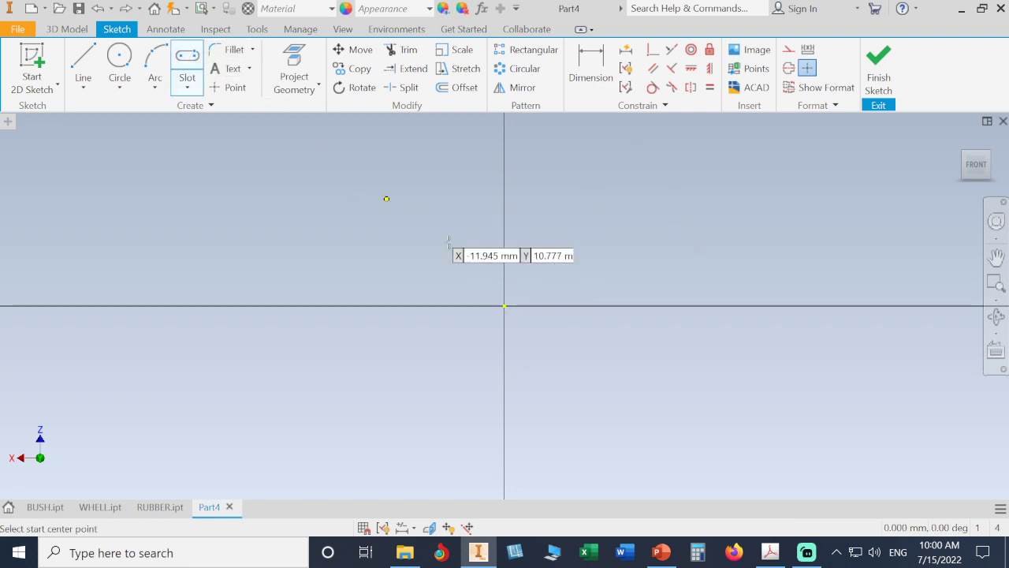
{"action": "left_click", "coordinate": [505, 306]}
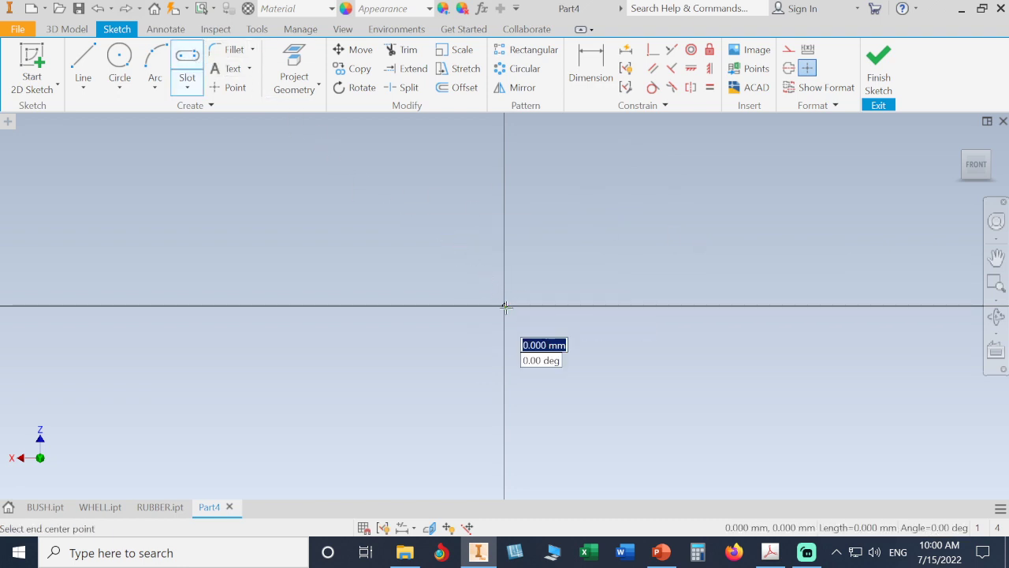
{"action": "left_click", "coordinate": [613, 239]}
{"action": "left_click", "coordinate": [592, 169]}
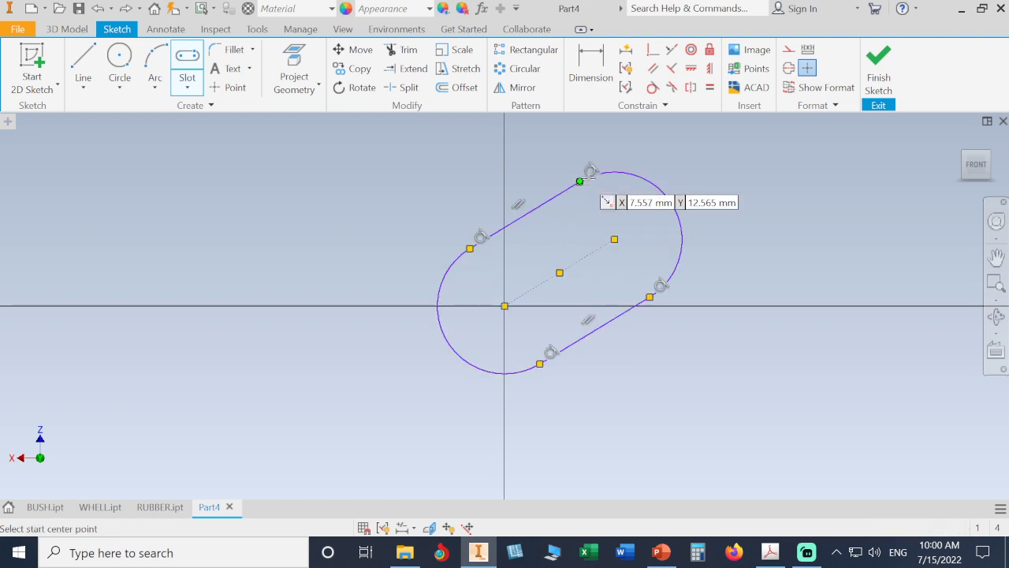
{"action": "key", "text": "Escape"}
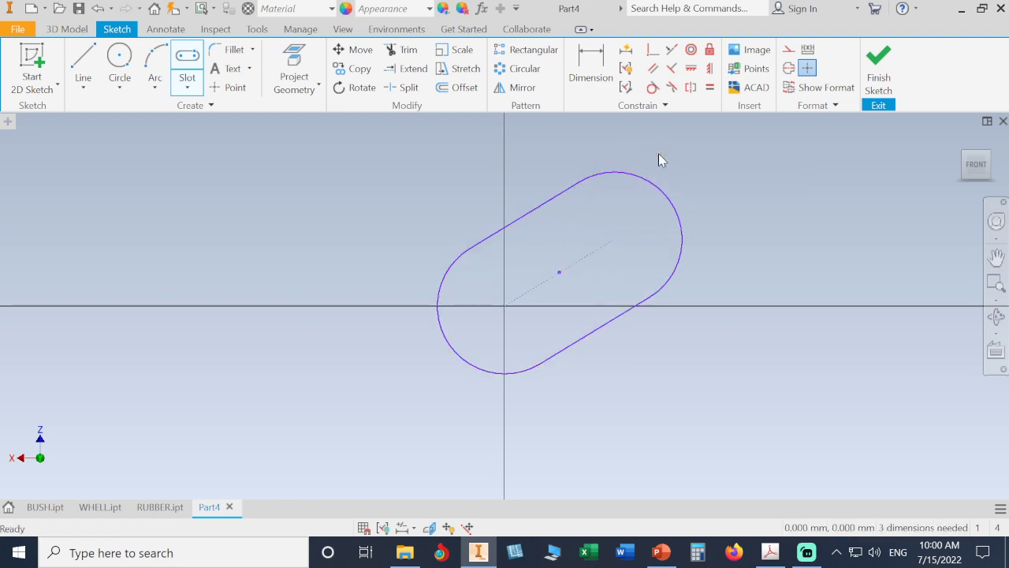
Apply a vertical constraint to the slot's centerline so the slot stands upright above the origin
{"action": "left_click", "coordinate": [709, 69]}
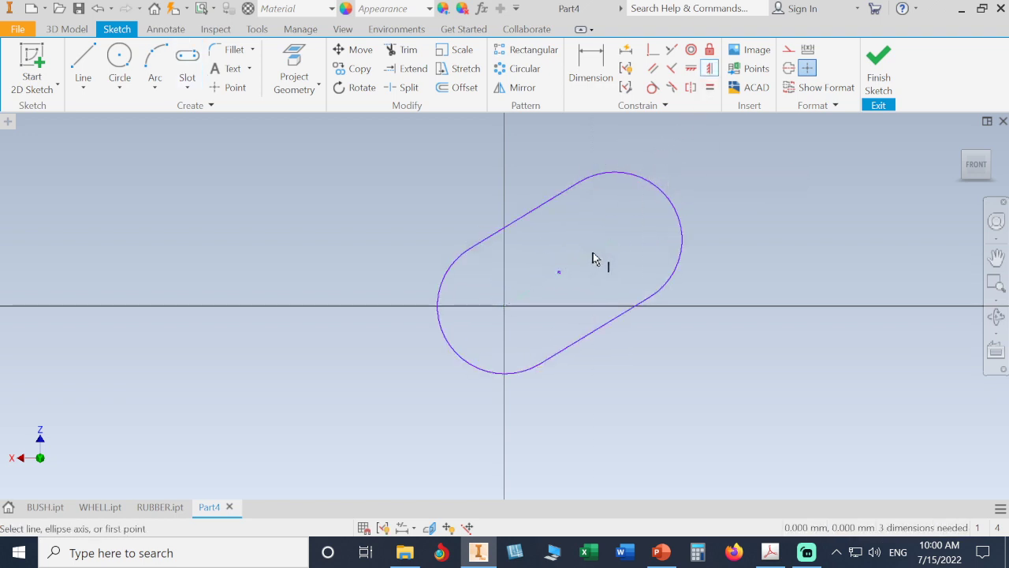
{"action": "left_click", "coordinate": [593, 252]}
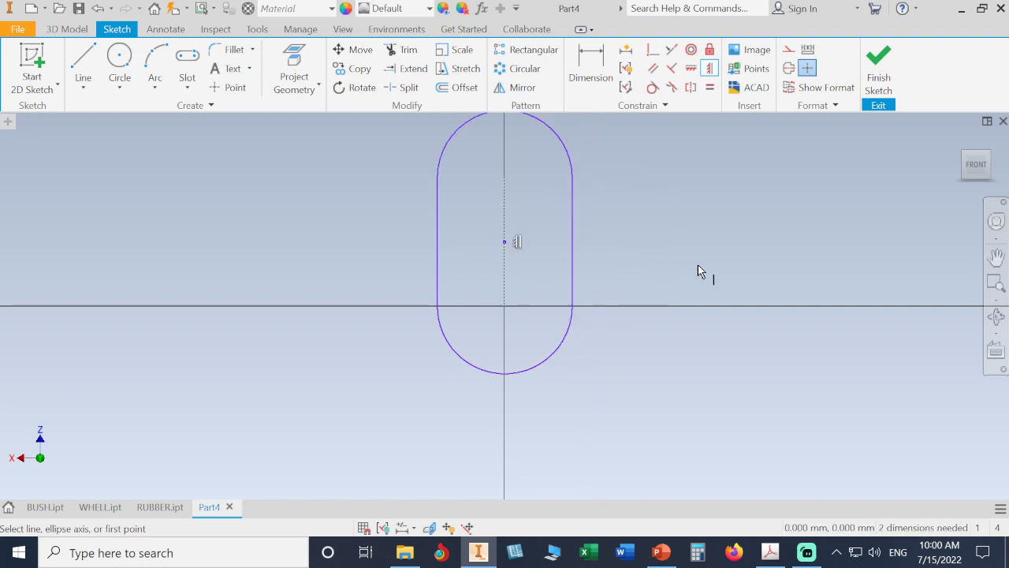
{"action": "key", "text": "Escape"}
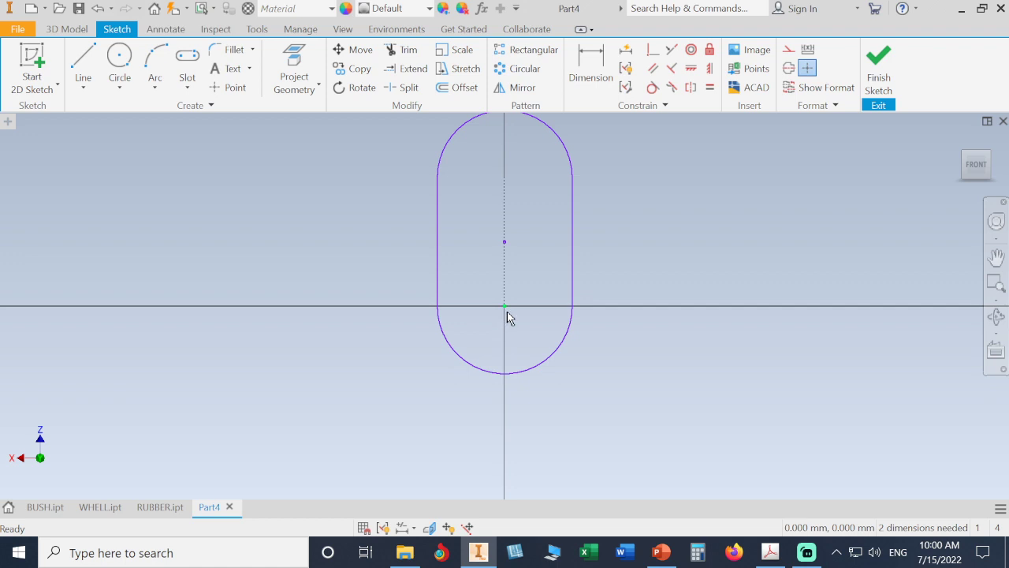
{"action": "middle_click_drag", "start_coordinate": [655, 223], "coordinate": [667, 295]}
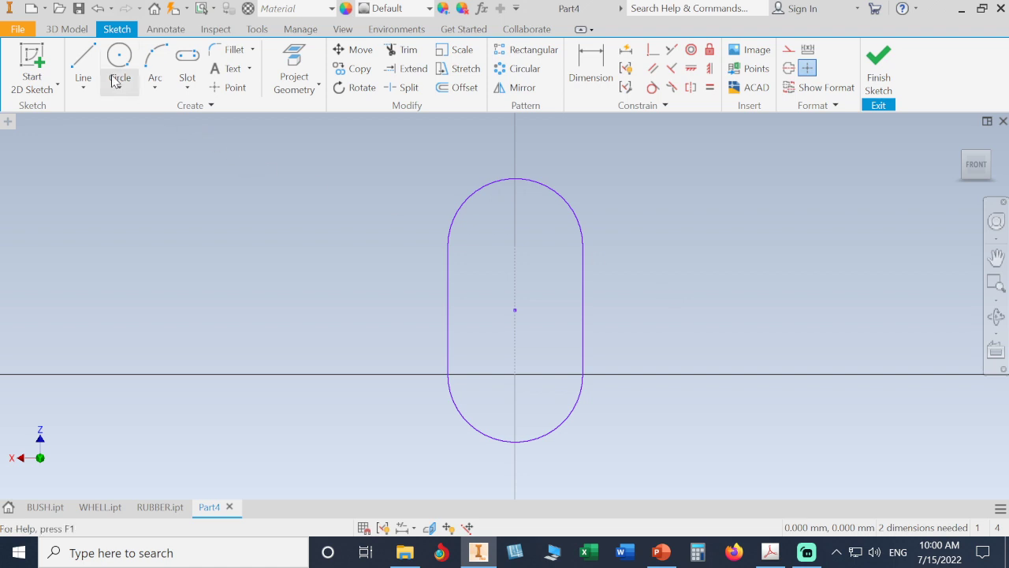
Draw a horizontal line joining the endpoints of the slot's upper arc, and delete that upper arc
{"action": "left_click", "coordinate": [83, 63]}
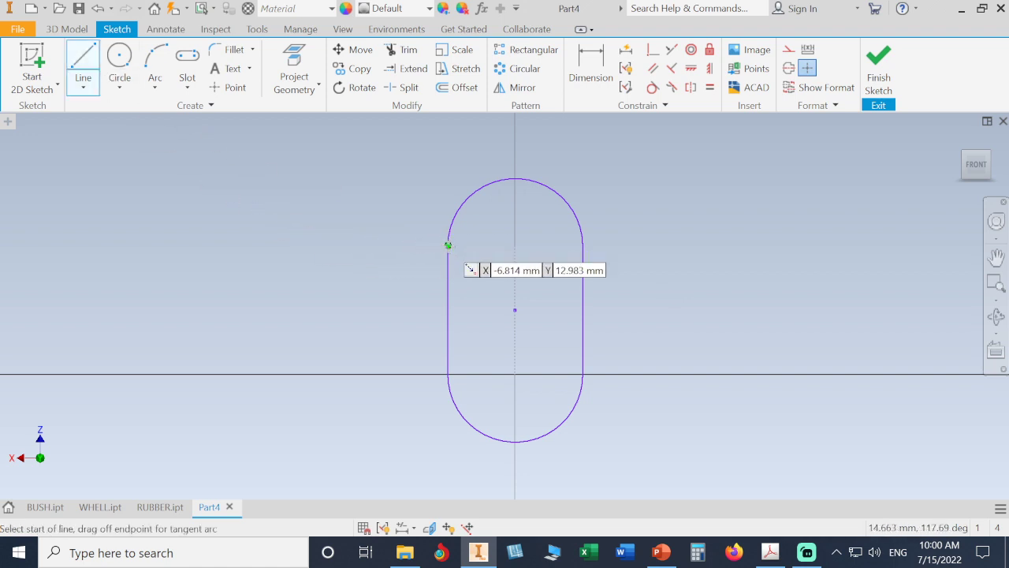
{"action": "left_click", "coordinate": [447, 241]}
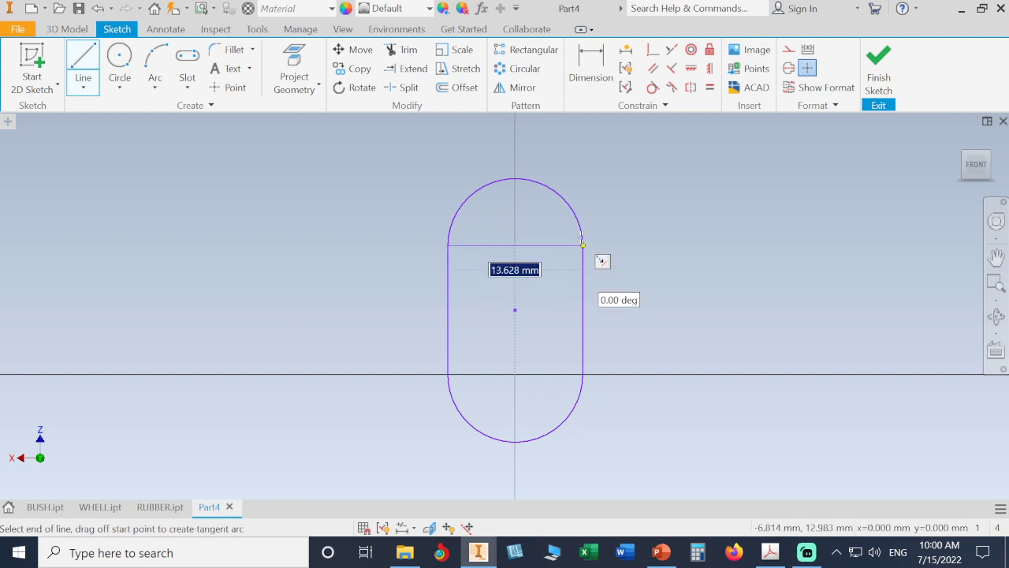
{"action": "left_click", "coordinate": [584, 242]}
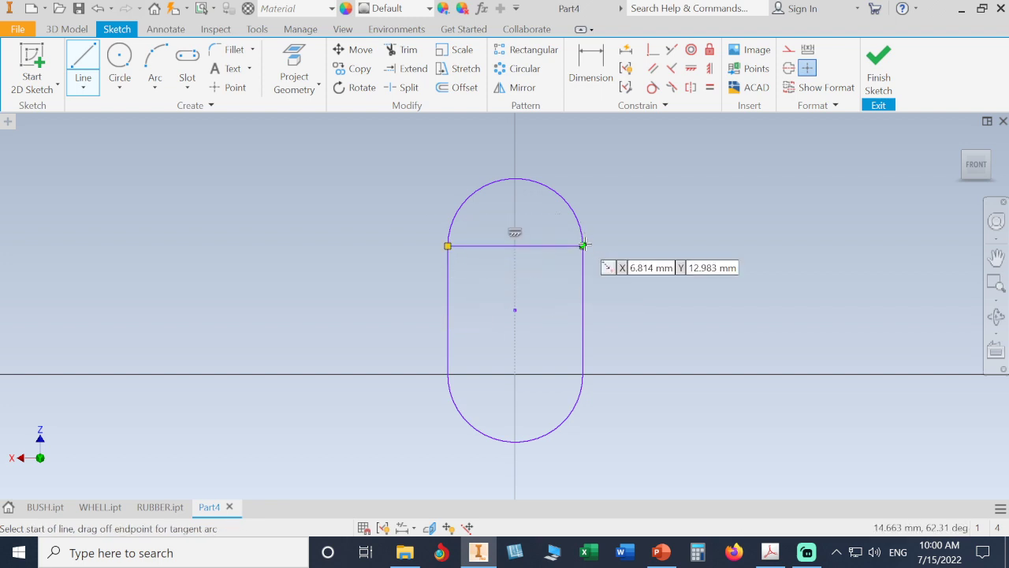
{"action": "key", "text": "Escape"}
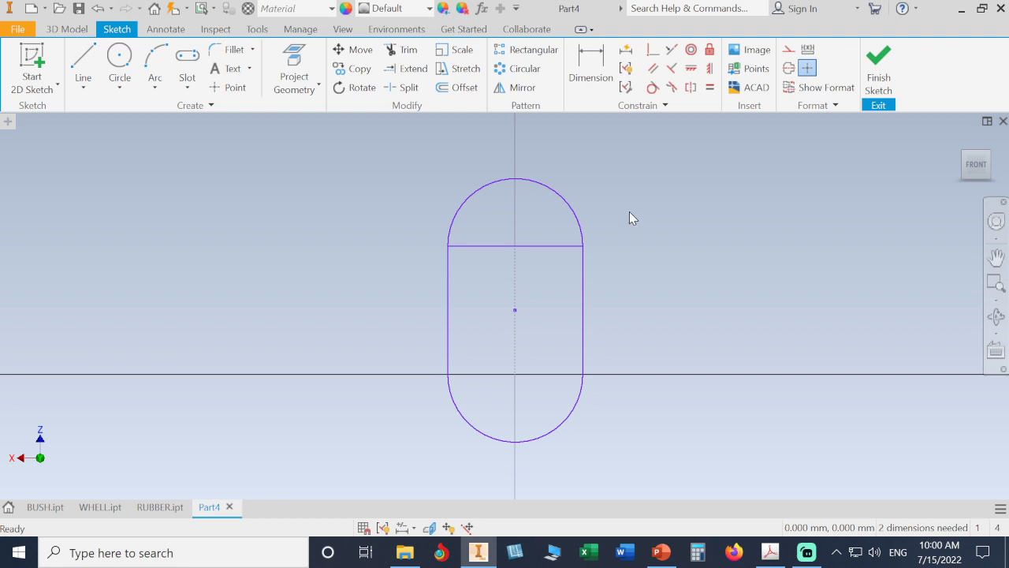
{"action": "left_click", "coordinate": [577, 219]}
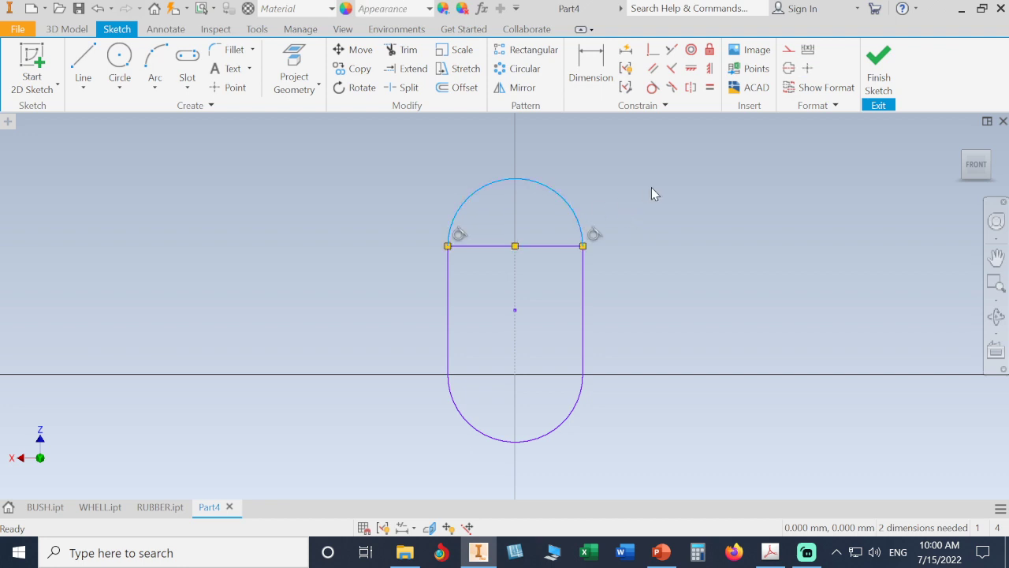
{"action": "key", "text": "Delete"}
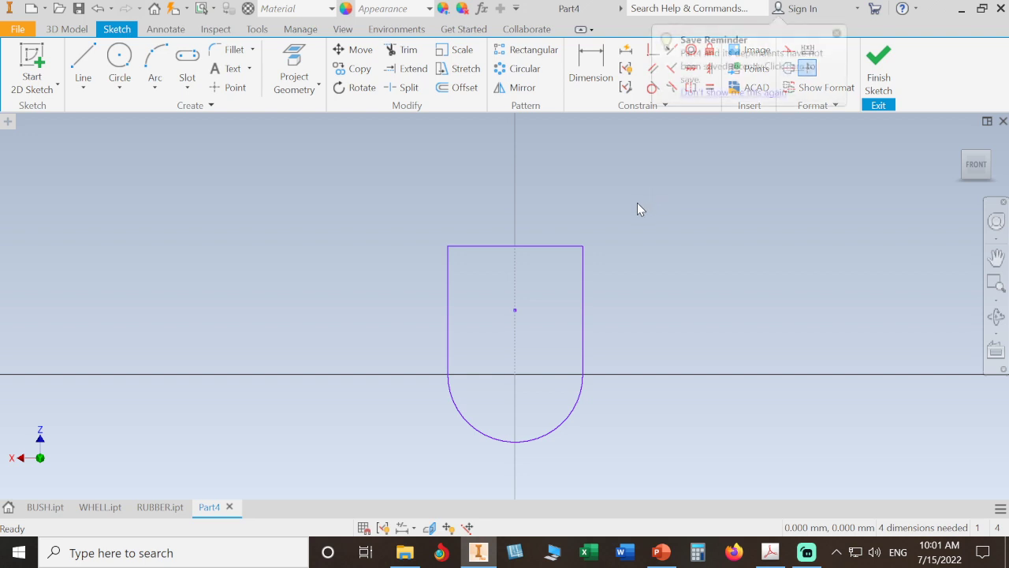
Pull the profile's upper corner aside, constrain its side line vertical, and resize the profile to about 36 mm wide with sides about 18 mm high
{"action": "mouse_move", "coordinate": [586, 247]}
{"action": "left_mouse_down"}
{"action": "mouse_move", "coordinate": [656, 248]}
{"action": "mouse_move", "coordinate": [118, 226]}
{"action": "mouse_move", "coordinate": [728, 244]}
{"action": "mouse_move", "coordinate": [478, 221]}
{"action": "mouse_move", "coordinate": [648, 207]}
{"action": "mouse_move", "coordinate": [430, 207]}
{"action": "left_mouse_up"}
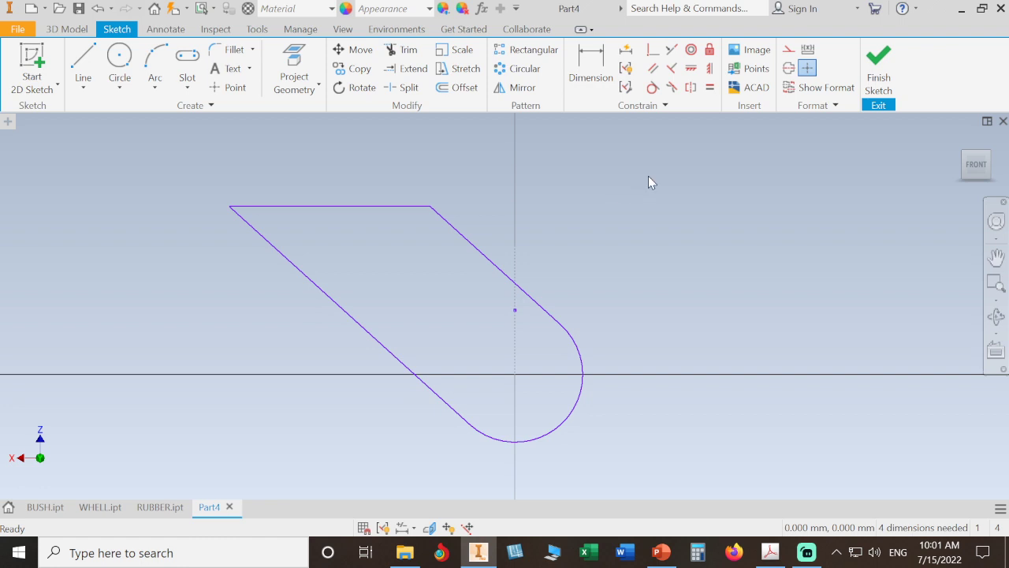
{"action": "left_click", "coordinate": [488, 264]}
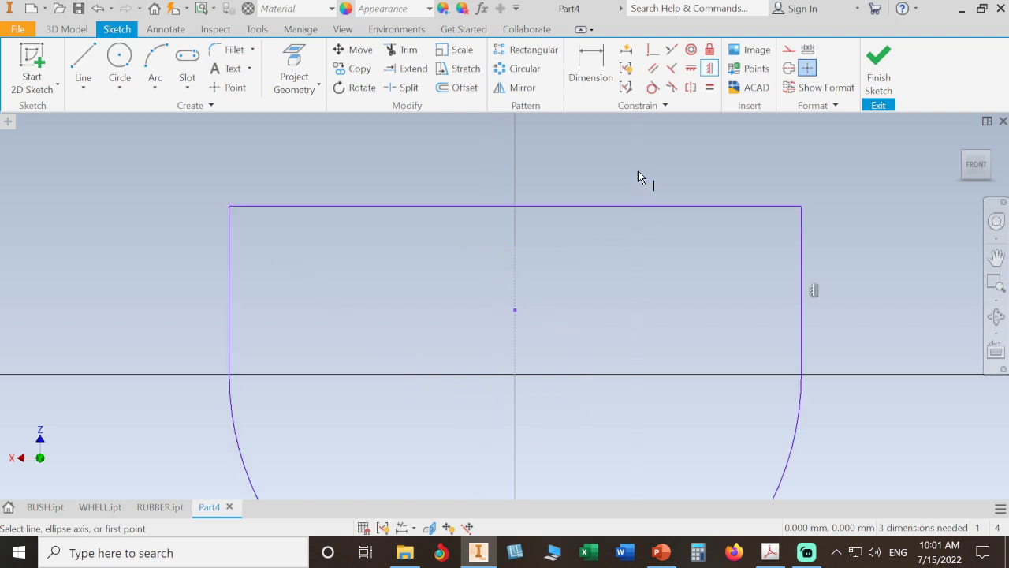
{"action": "scroll", "coordinate": [638, 170], "scroll_direction": "up", "scroll_amount": 5}
{"action": "key", "text": "Escape"}
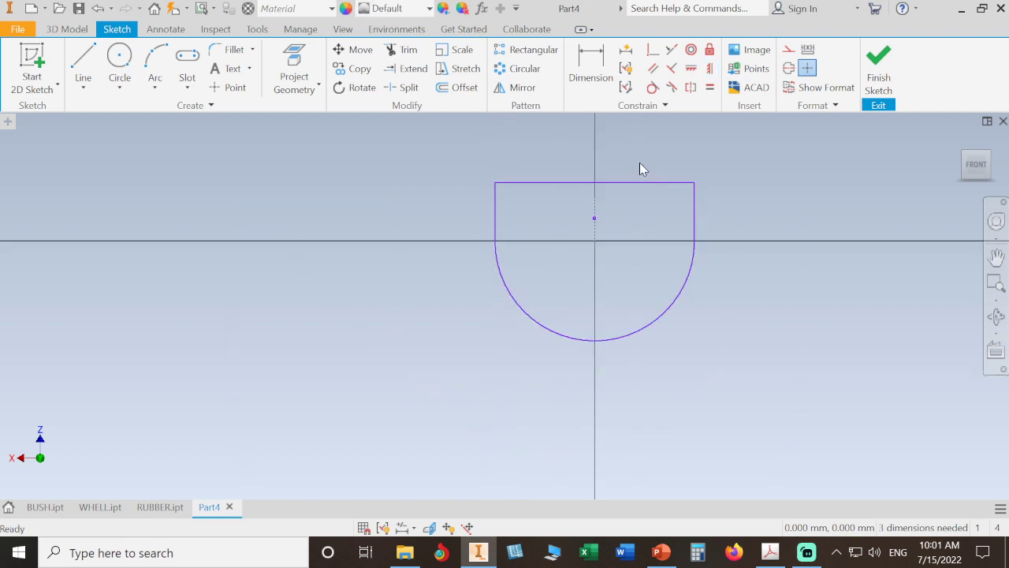
{"action": "mouse_move", "coordinate": [694, 183]}
{"action": "left_mouse_down"}
{"action": "mouse_move", "coordinate": [620, 180]}
{"action": "mouse_move", "coordinate": [656, 180]}
{"action": "left_mouse_up"}
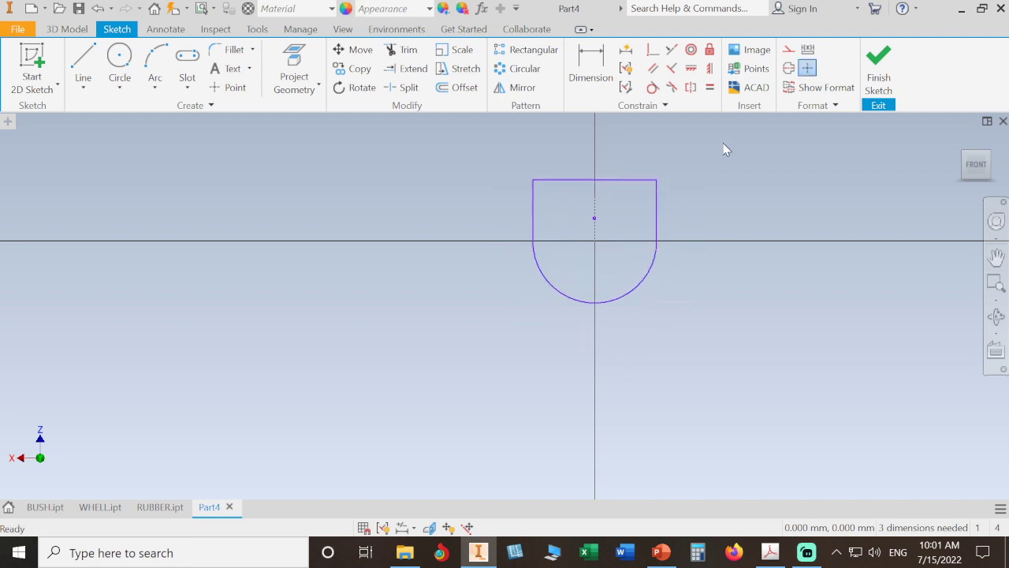
Check the fork drawing in the exercise-book PDF and dimension the height from the bottom arc's centre to the top line as 70 mm
{"action": "left_click", "coordinate": [601, 87]}
{"action": "left_click", "coordinate": [625, 178]}
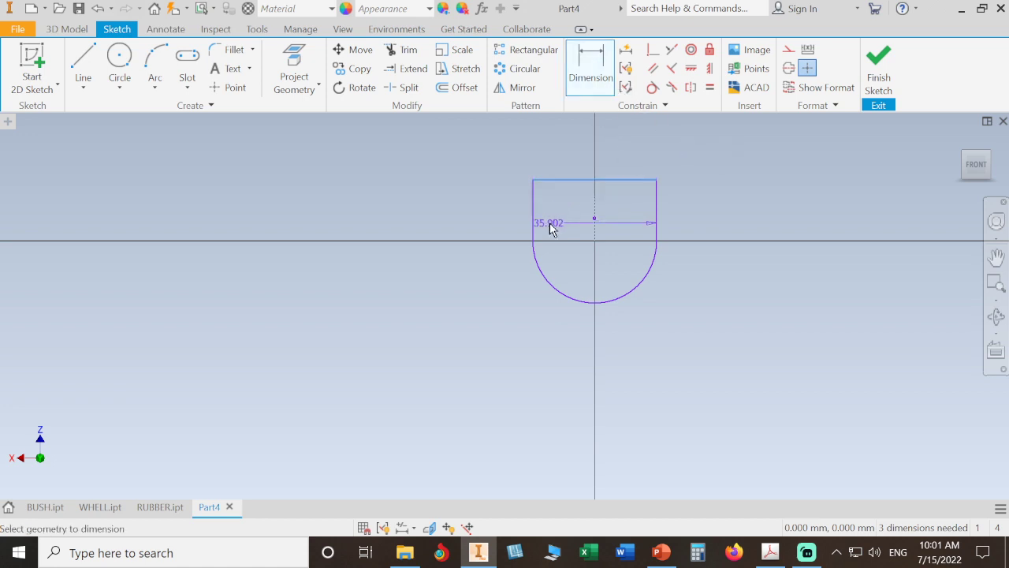
{"action": "left_click", "coordinate": [541, 275]}
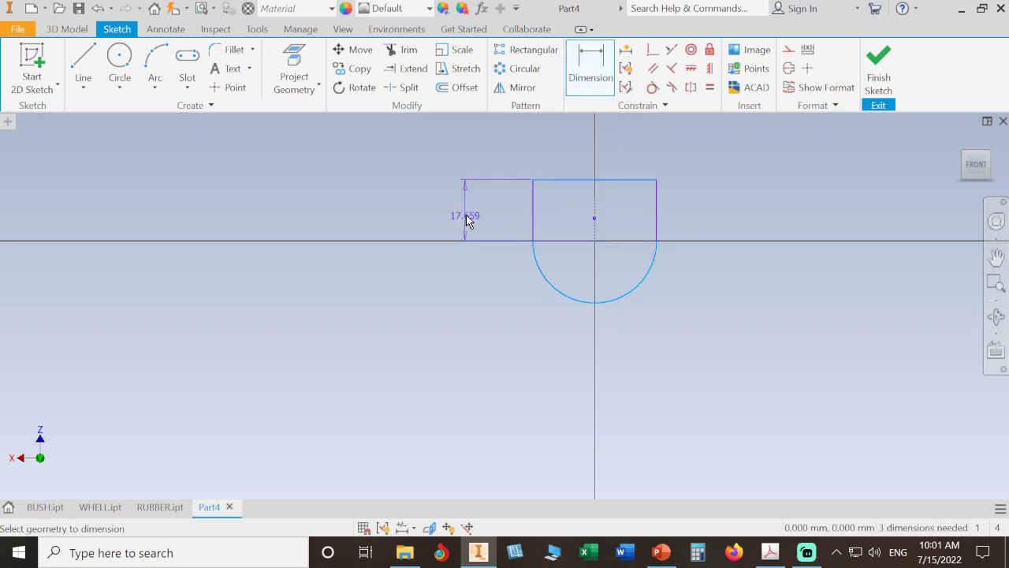
{"action": "left_click", "coordinate": [465, 221]}
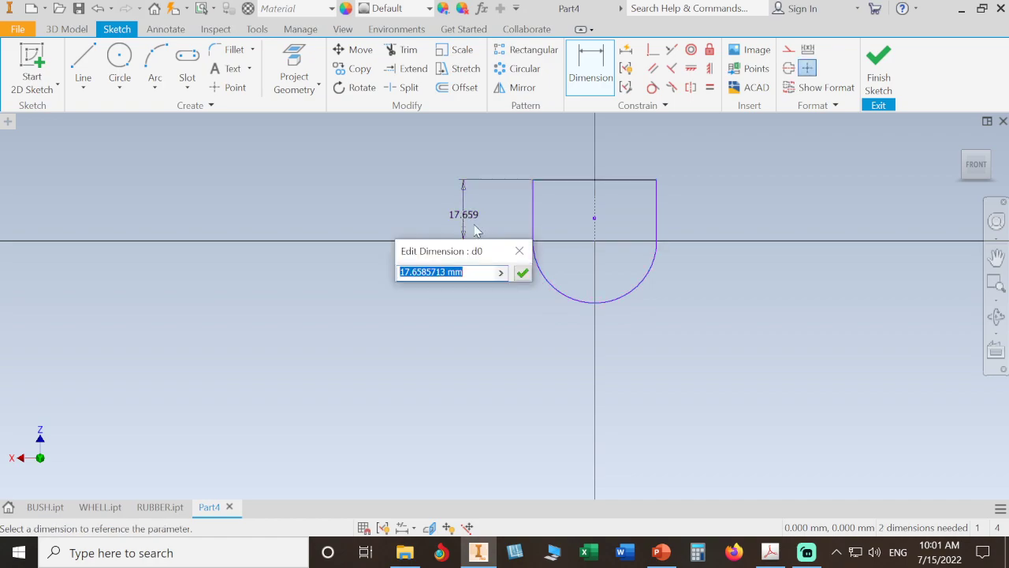
{"action": "left_click", "coordinate": [770, 553]}
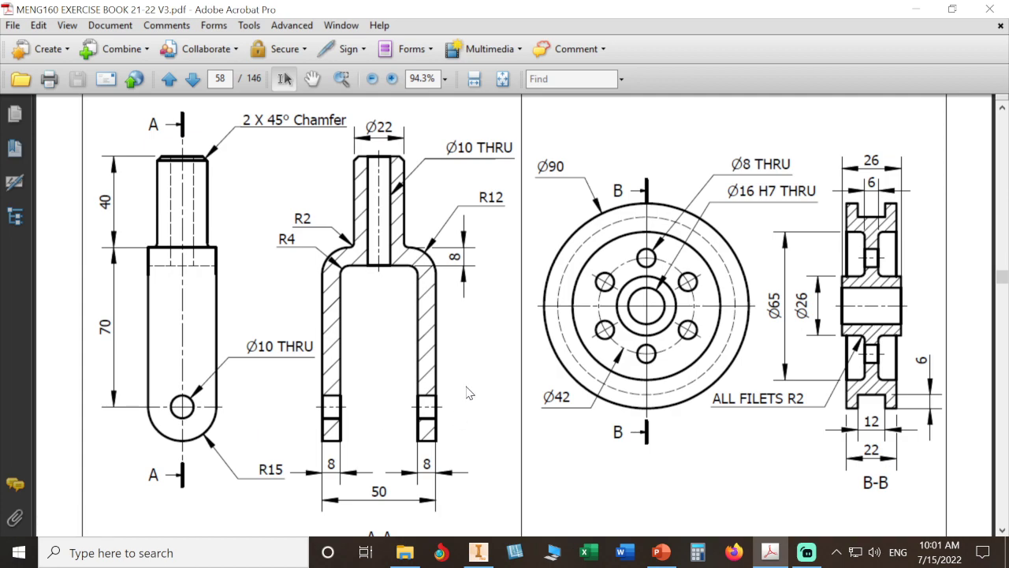
{"action": "left_click", "coordinate": [478, 552]}
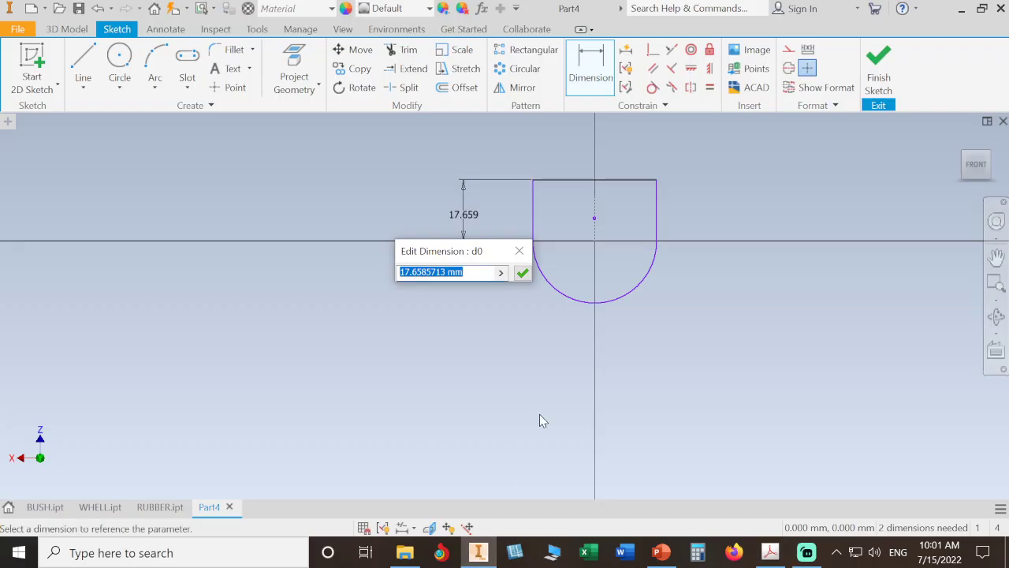
{"action": "type", "text": "70"}
{"action": "key", "text": "Return"}
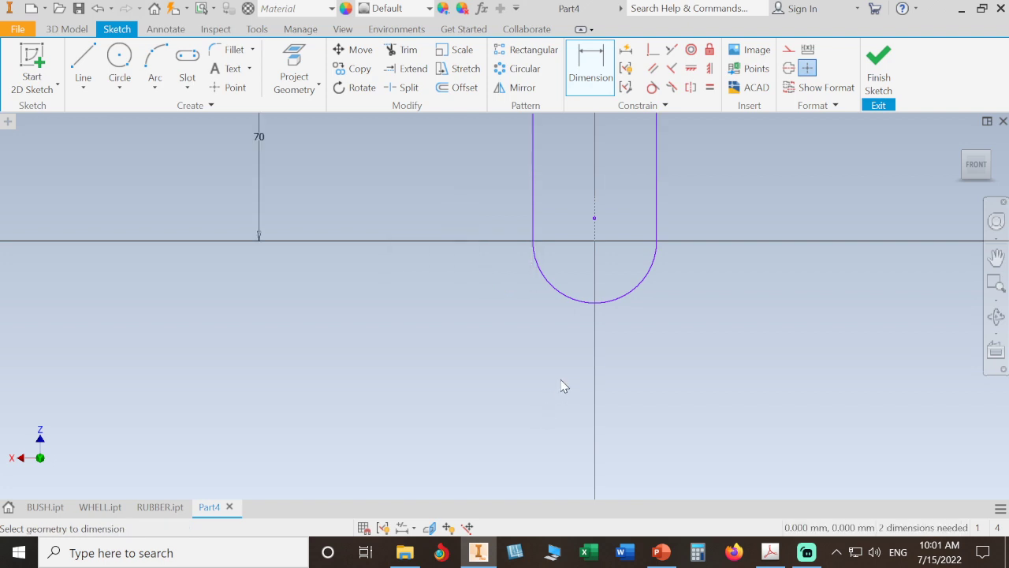
Dimension the bottom arc with a radius of 15 mm and leave the Dimension command
{"action": "scroll", "coordinate": [561, 384], "scroll_direction": "up", "scroll_amount": 3}
{"action": "left_click", "coordinate": [611, 325]}
{"action": "left_click", "coordinate": [670, 365]}
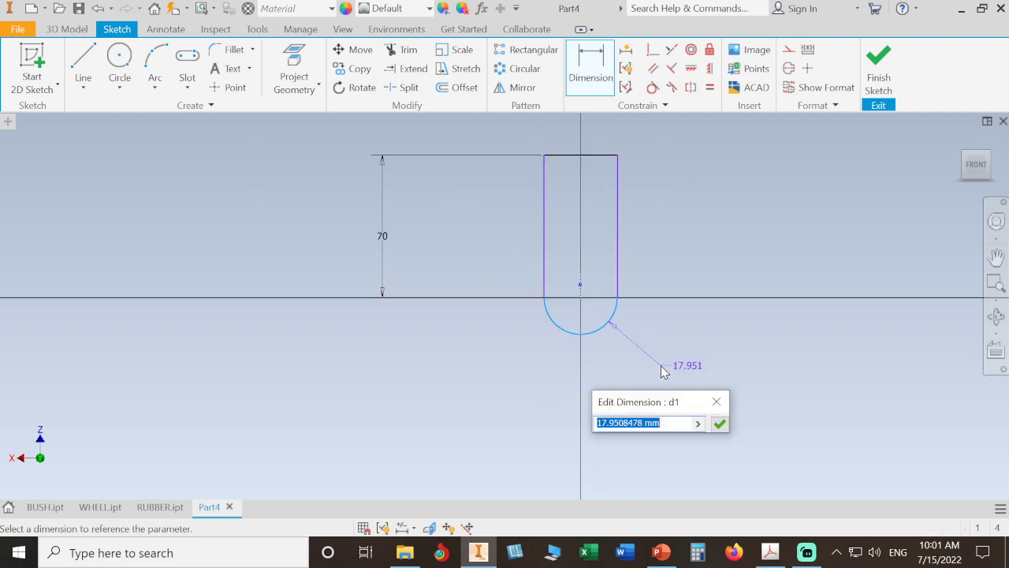
{"action": "type", "text": "15"}
{"action": "key", "text": "Return"}
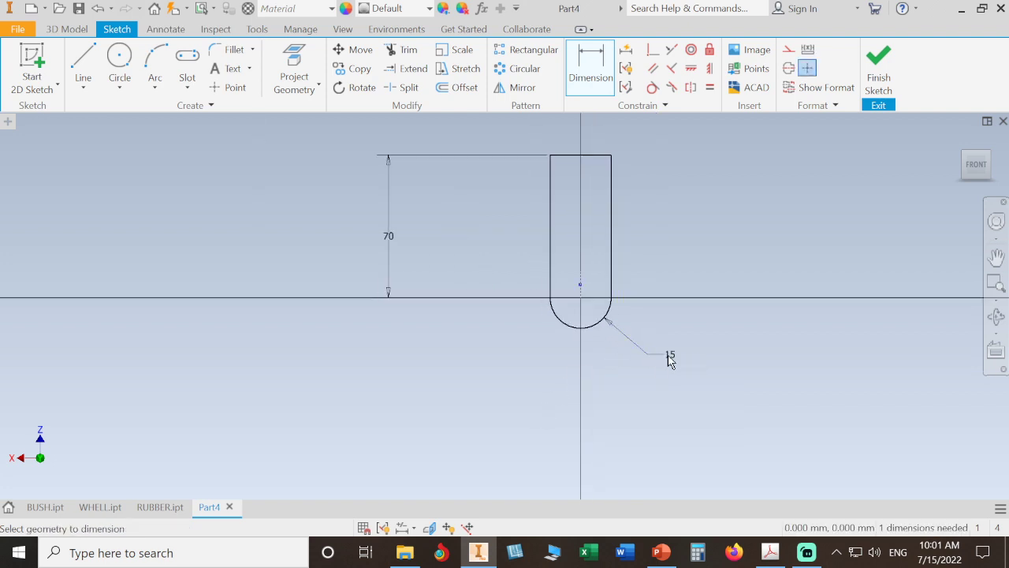
{"action": "right_click", "coordinate": [698, 297]}
{"action": "left_click", "coordinate": [747, 290]}
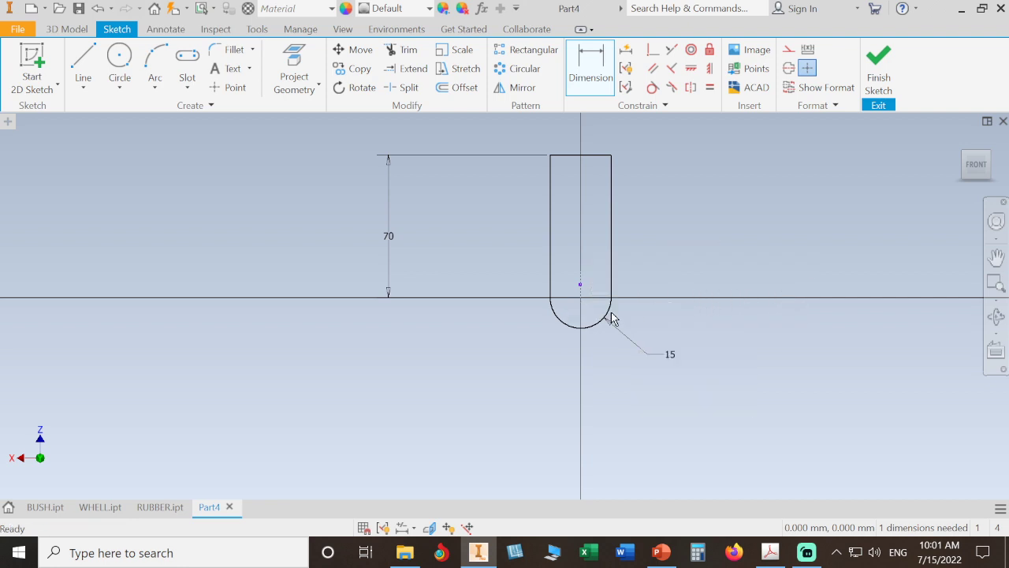
Shift the leftover slot centre point up along the profile's vertical centerline and finish the sketch
{"action": "left_click_drag", "start_coordinate": [580, 285], "coordinate": [580, 335]}
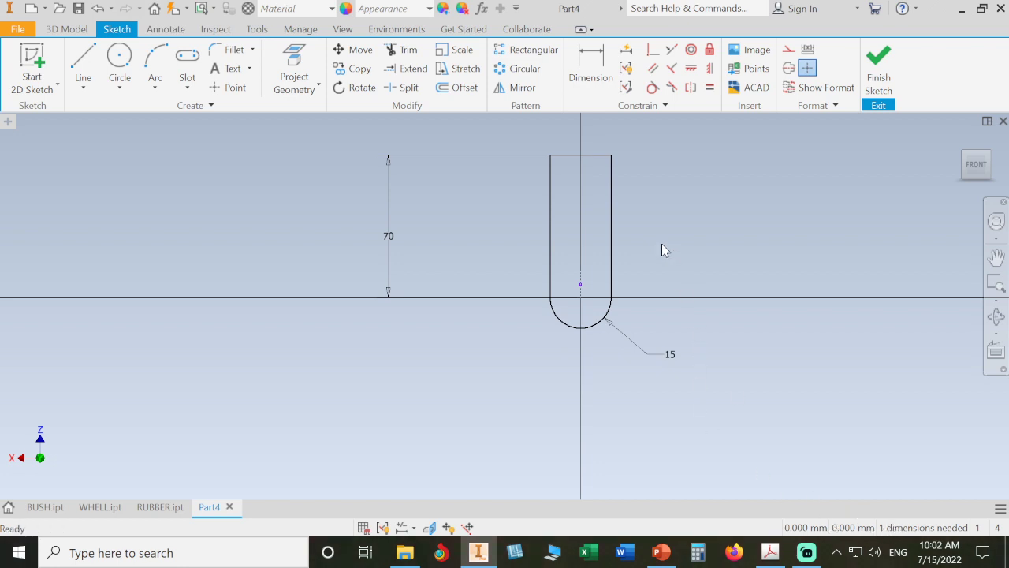
{"action": "left_click_drag", "start_coordinate": [581, 285], "coordinate": [581, 234]}
{"action": "left_click", "coordinate": [879, 72]}
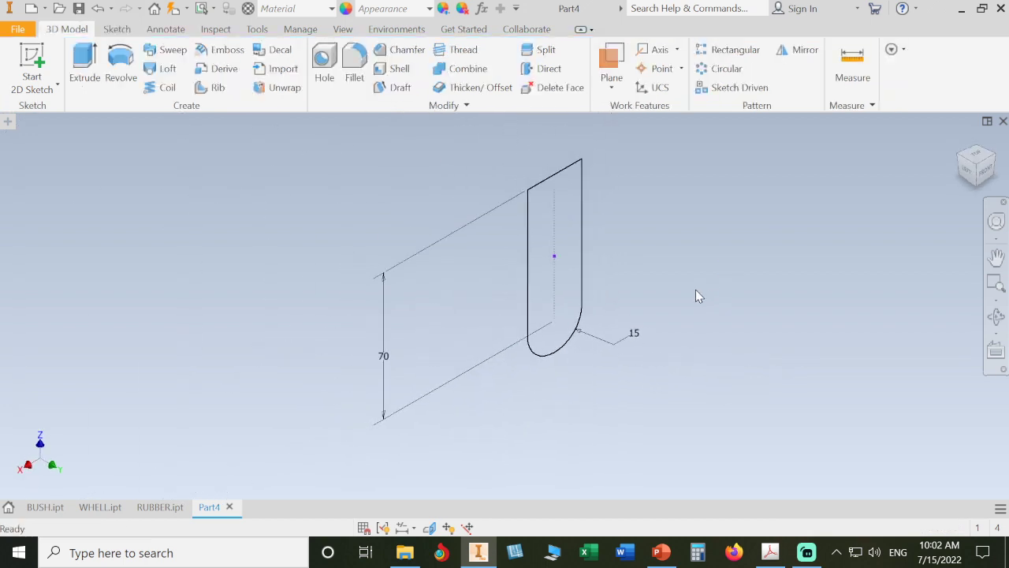
Check the fork's overall width in the PDF drawing and extrude the round-bottomed profile 50 mm
{"action": "left_click", "coordinate": [84, 66]}
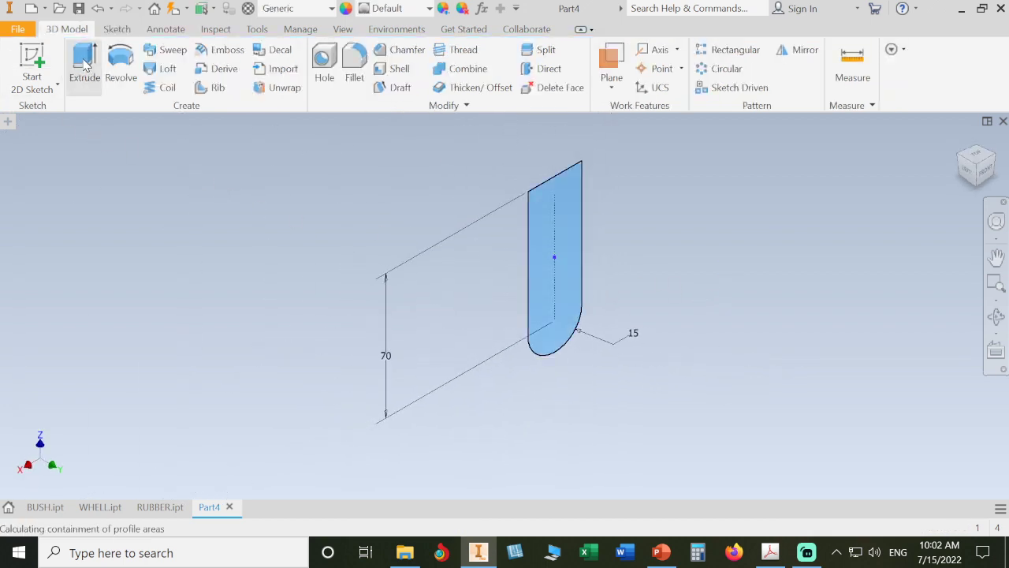
{"action": "left_click", "coordinate": [770, 552]}
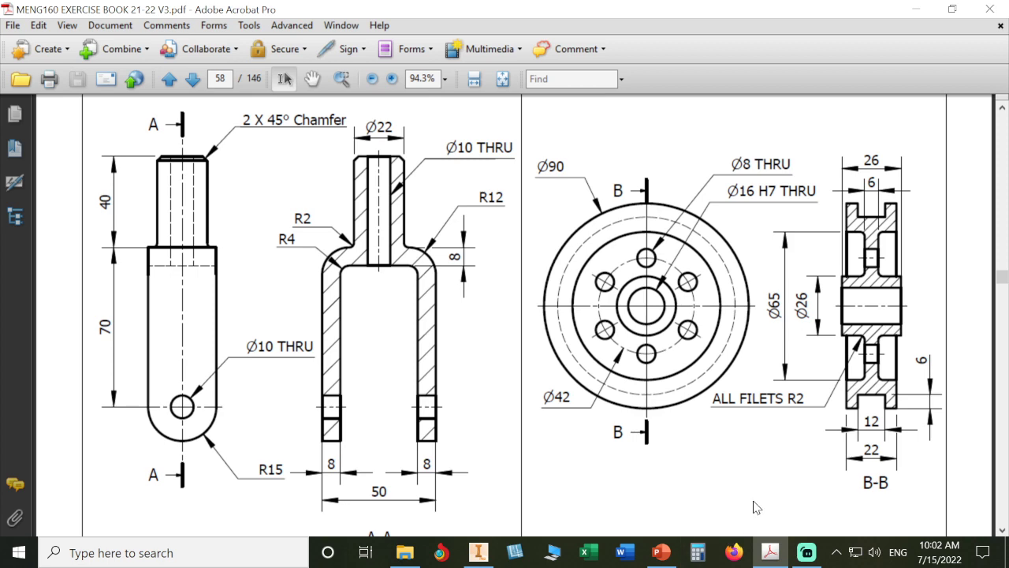
{"action": "left_click", "coordinate": [478, 551]}
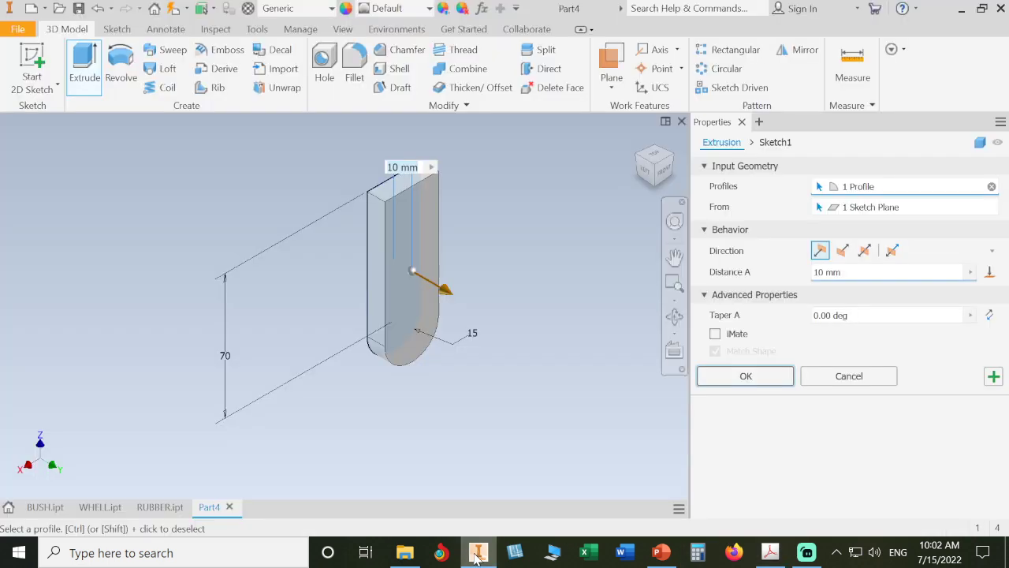
{"action": "type", "text": "50"}
{"action": "key", "text": "Return"}
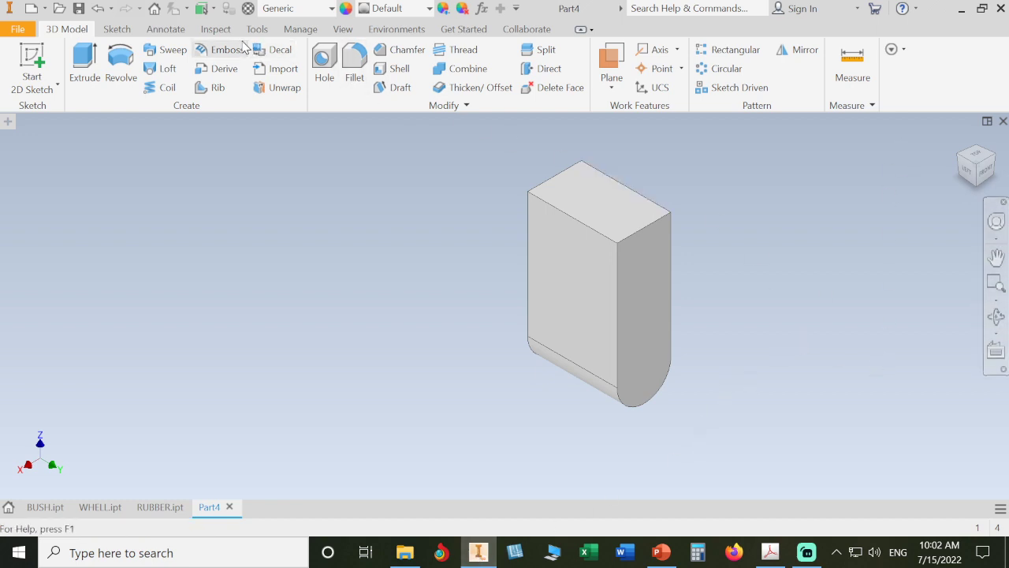
Show the Model Browser in the user interface
{"action": "left_click", "coordinate": [343, 29]}
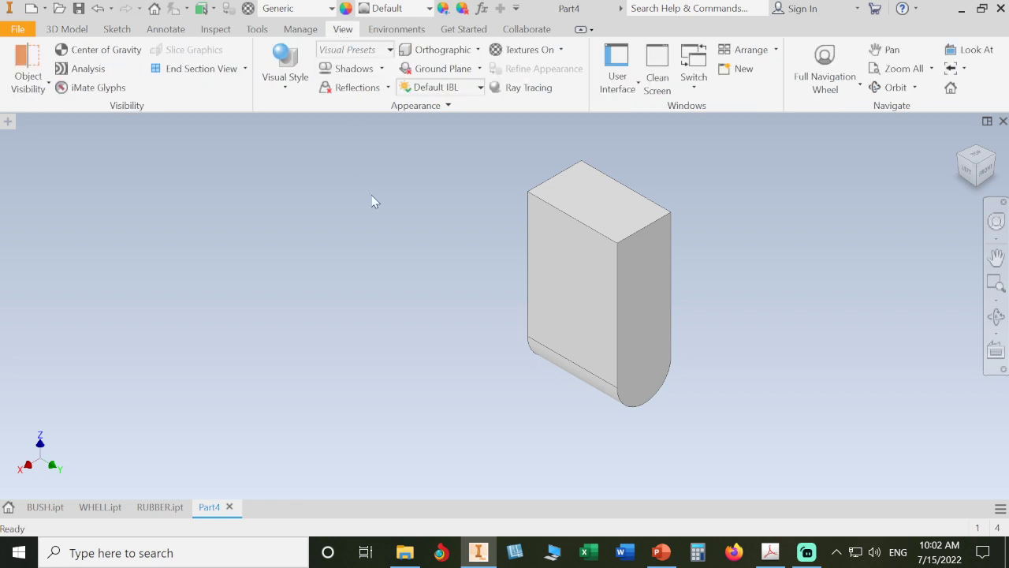
{"action": "left_click", "coordinate": [623, 87]}
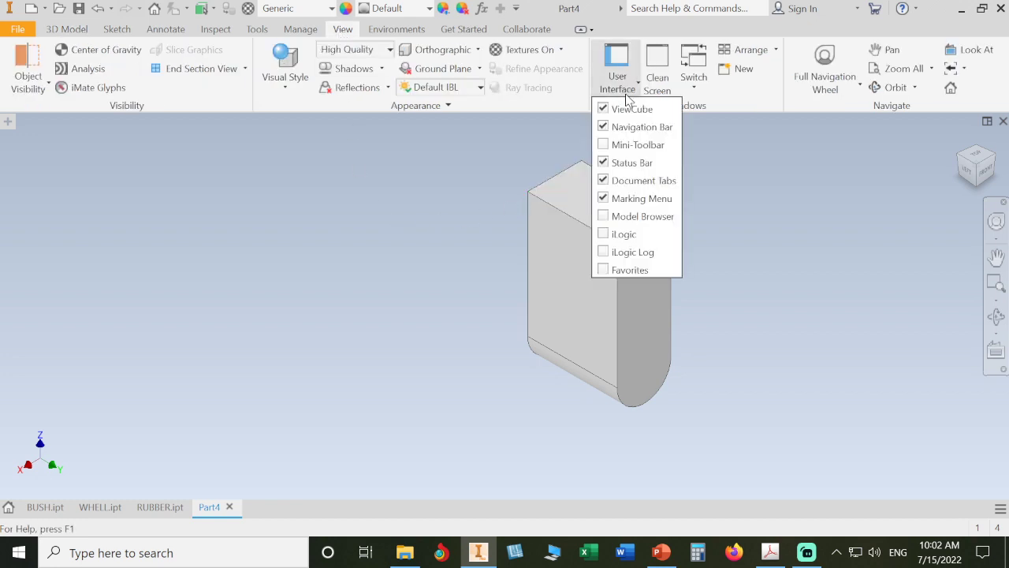
{"action": "left_click", "coordinate": [653, 216]}
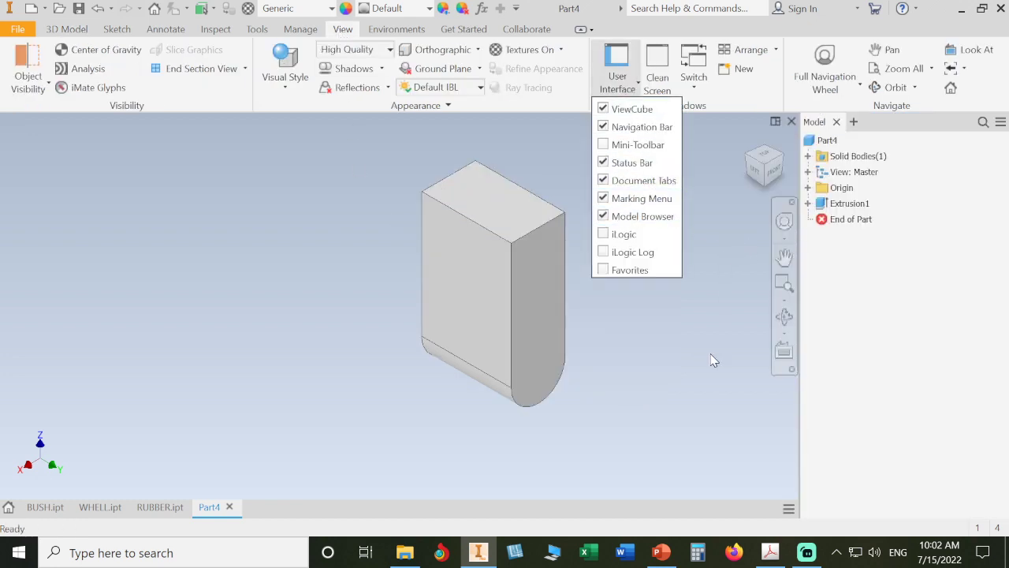
{"action": "left_click", "coordinate": [717, 352]}
Edit Extrusion1 so it extends symmetrically about the sketch plane with a distance of 50 mm
{"action": "double_click", "coordinate": [828, 204]}
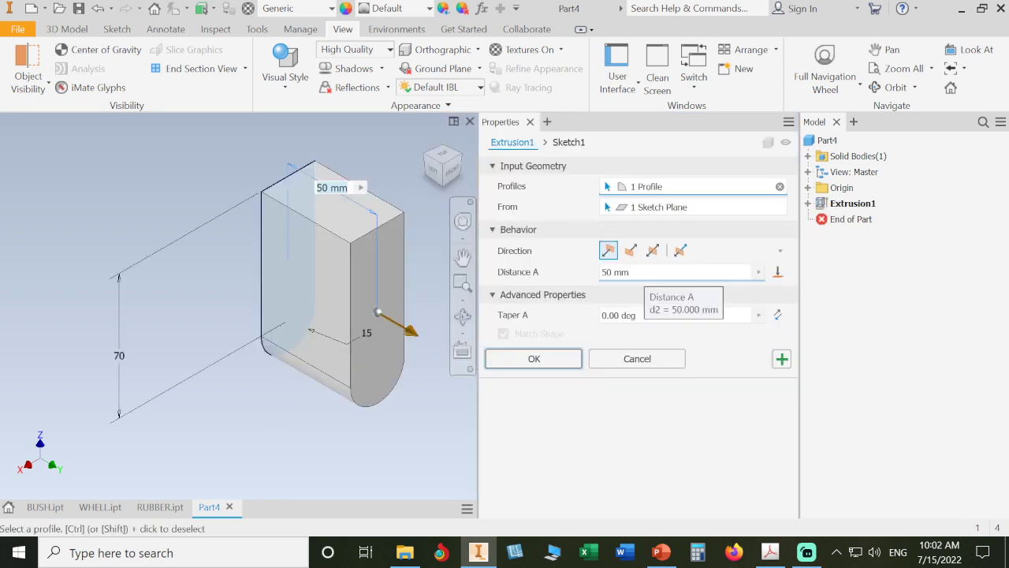
{"action": "left_click_drag", "start_coordinate": [416, 341], "coordinate": [375, 361]}
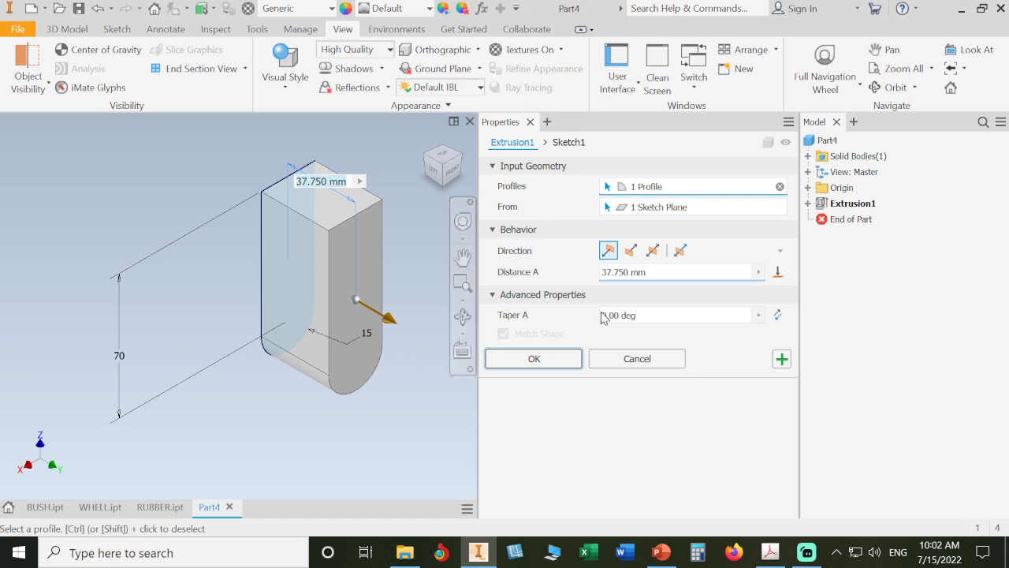
{"action": "left_click", "coordinate": [652, 252]}
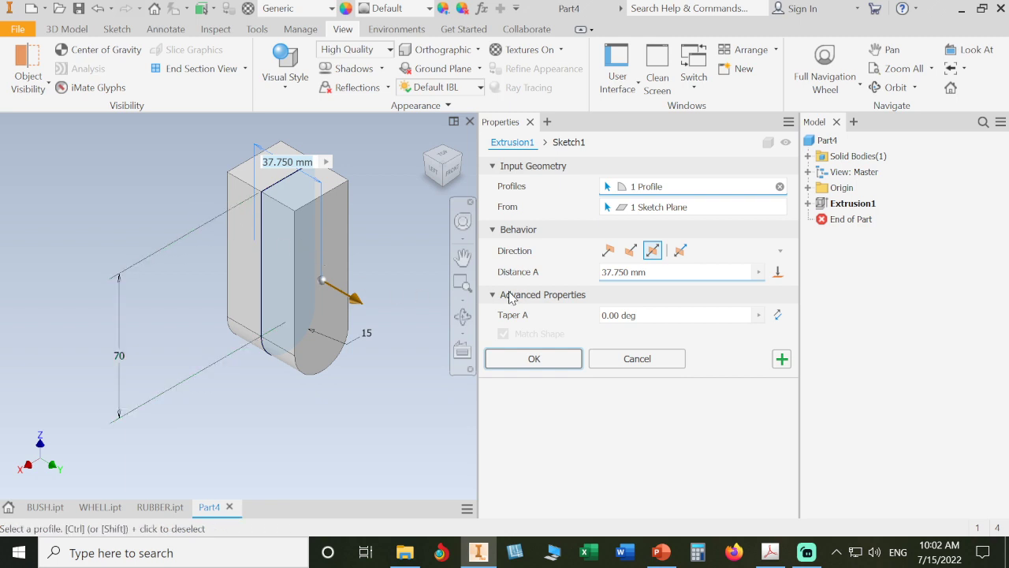
{"action": "left_click_drag", "start_coordinate": [651, 273], "coordinate": [545, 276]}
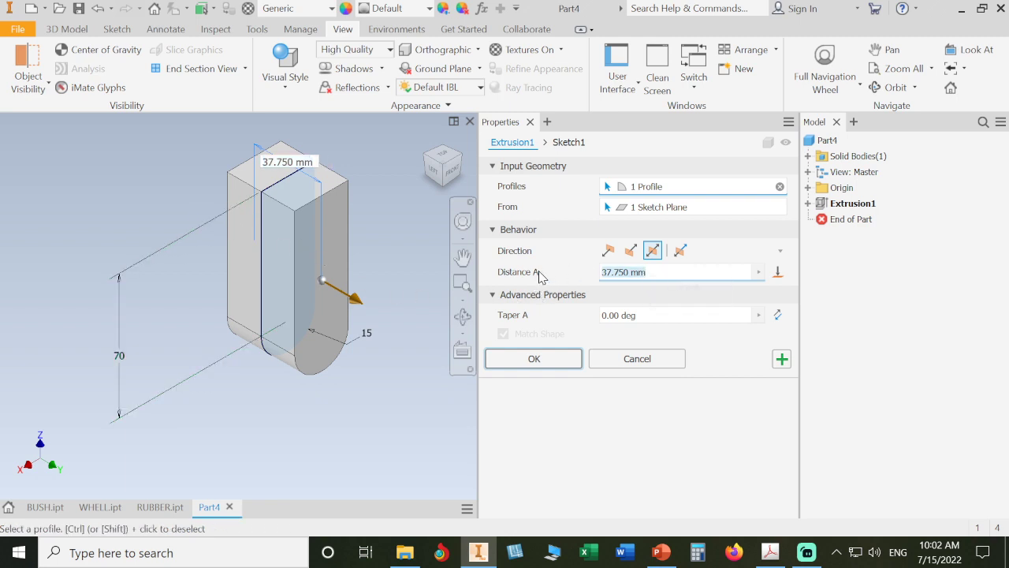
{"action": "type", "text": "50"}
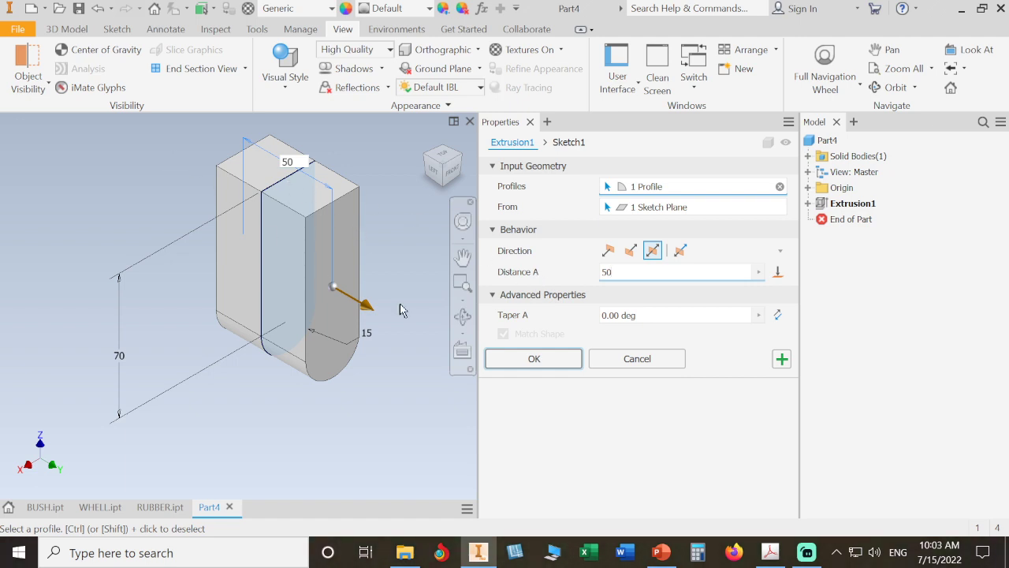
{"action": "left_click", "coordinate": [516, 363]}
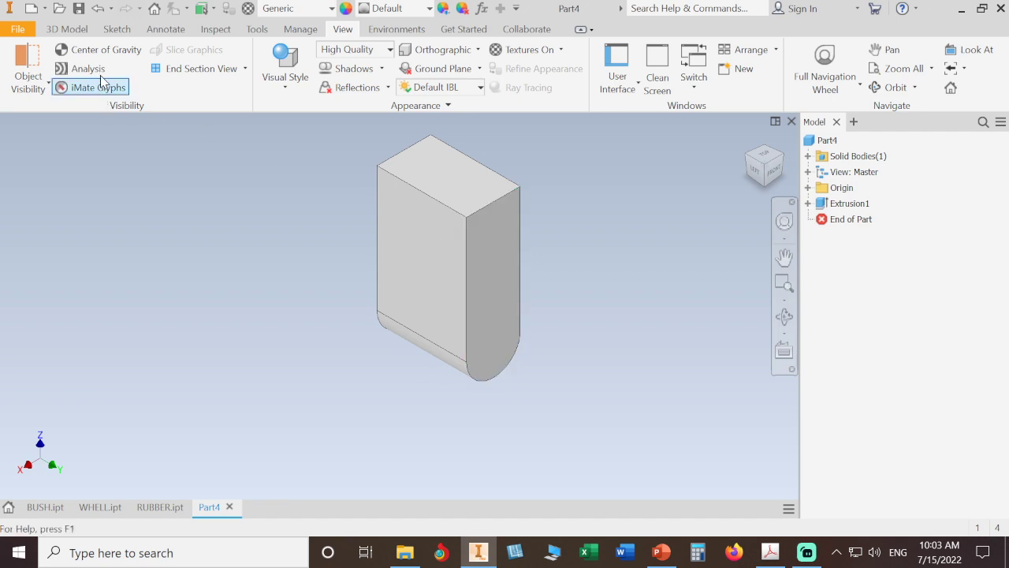
Save the part as BRACKET in the CASTER WHEEL folder
{"action": "left_click", "coordinate": [79, 8]}
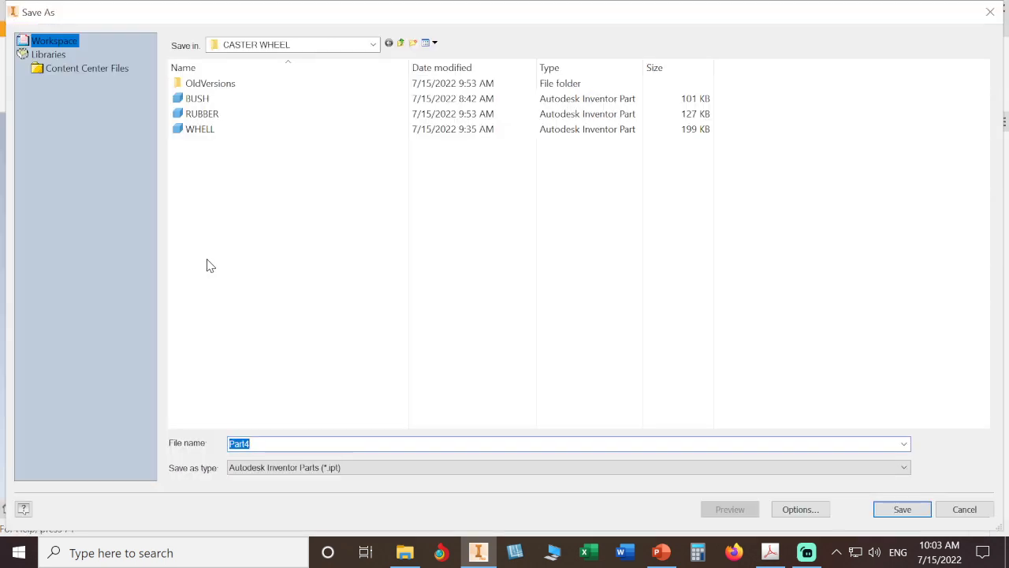
{"action": "type", "text": "BRACKET"}
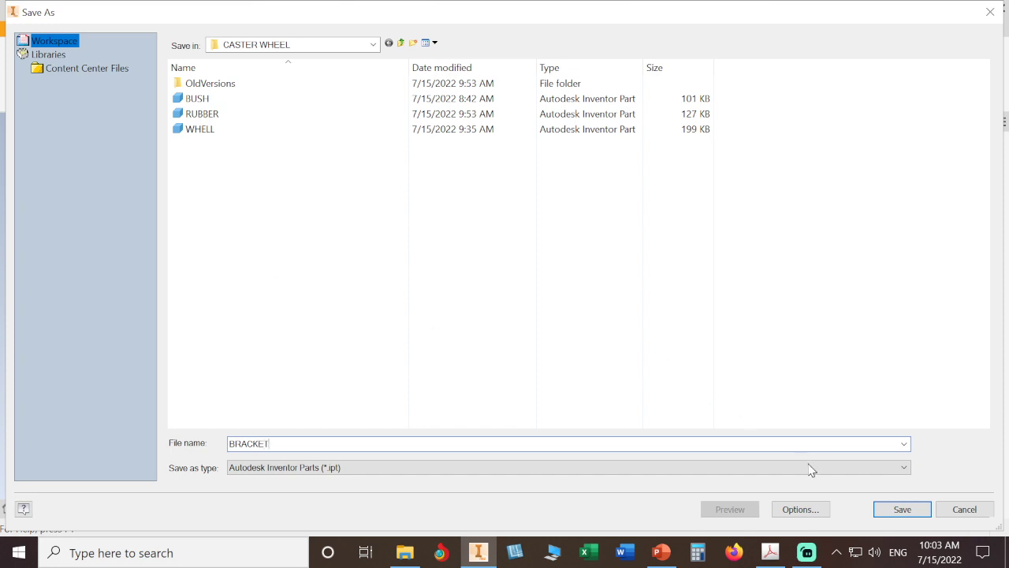
{"action": "left_click", "coordinate": [883, 510]}
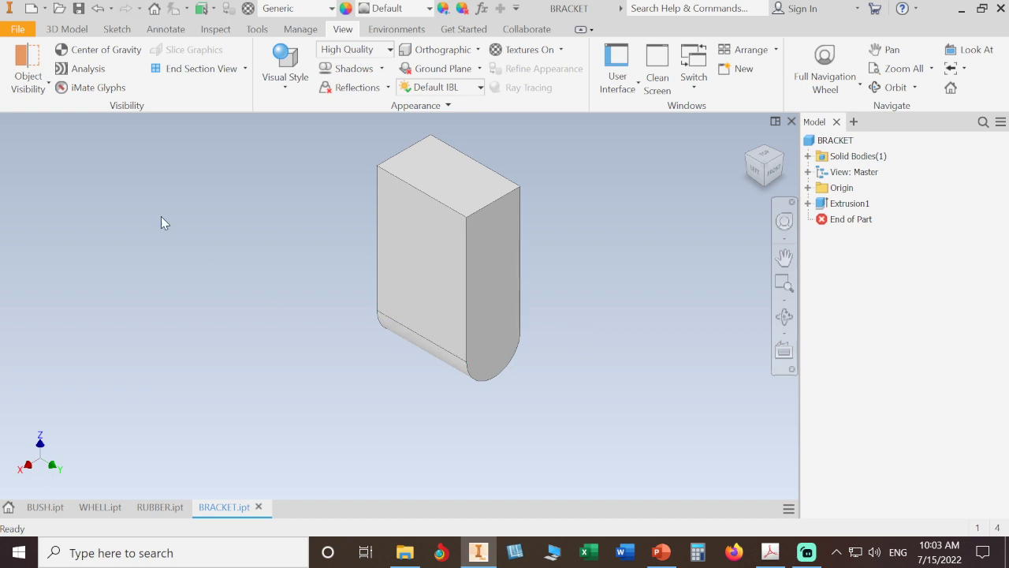
Sketch a rectangle on the block's wide flat face, about 7 mm from its right edge and 12 mm from its top, extending below the rounded end
{"action": "left_click", "coordinate": [67, 28]}
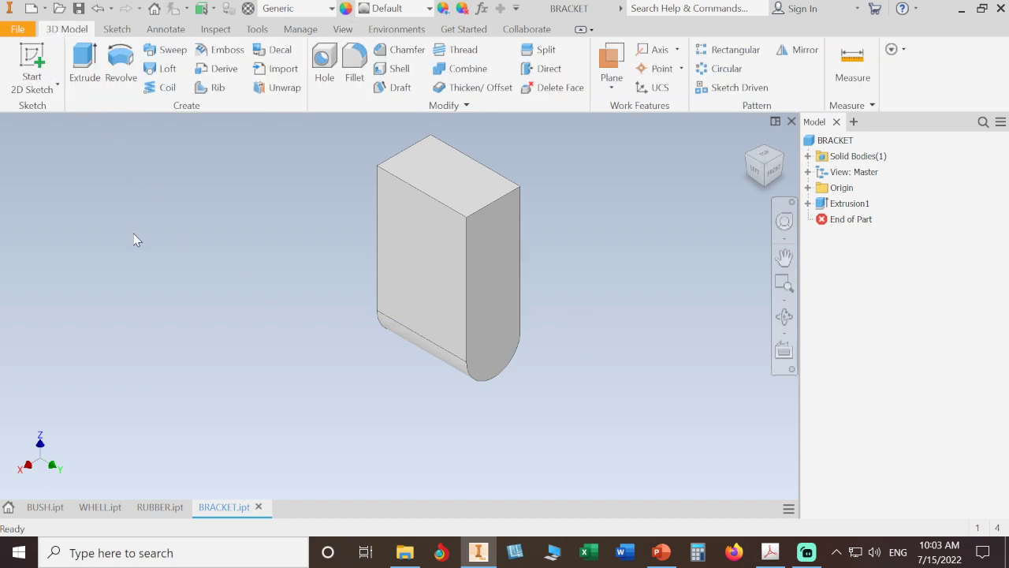
{"action": "left_click", "coordinate": [32, 67]}
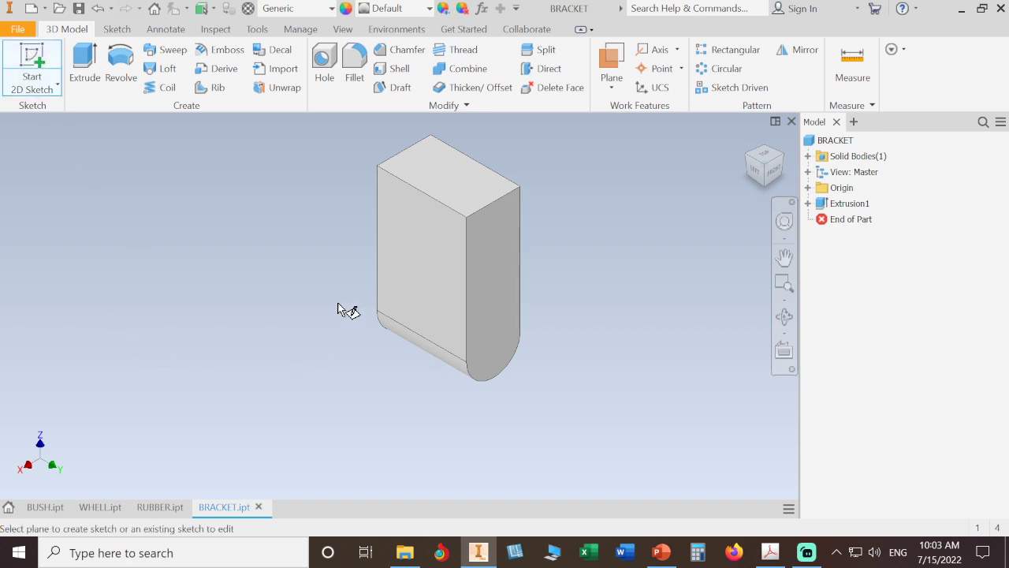
{"action": "left_click", "coordinate": [413, 276]}
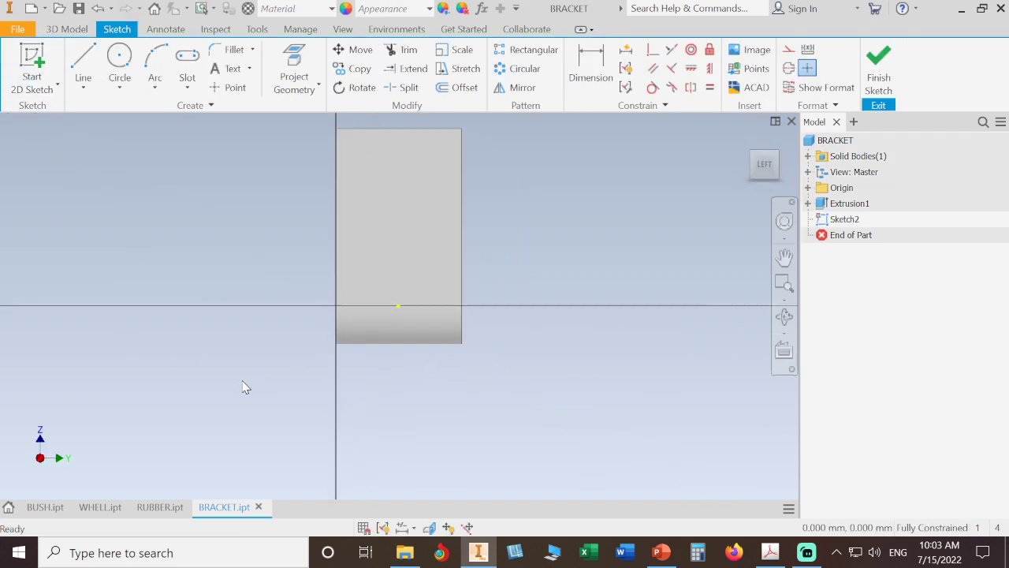
{"action": "left_click", "coordinate": [180, 90]}
{"action": "left_click", "coordinate": [193, 119]}
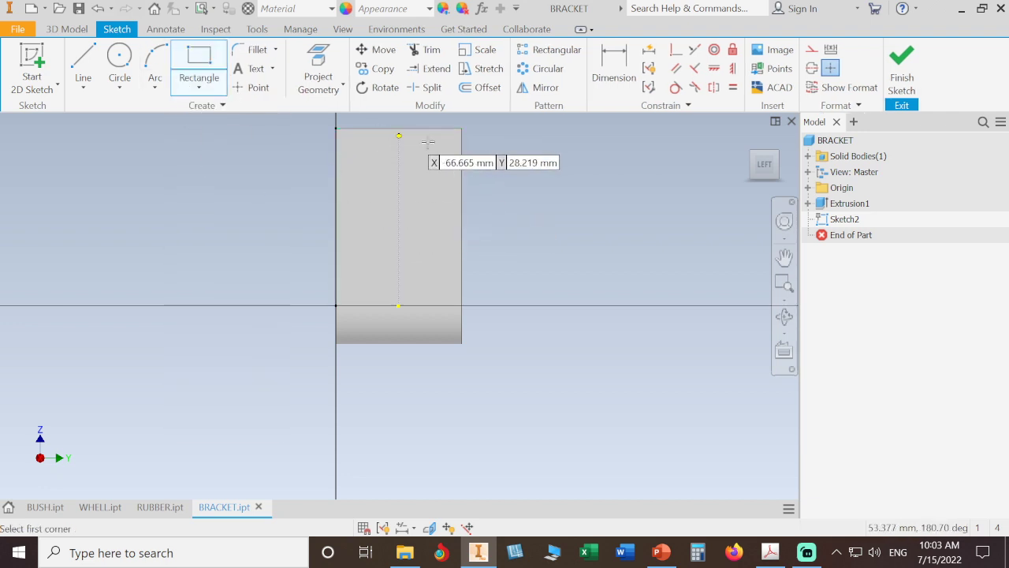
{"action": "left_click", "coordinate": [362, 160]}
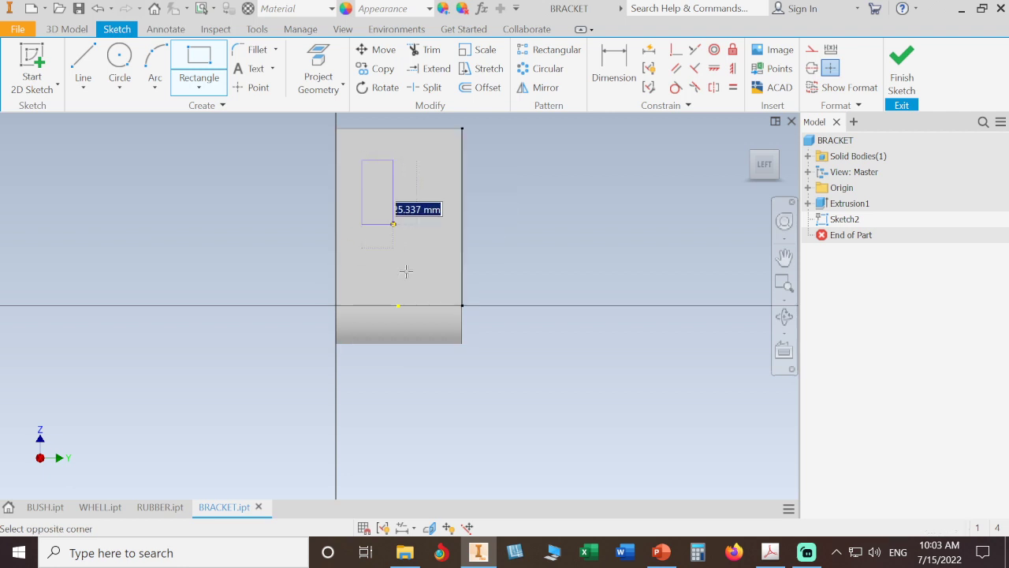
{"action": "left_click", "coordinate": [444, 435]}
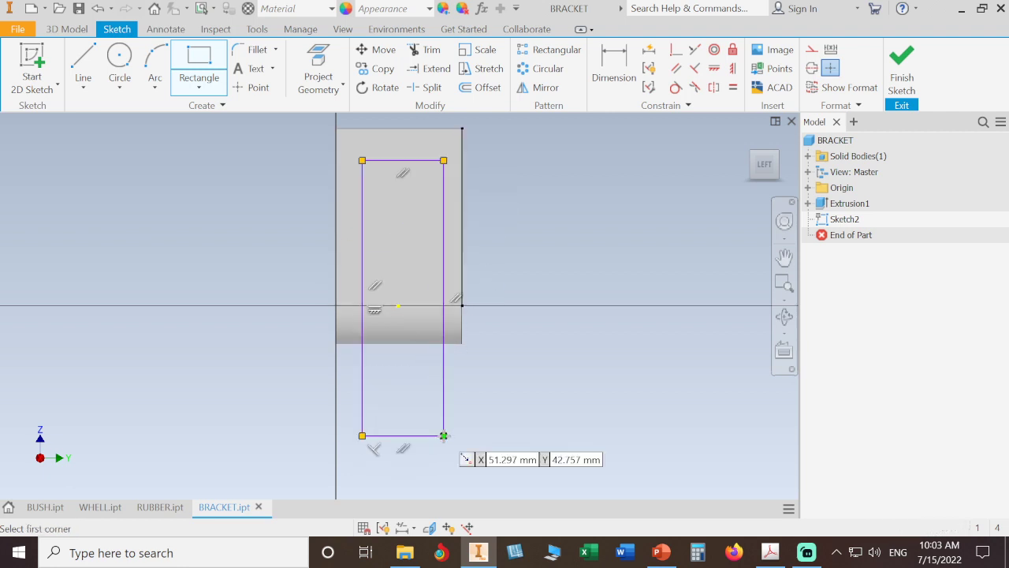
{"action": "right_click", "coordinate": [565, 306]}
{"action": "left_click", "coordinate": [614, 311]}
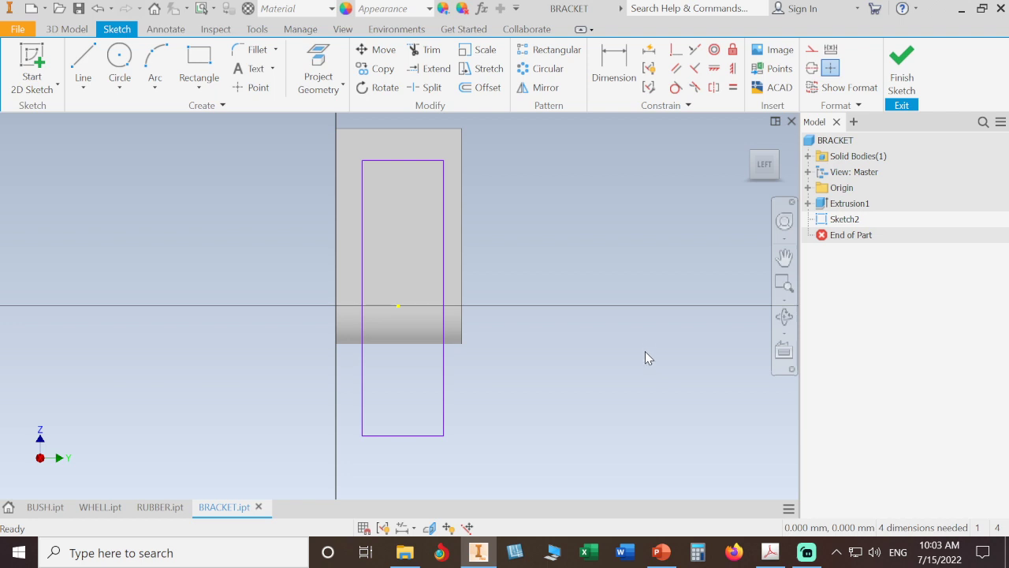
Dimension the gap between the rectangle's right side and the block's right edge as 8 mm
{"action": "left_click", "coordinate": [608, 71]}
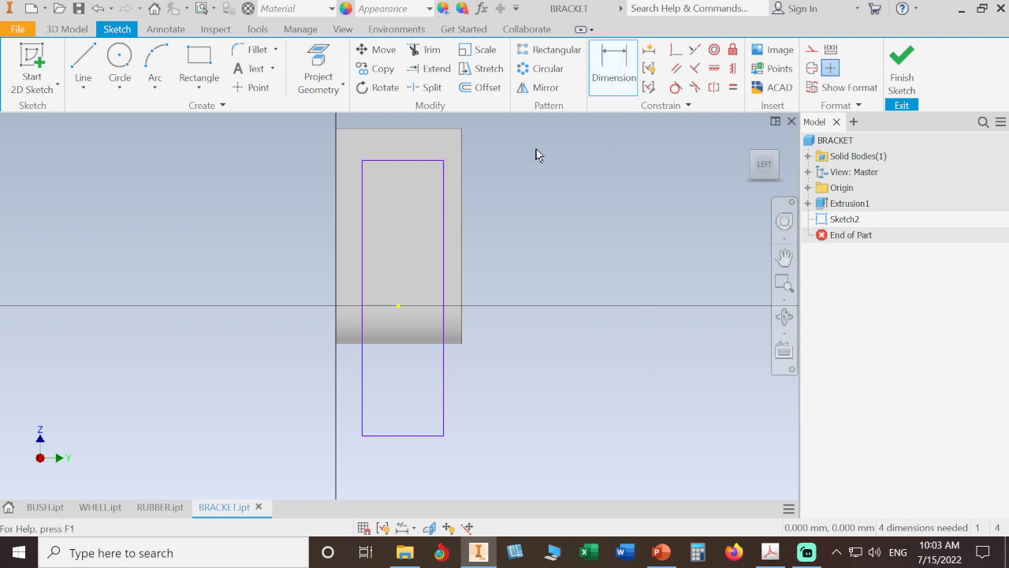
{"action": "left_click", "coordinate": [447, 232]}
{"action": "left_click", "coordinate": [463, 235]}
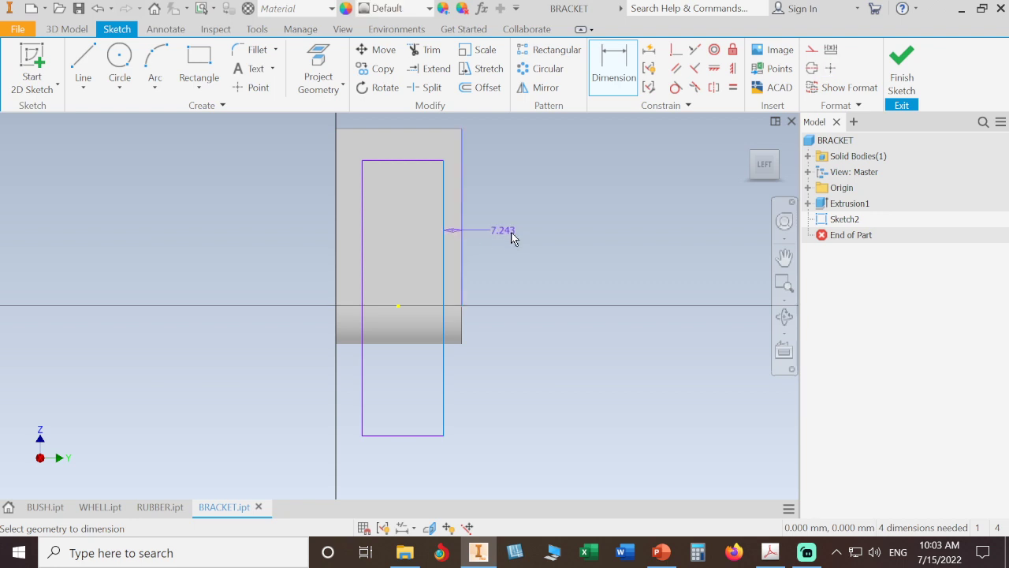
{"action": "left_click", "coordinate": [527, 238]}
{"action": "type", "text": "8"}
{"action": "key", "text": "Return"}
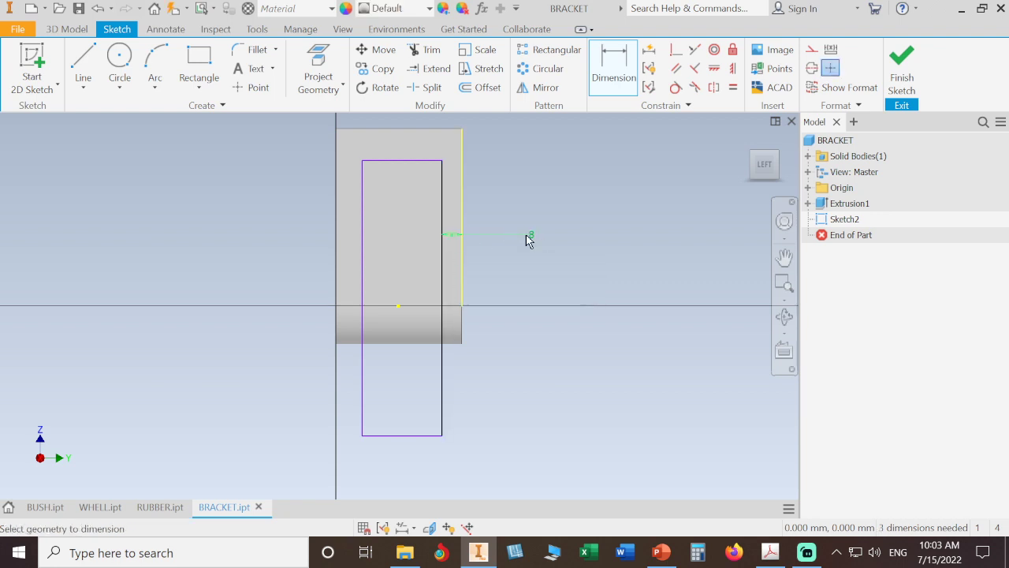
Dimension the gap between the rectangle's top and the block's top edge, linking it to the 8 mm side dimension d4
{"action": "left_click", "coordinate": [418, 130]}
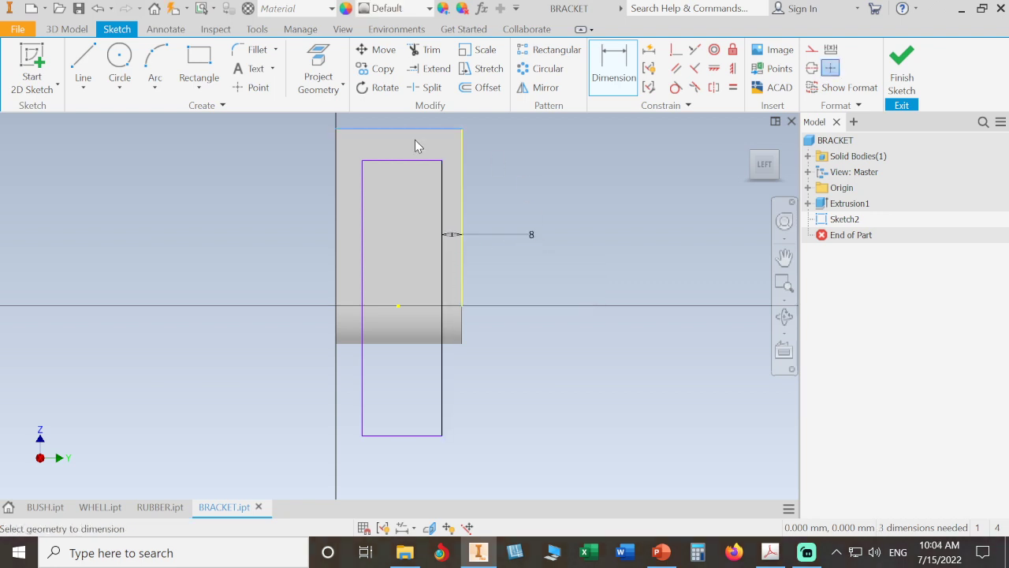
{"action": "left_click", "coordinate": [418, 161]}
{"action": "left_click", "coordinate": [534, 154]}
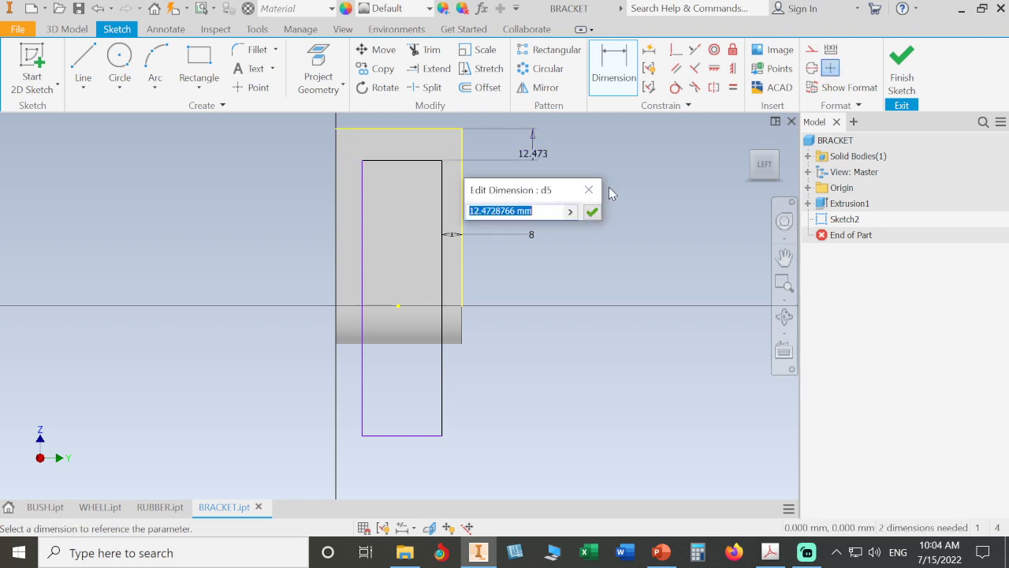
{"action": "left_click_drag", "start_coordinate": [543, 193], "coordinate": [650, 159]}
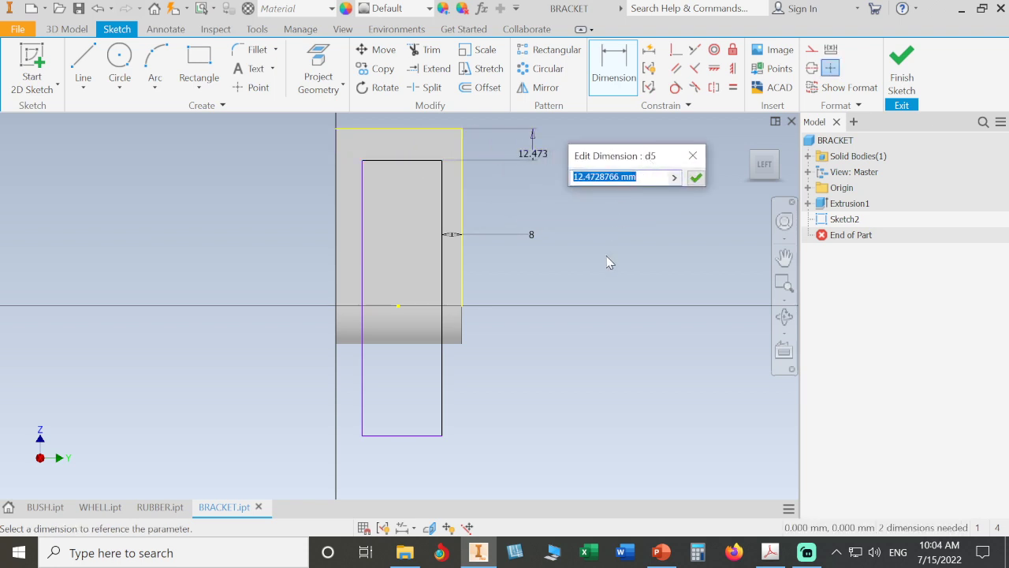
{"action": "left_click", "coordinate": [534, 238]}
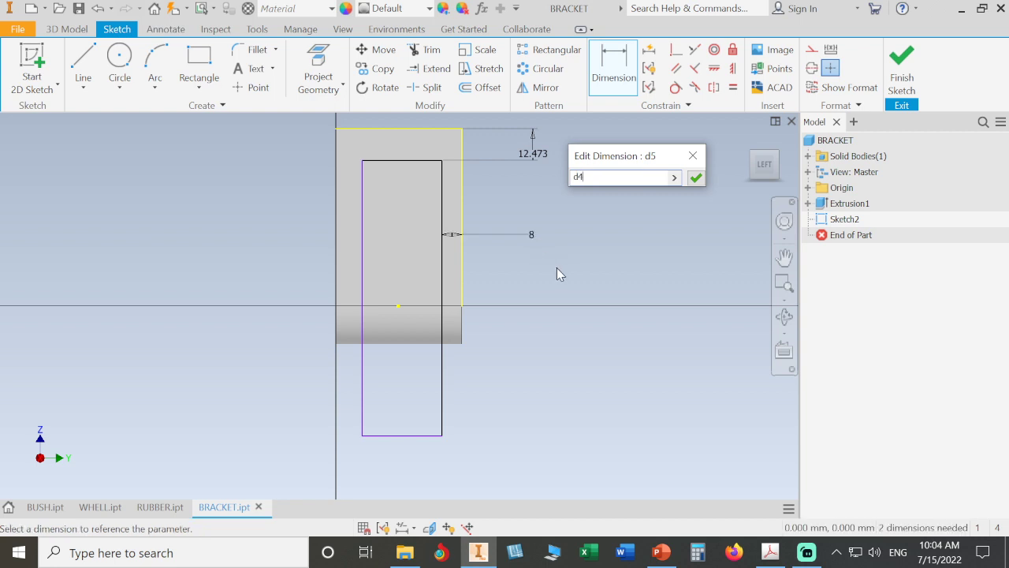
{"action": "left_click", "coordinate": [695, 179]}
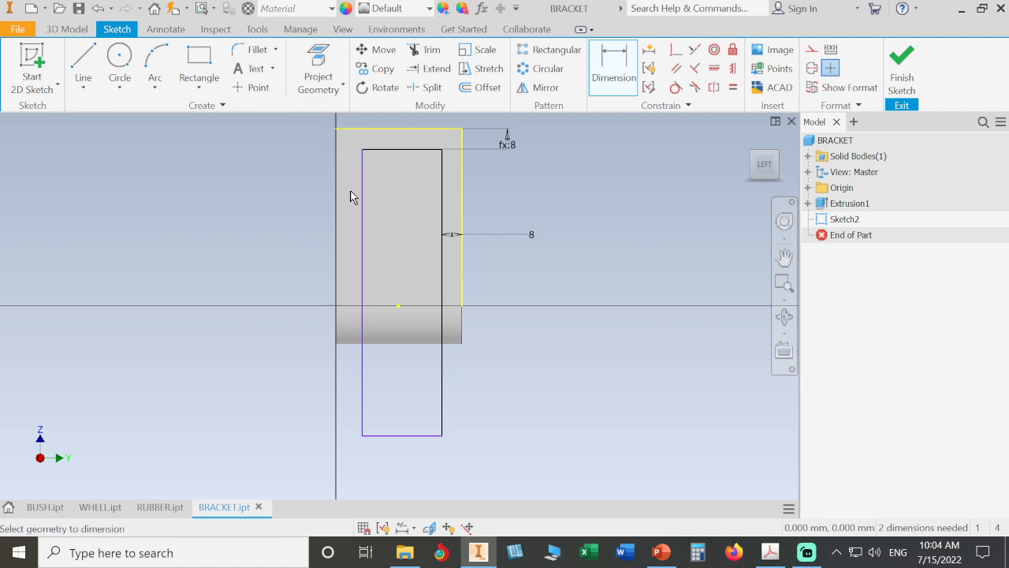
Dimension the gap between the rectangle's left side and the block's left edge, linking it to the 8 mm dimension d4
{"action": "left_click", "coordinate": [337, 219]}
{"action": "left_click", "coordinate": [360, 222]}
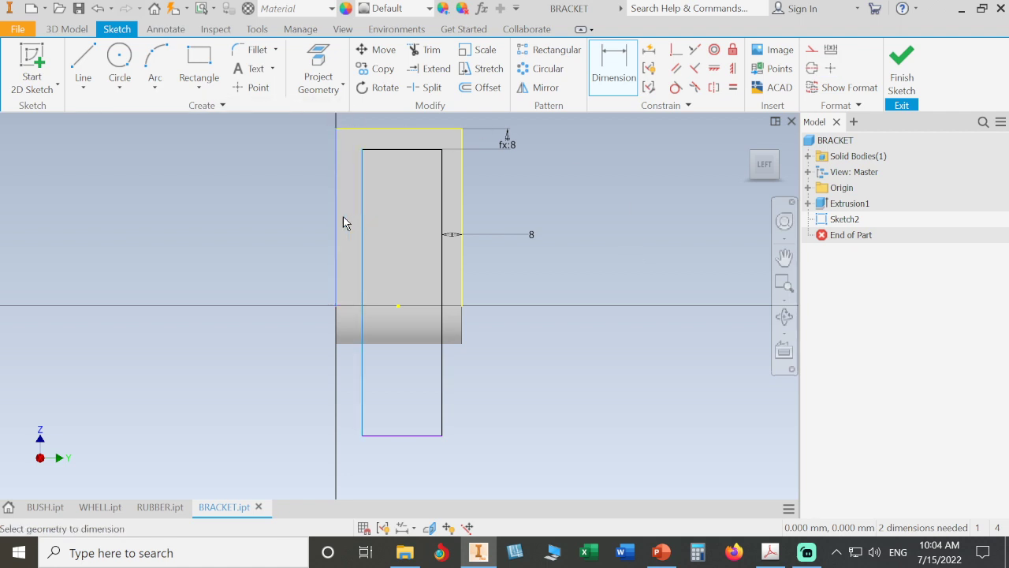
{"action": "left_click", "coordinate": [268, 227]}
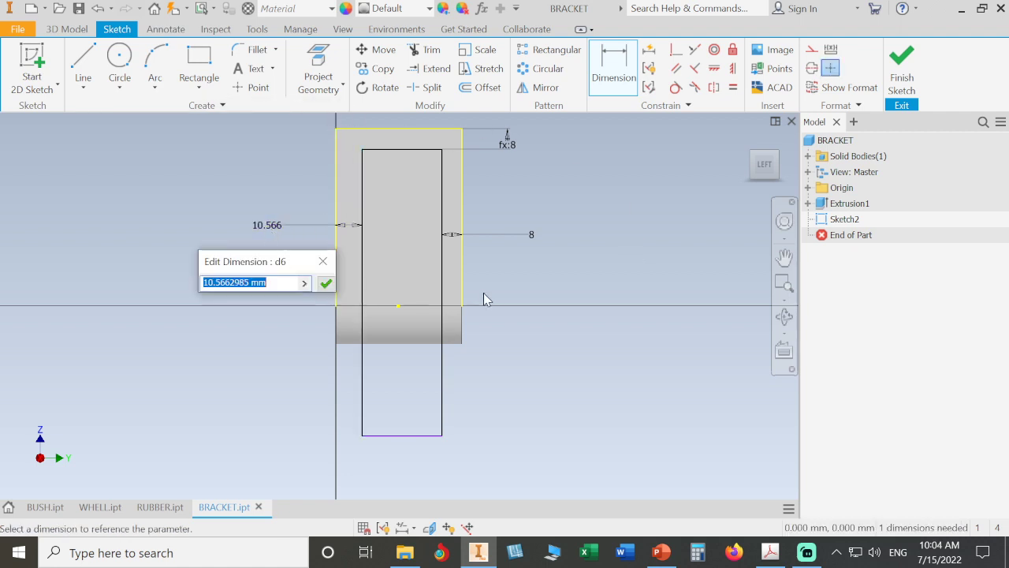
{"action": "left_click", "coordinate": [532, 236]}
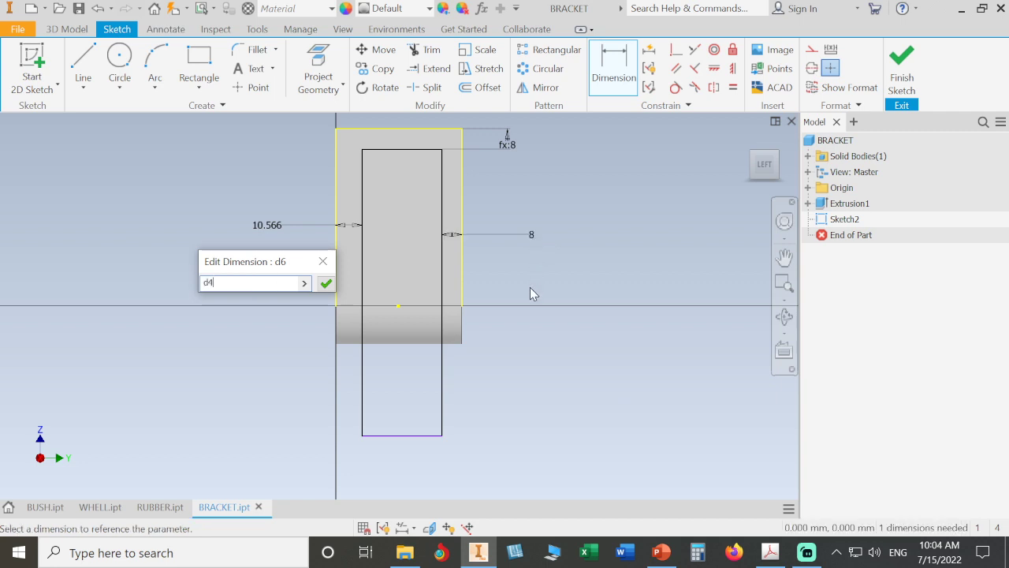
{"action": "left_click", "coordinate": [326, 283]}
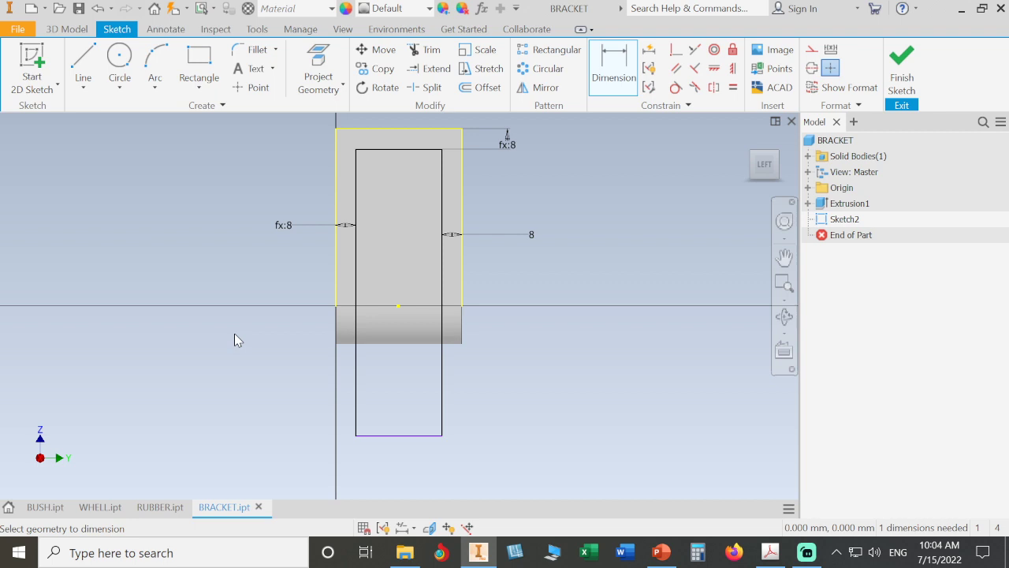
{"action": "key", "text": "Escape"}
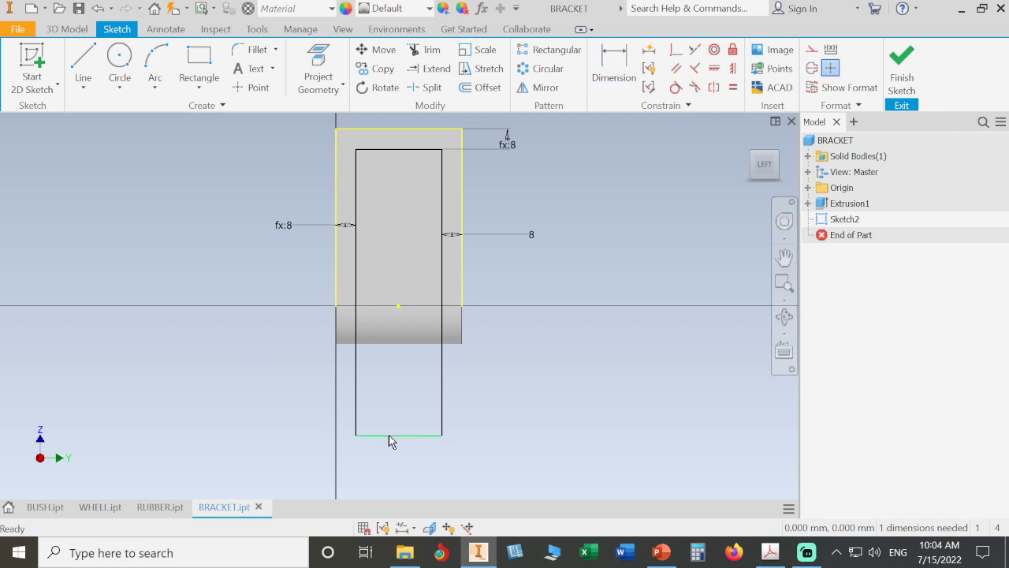
Shorten the rectangle by moving its bottom edge up onto the rounded end of the block, and finish the sketch
{"action": "left_click_drag", "start_coordinate": [390, 436], "coordinate": [415, 406]}
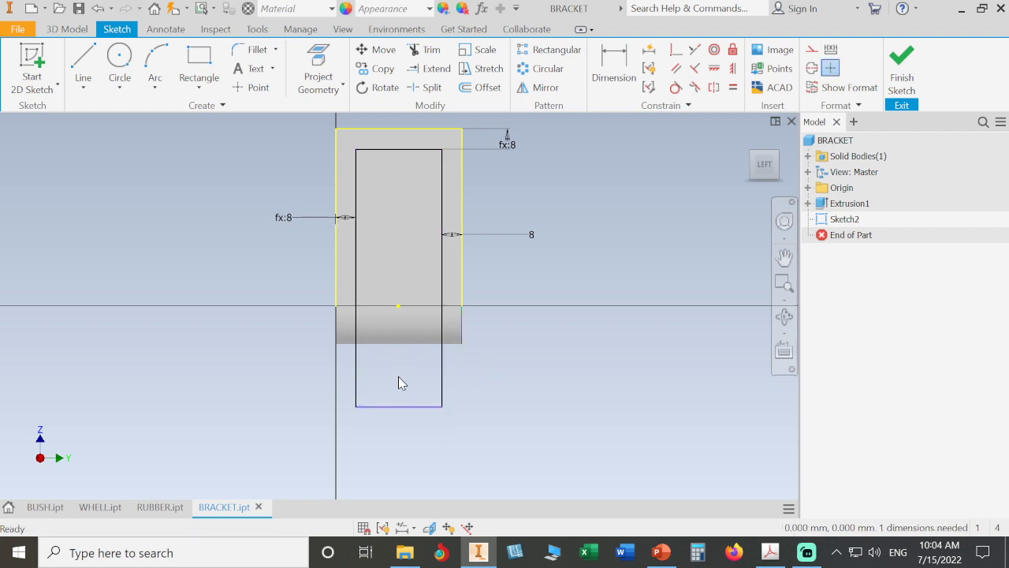
{"action": "left_click_drag", "start_coordinate": [401, 408], "coordinate": [410, 319]}
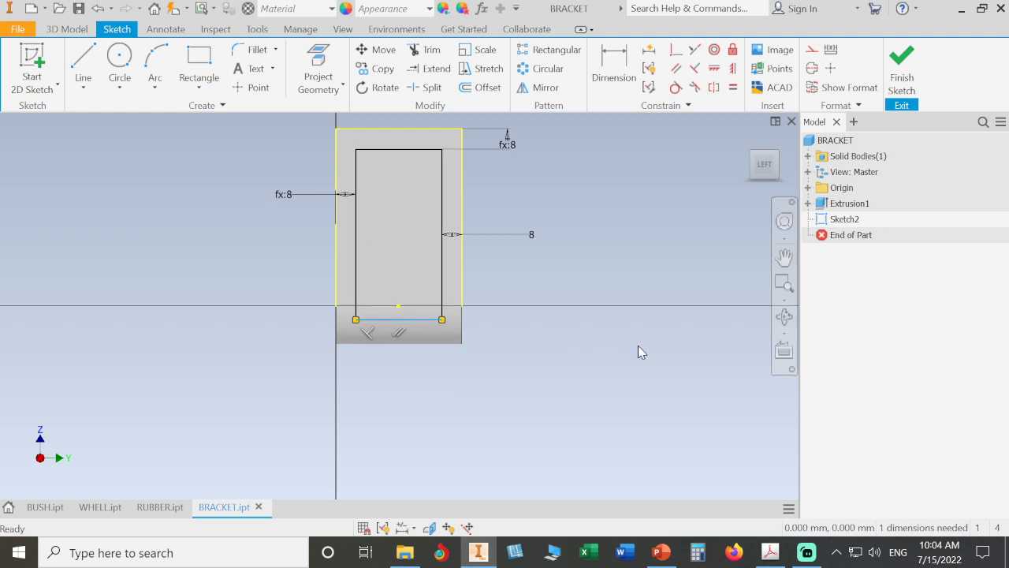
{"action": "mouse_move", "coordinate": [651, 337]}
{"action": "middle_mouse_down", "text": "shift"}
{"action": "mouse_move", "coordinate": [573, 360]}
{"action": "mouse_move", "coordinate": [599, 350]}
{"action": "middle_mouse_up", "text": "shift"}
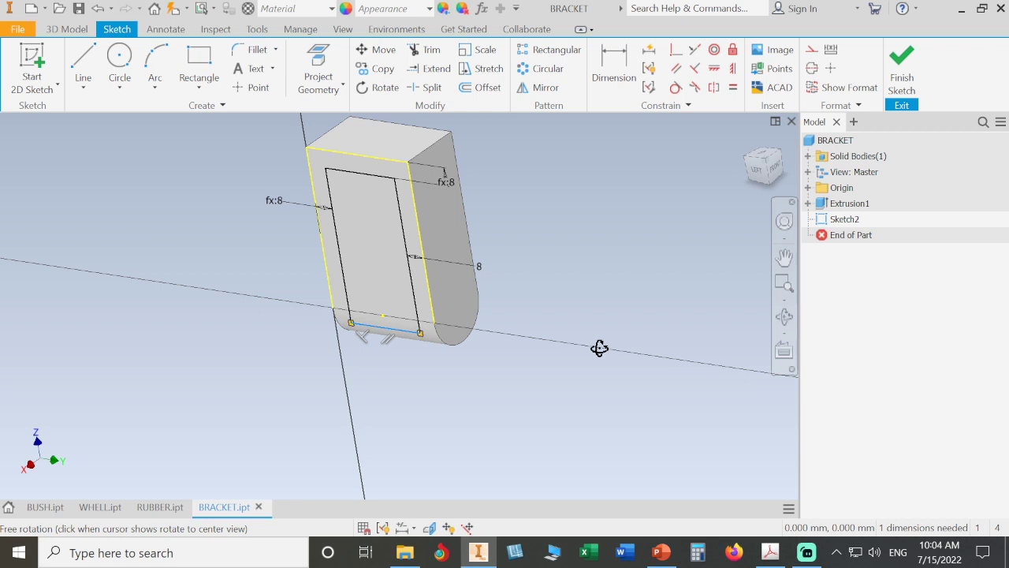
{"action": "left_click", "coordinate": [901, 64]}
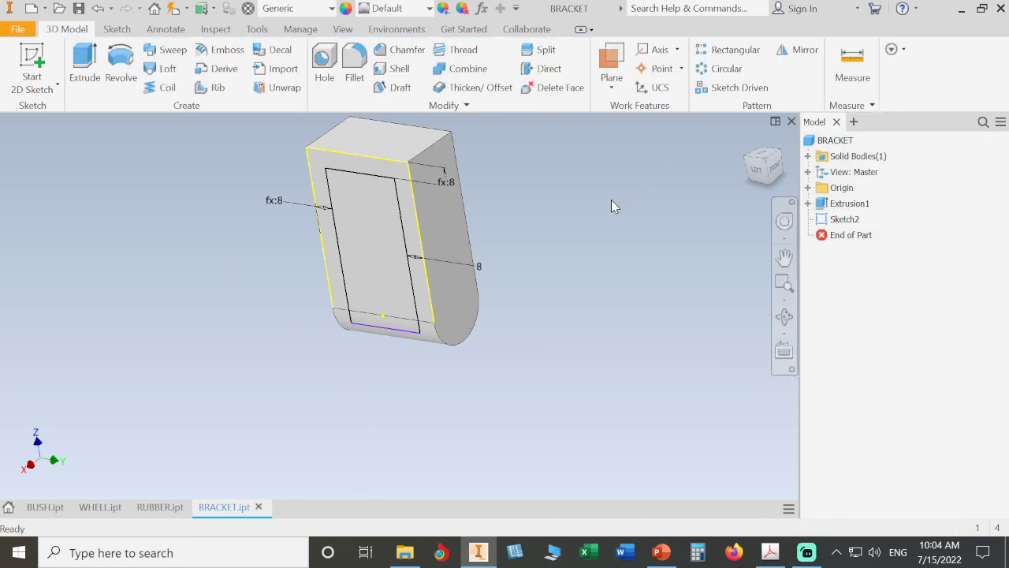
{"action": "left_click", "coordinate": [85, 71]}
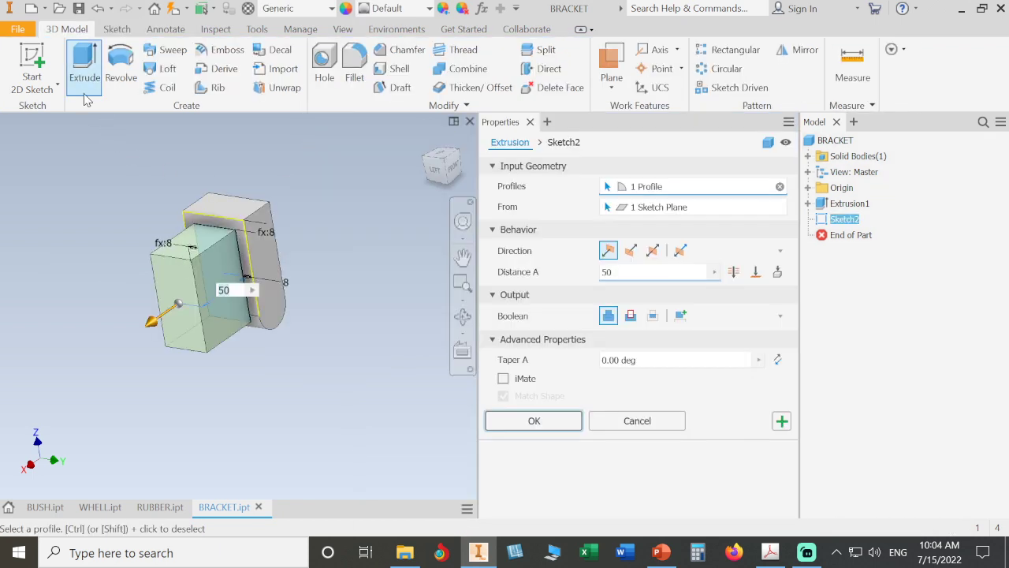
{"action": "left_click", "coordinate": [631, 315]}
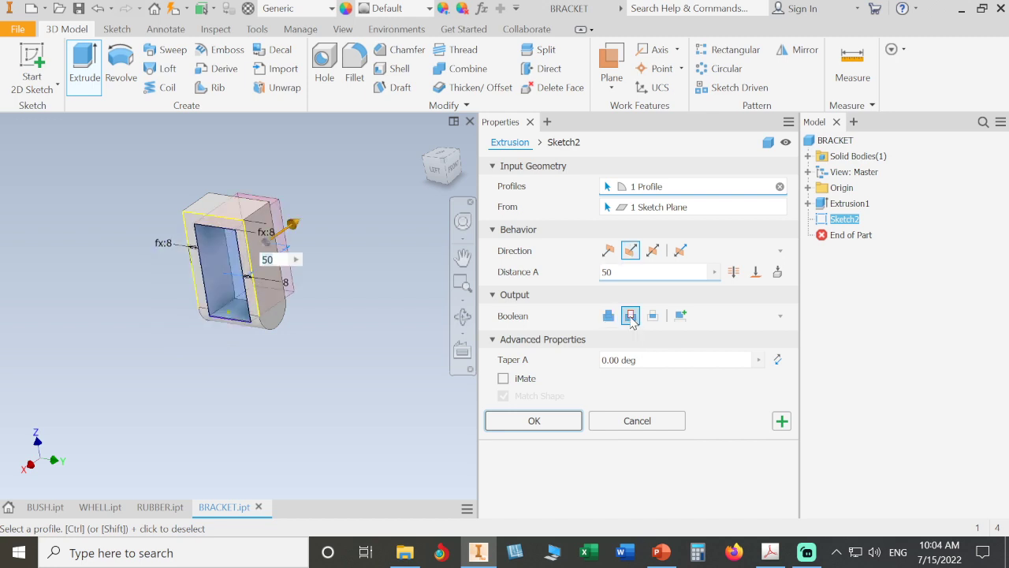
{"action": "left_click", "coordinate": [733, 272]}
{"action": "middle_click_drag", "start_coordinate": [364, 412], "coordinate": [387, 396], "text": "shift"}
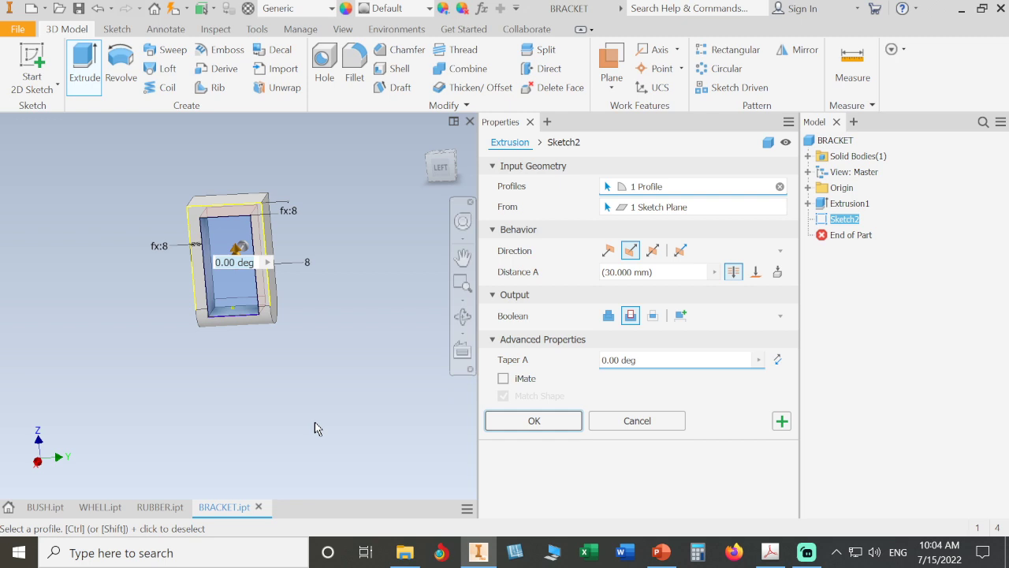
{"action": "left_click", "coordinate": [629, 426]}
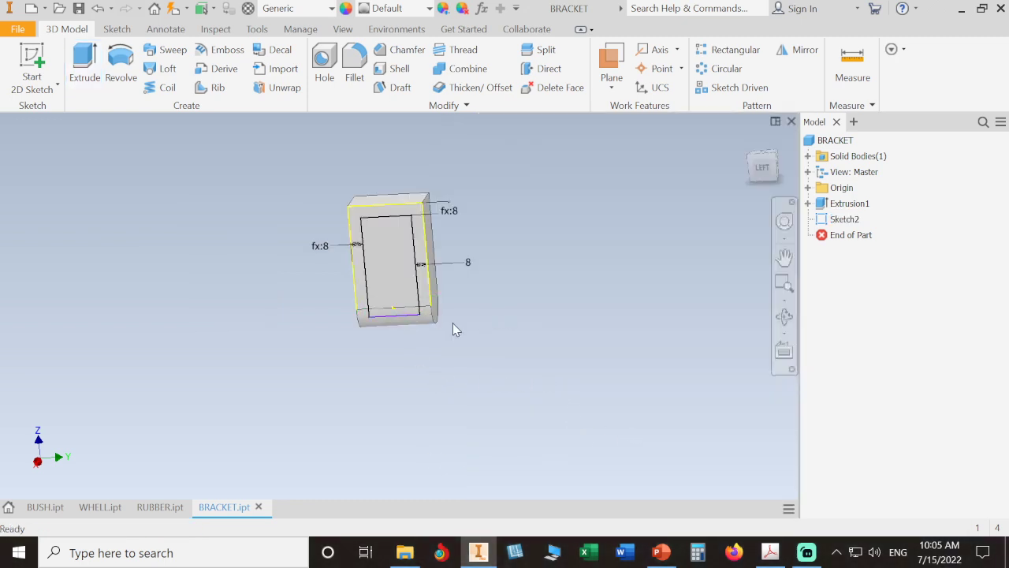
Lengthen the rectangle past the block's rounded end and extrude it as a cut through all of the block to form the fork
{"action": "left_click_drag", "start_coordinate": [407, 323], "coordinate": [410, 368]}
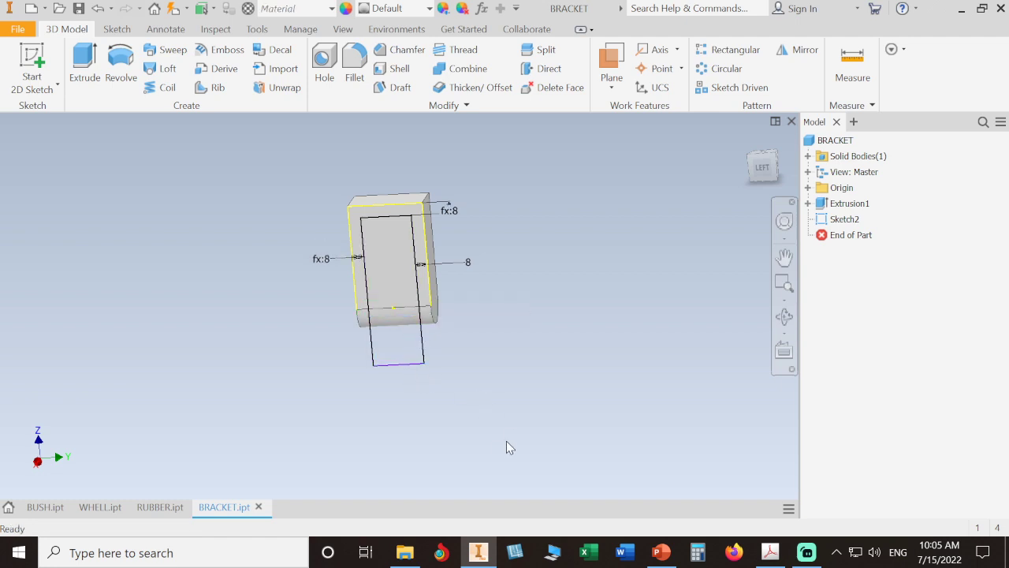
{"action": "left_click", "coordinate": [84, 75]}
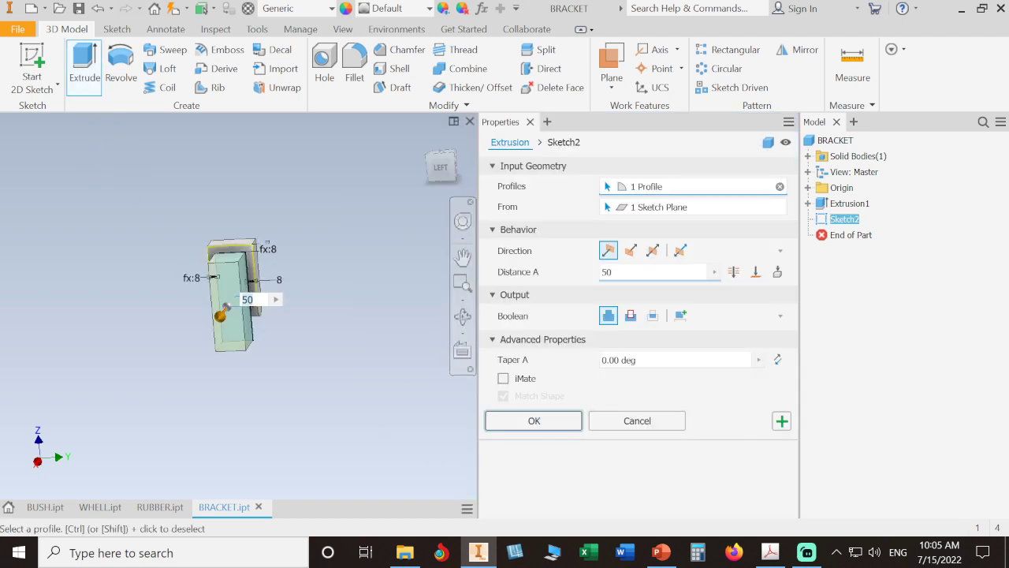
{"action": "left_click", "coordinate": [630, 316]}
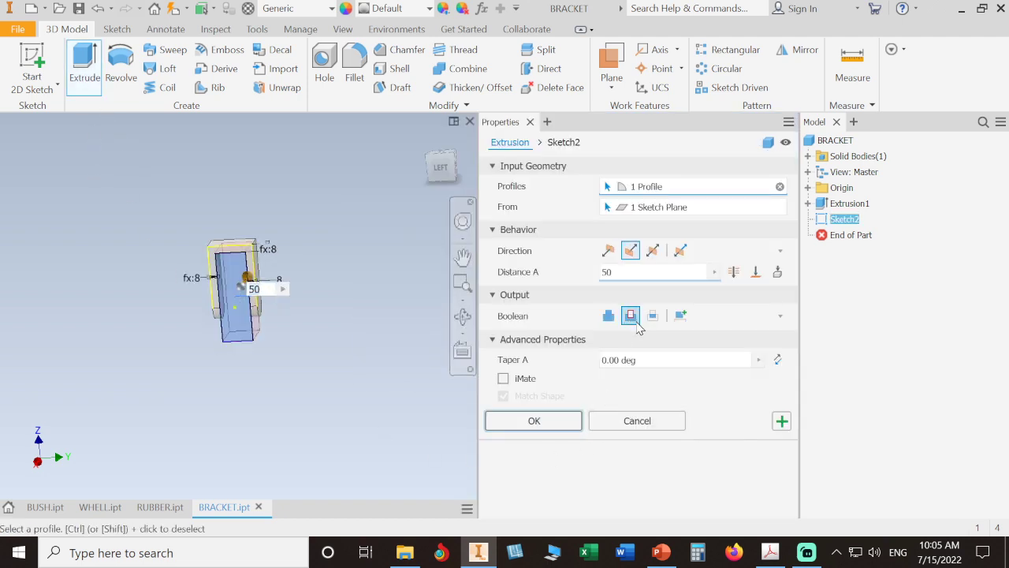
{"action": "left_click", "coordinate": [733, 271]}
{"action": "left_click", "coordinate": [462, 316]}
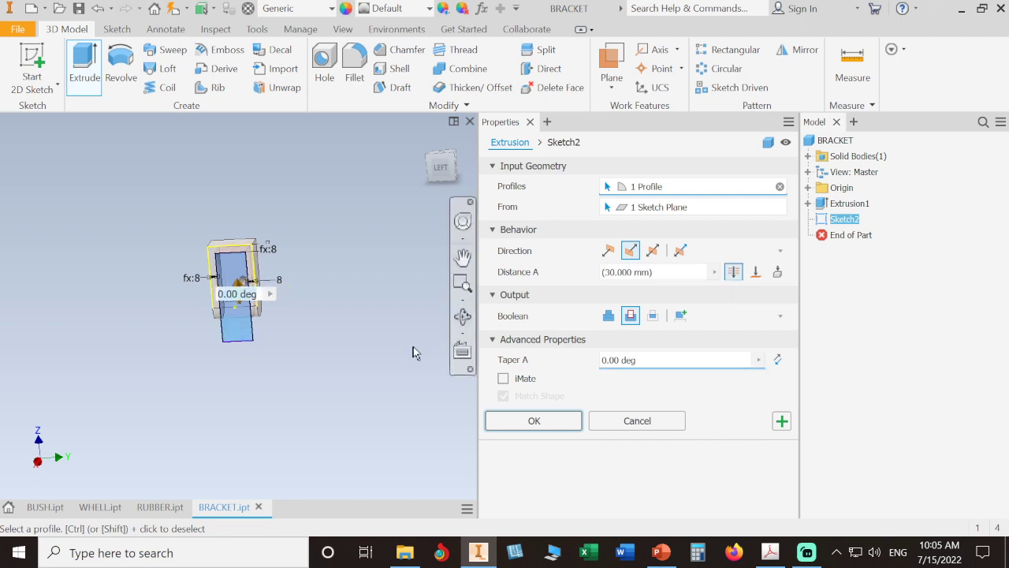
{"action": "left_click_drag", "start_coordinate": [327, 393], "coordinate": [309, 383]}
{"action": "key", "text": "Escape"}
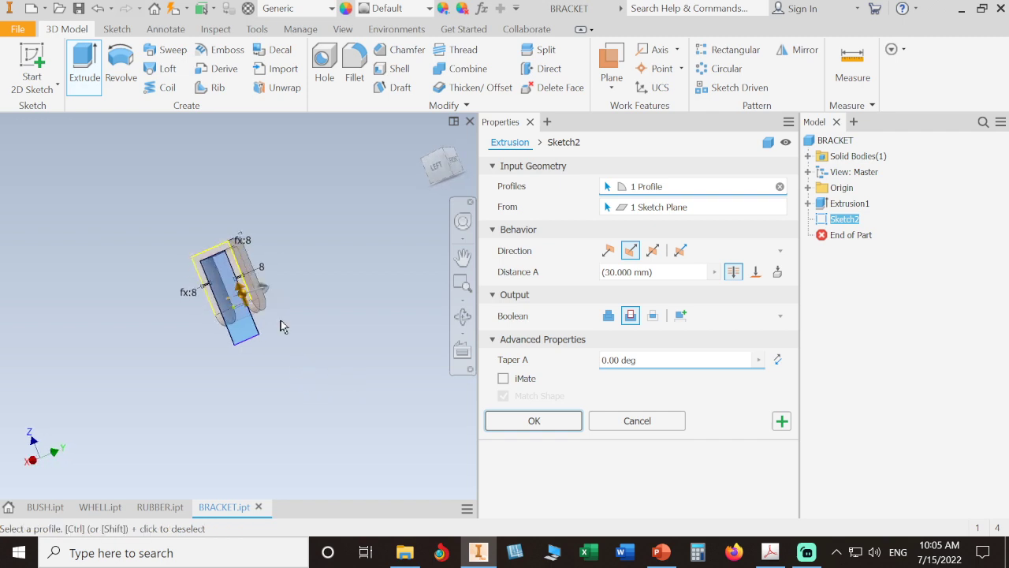
{"action": "scroll", "coordinate": [280, 324], "scroll_direction": "up", "scroll_amount": 4}
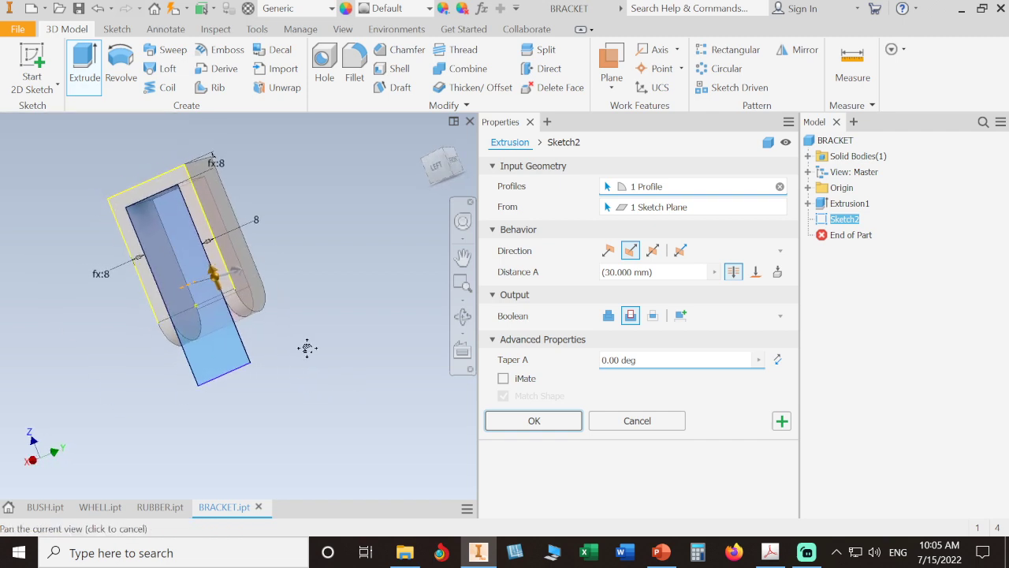
{"action": "left_click", "coordinate": [497, 421]}
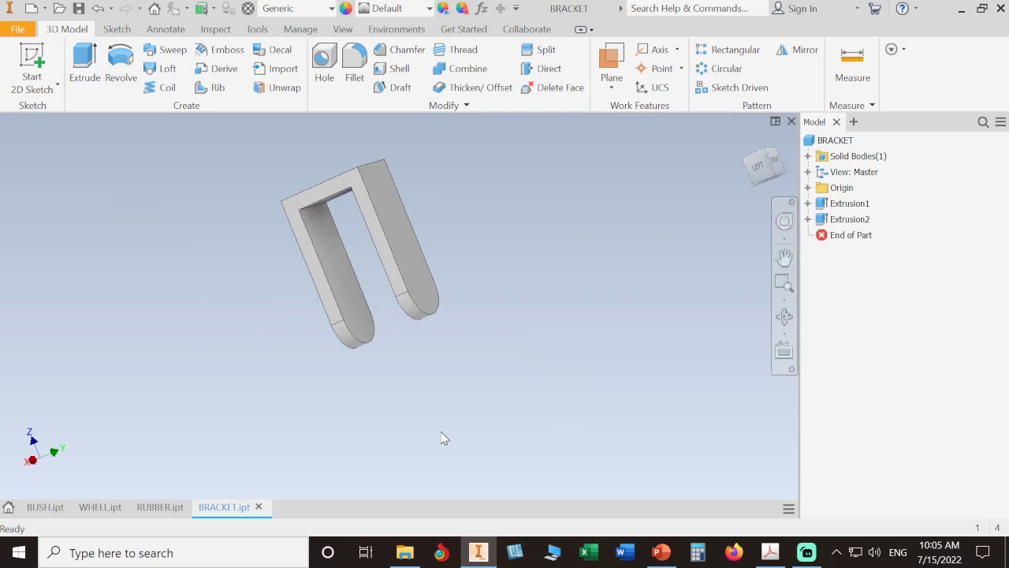
Save the bracket part with its fork cut
{"action": "mouse_move", "coordinate": [420, 422]}
{"action": "middle_mouse_down", "text": "shift"}
{"action": "mouse_move", "coordinate": [439, 408]}
{"action": "mouse_move", "coordinate": [520, 397]}
{"action": "mouse_move", "coordinate": [415, 405]}
{"action": "mouse_move", "coordinate": [399, 417]}
{"action": "mouse_move", "coordinate": [437, 415]}
{"action": "middle_mouse_up", "text": "shift"}
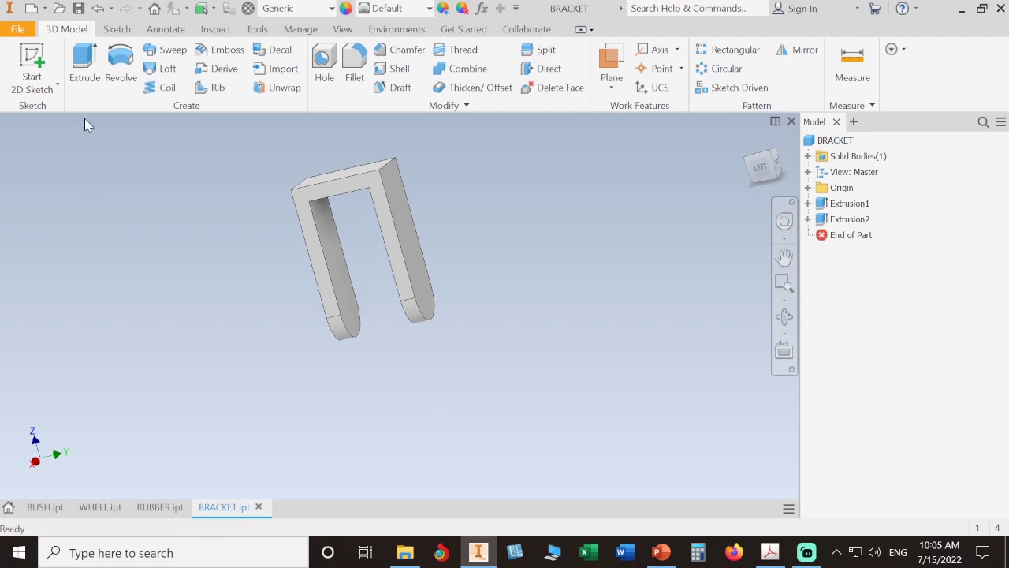
{"action": "left_click", "coordinate": [79, 10]}
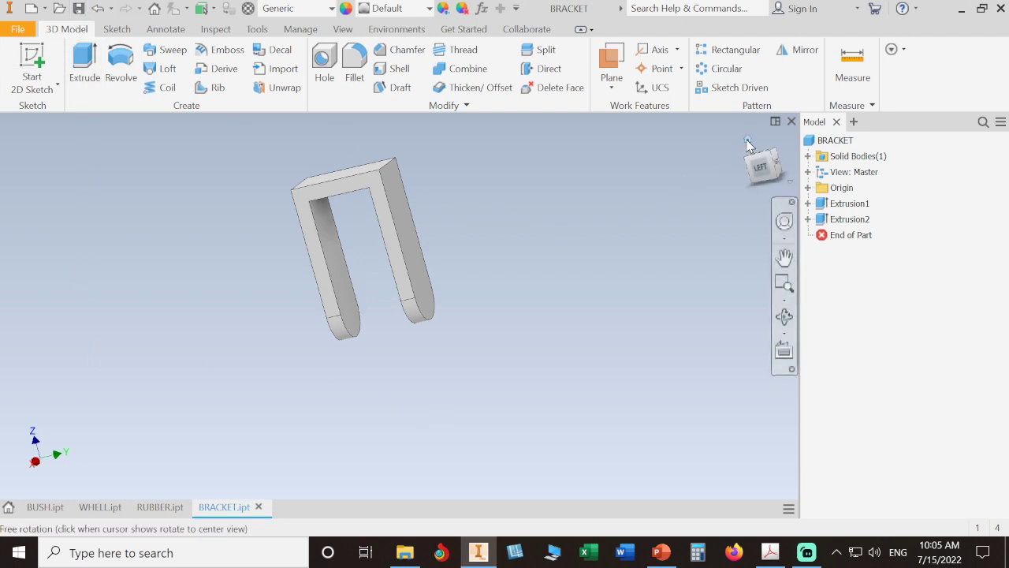
{"action": "left_click_drag", "start_coordinate": [751, 158], "coordinate": [662, 270]}
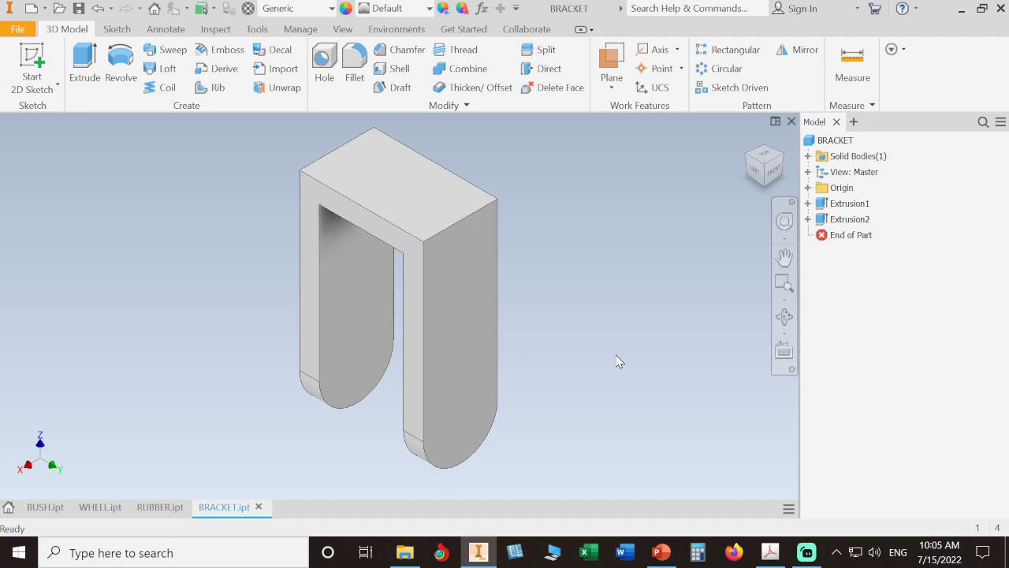
Edit Sketch2 under Extrusion2, set the d4 wall dimension to 6 mm, and finish the sketch
{"action": "left_click", "coordinate": [852, 222]}
{"action": "left_click", "coordinate": [849, 321]}
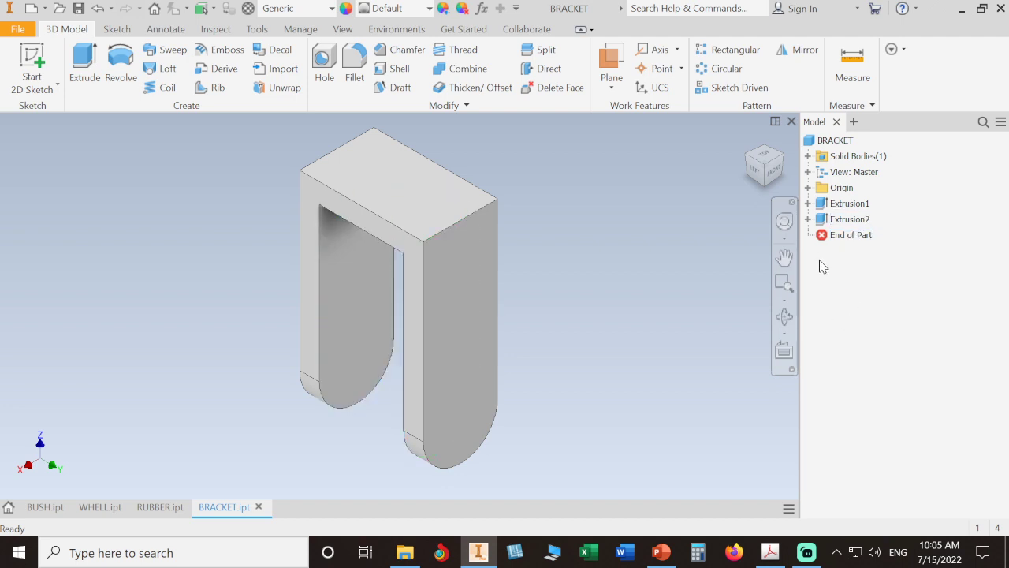
{"action": "left_click", "coordinate": [808, 220]}
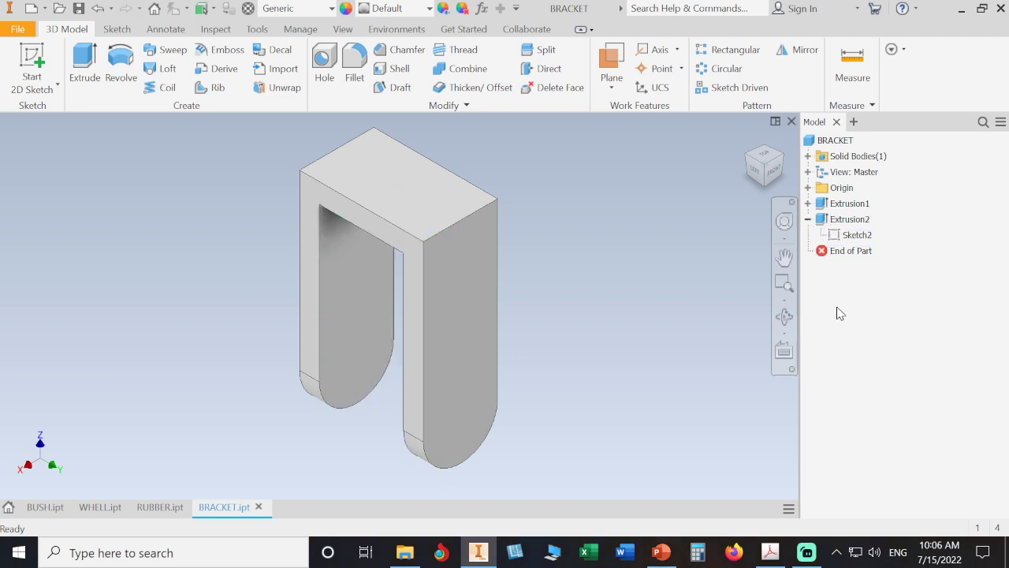
{"action": "double_click", "coordinate": [842, 236]}
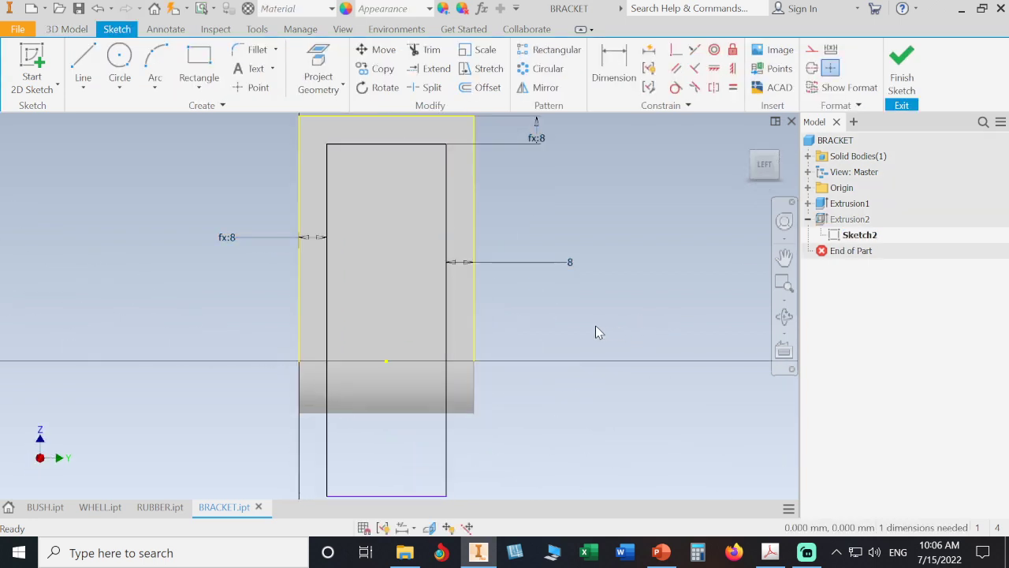
{"action": "double_click", "coordinate": [574, 265]}
{"action": "type", "text": "6"}
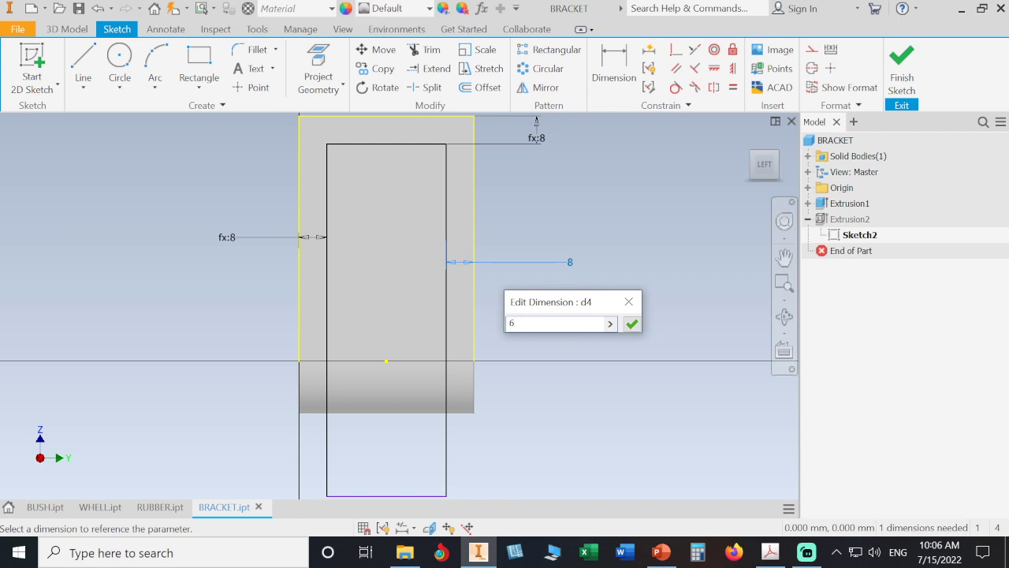
{"action": "key", "text": "Return"}
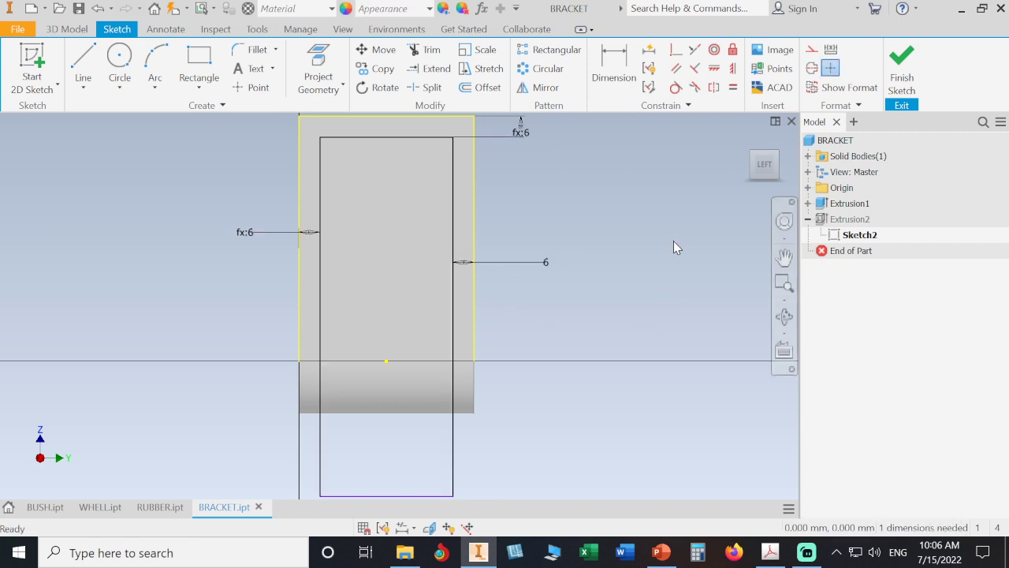
{"action": "middle_click_drag", "start_coordinate": [667, 238], "coordinate": [644, 301]}
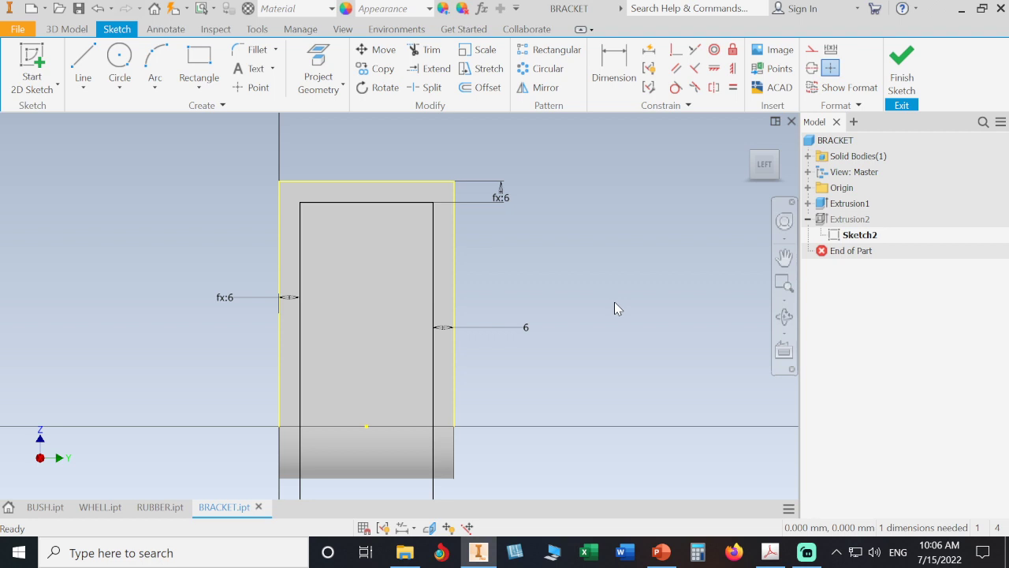
{"action": "left_click", "coordinate": [901, 70]}
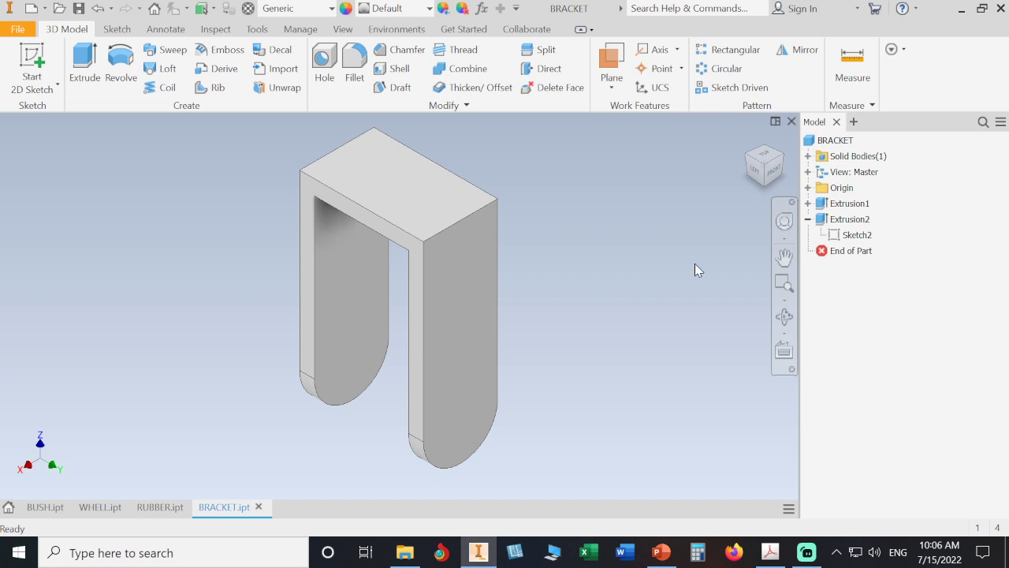
Reopen Sketch2, set the d4 wall dimension back to 8 mm, and finish the sketch
{"action": "double_click", "coordinate": [857, 235]}
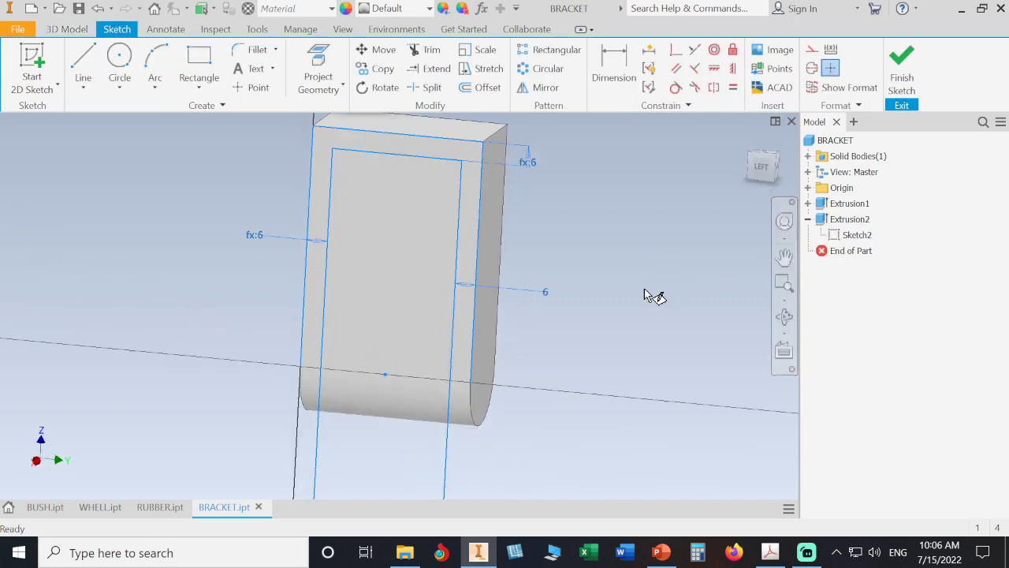
{"action": "double_click", "coordinate": [550, 264]}
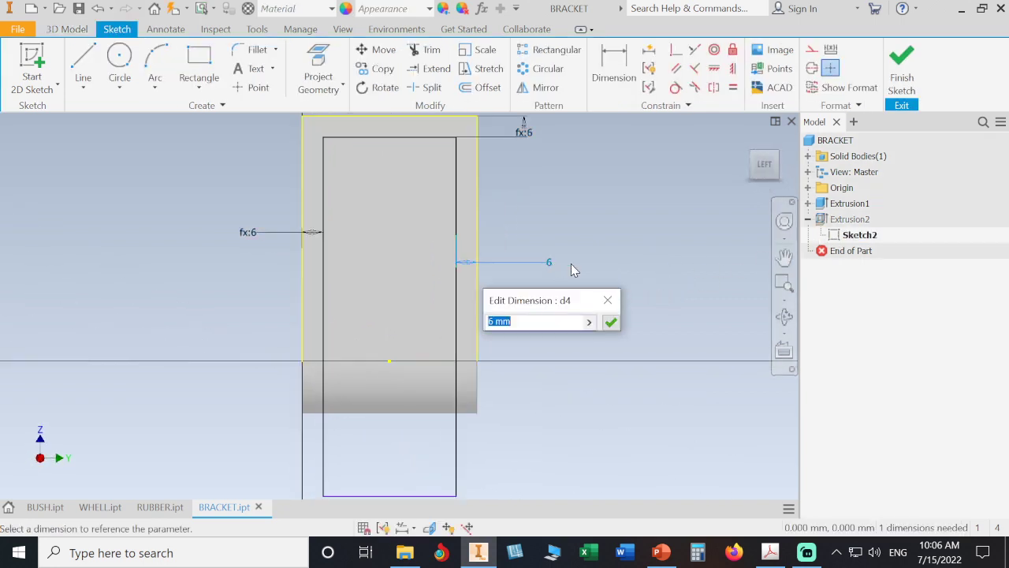
{"action": "type", "text": "8"}
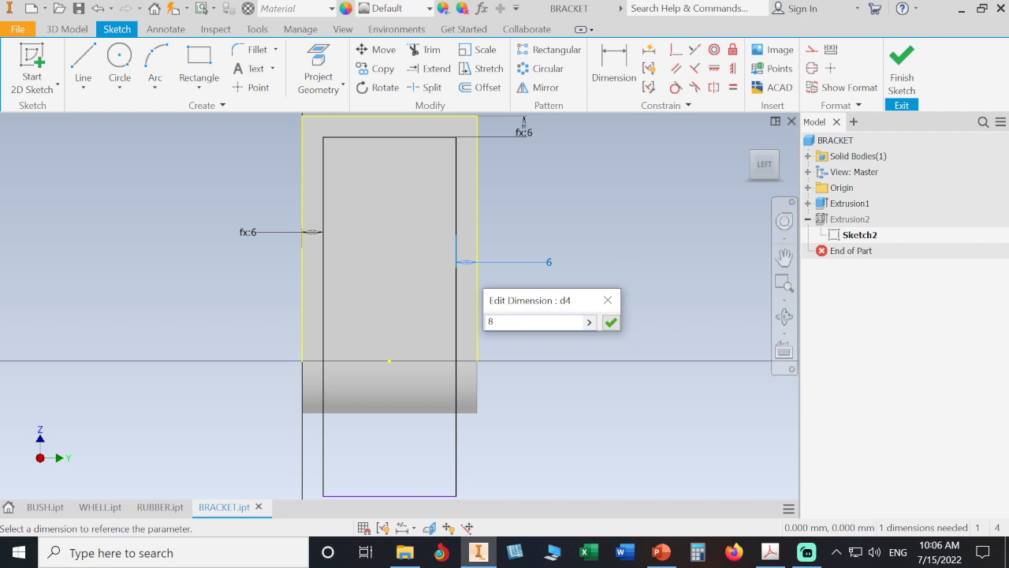
{"action": "key", "text": "Return"}
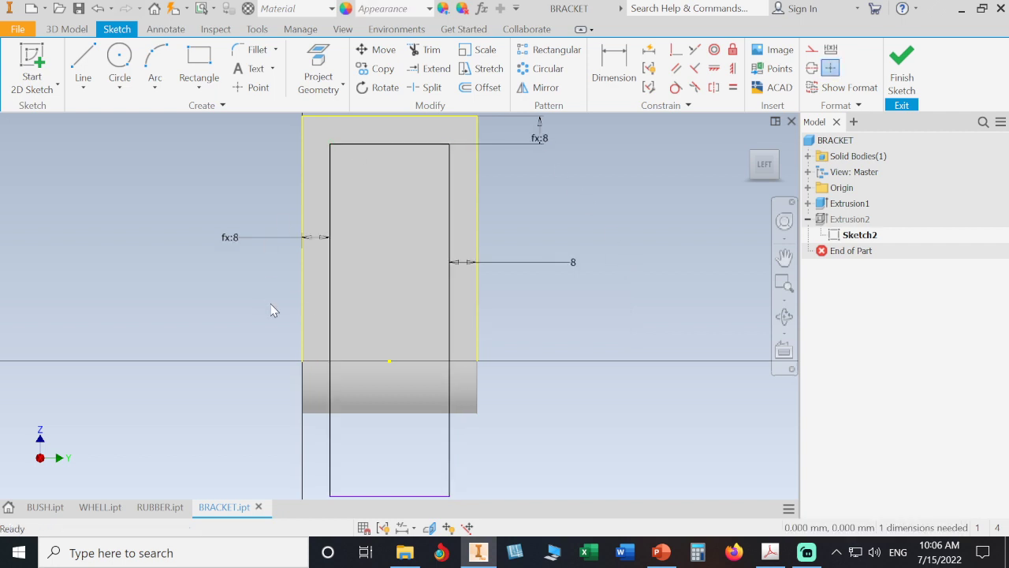
{"action": "left_click", "coordinate": [891, 85]}
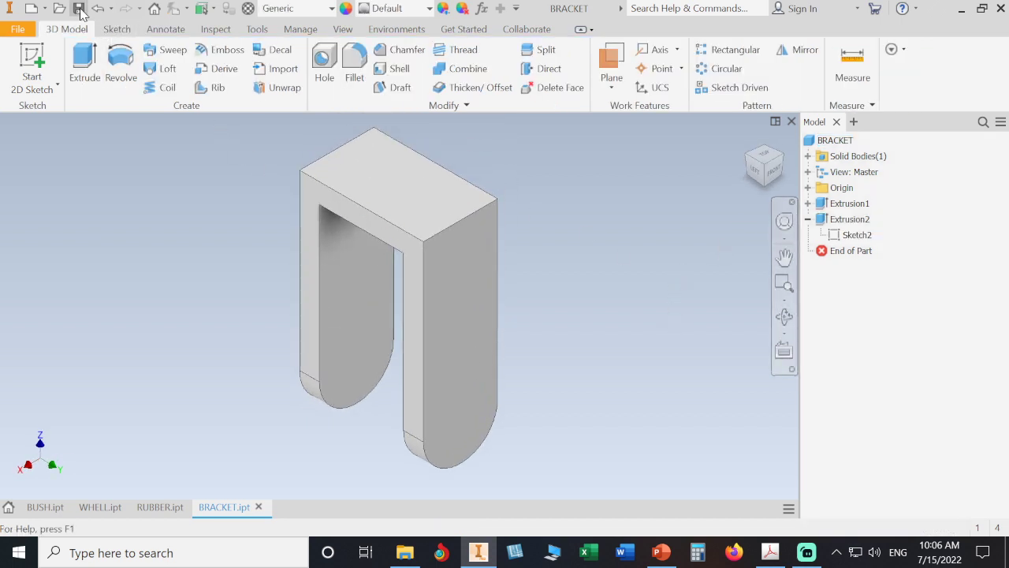
Start a sketch on the bracket's top face and draw a circle about 26.6 mm in diameter, centred on the face
{"action": "key", "text": "F2"}
{"action": "left_click_drag", "start_coordinate": [558, 199], "coordinate": [563, 240]}
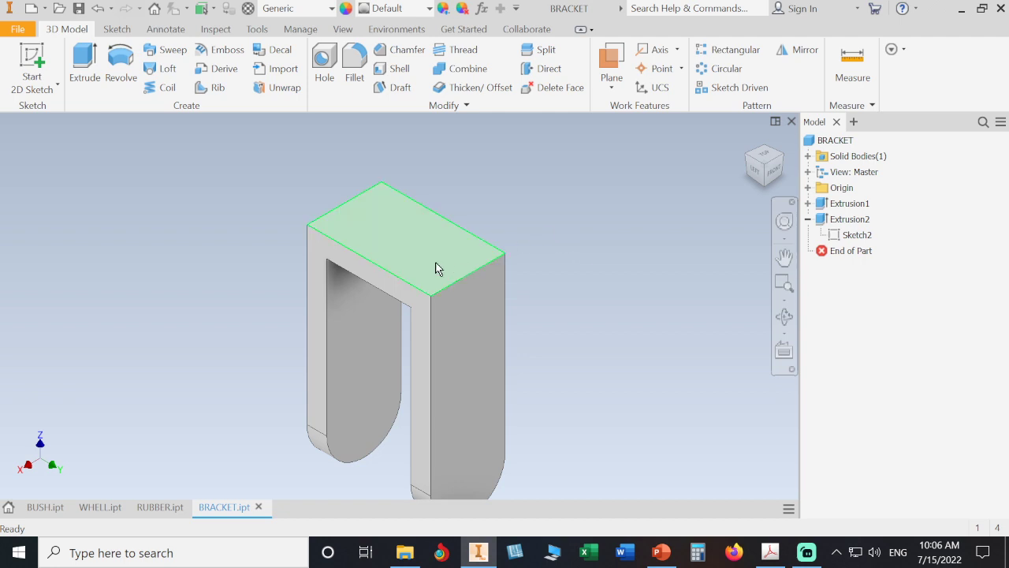
{"action": "key", "text": "s"}
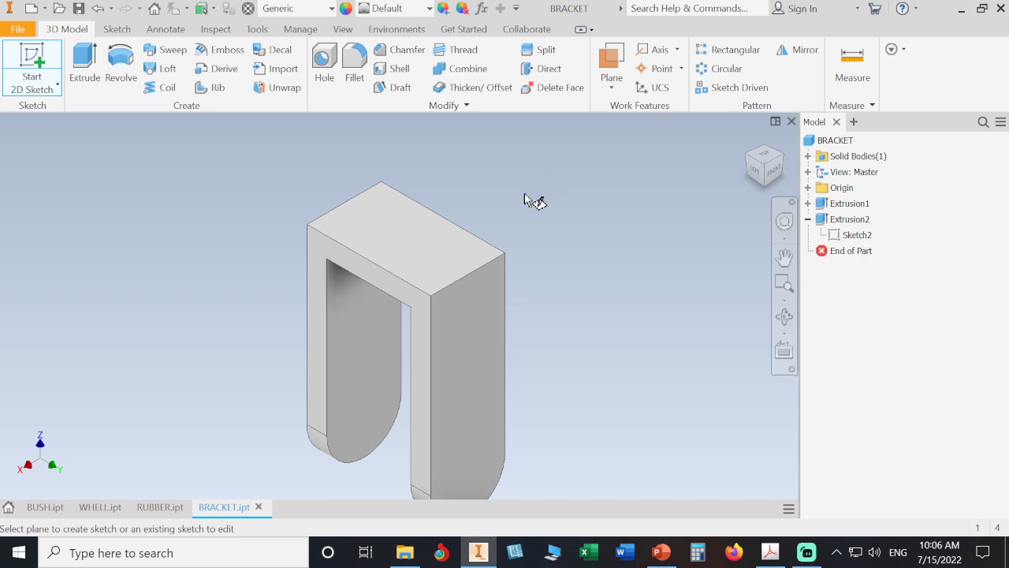
{"action": "left_click", "coordinate": [462, 264]}
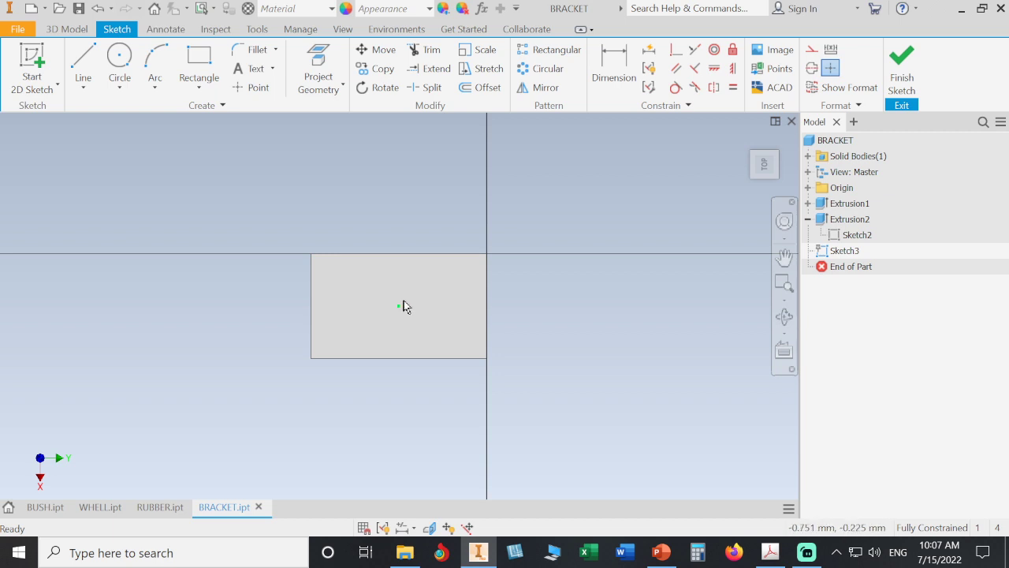
{"action": "left_click", "coordinate": [120, 59]}
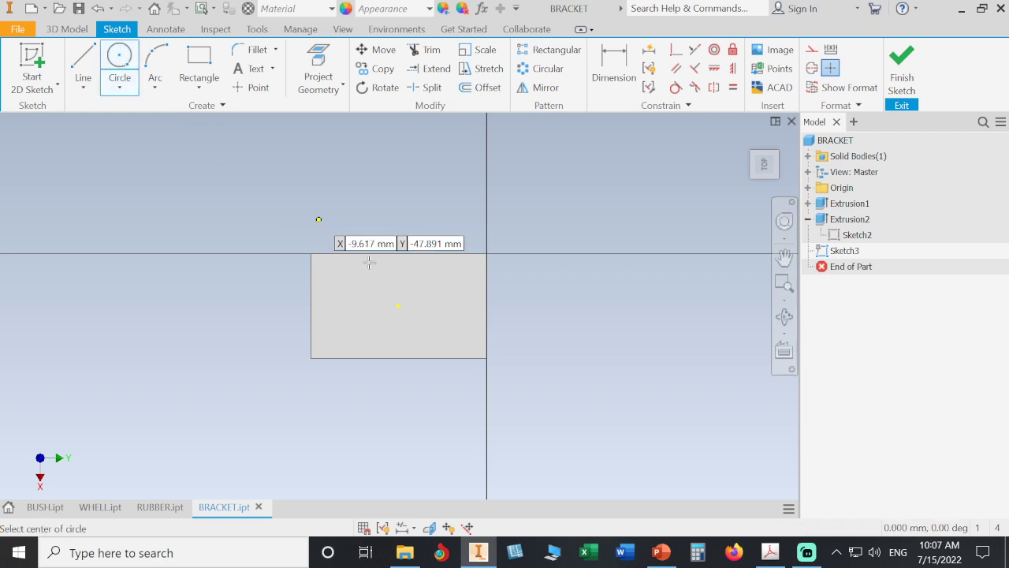
{"action": "left_click", "coordinate": [398, 306]}
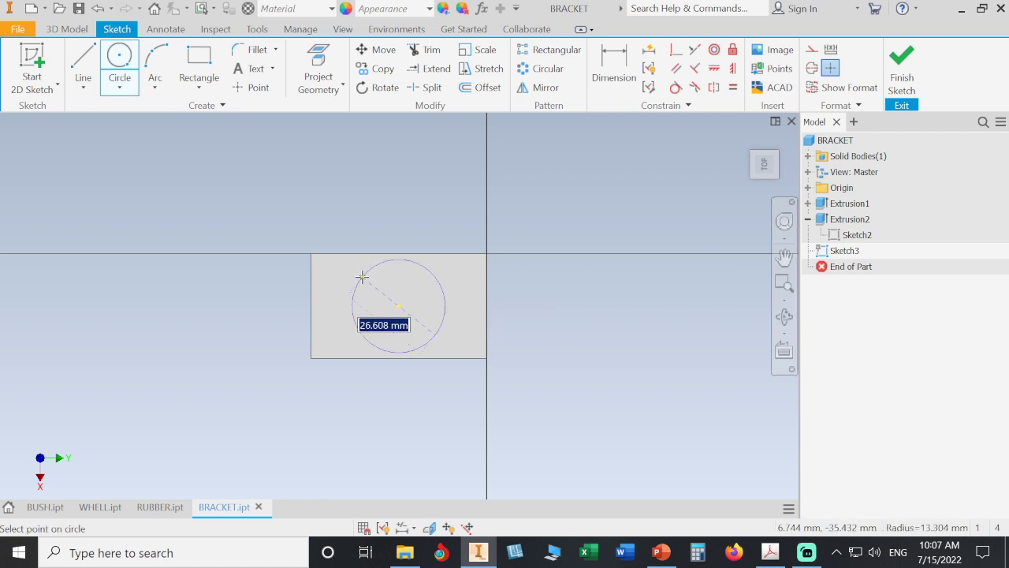
{"action": "left_click", "coordinate": [362, 276]}
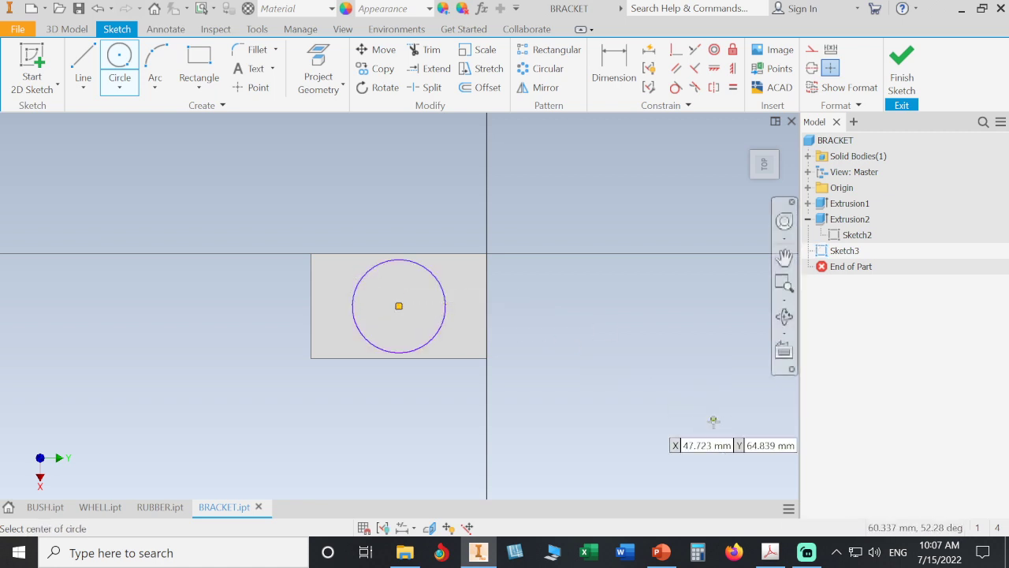
Check the stem's size in the exercise-book PDF in Acrobat, return to Inventor, and dimension the circle's diameter as 22 mm, finishing the sketch
{"action": "left_click", "coordinate": [770, 552]}
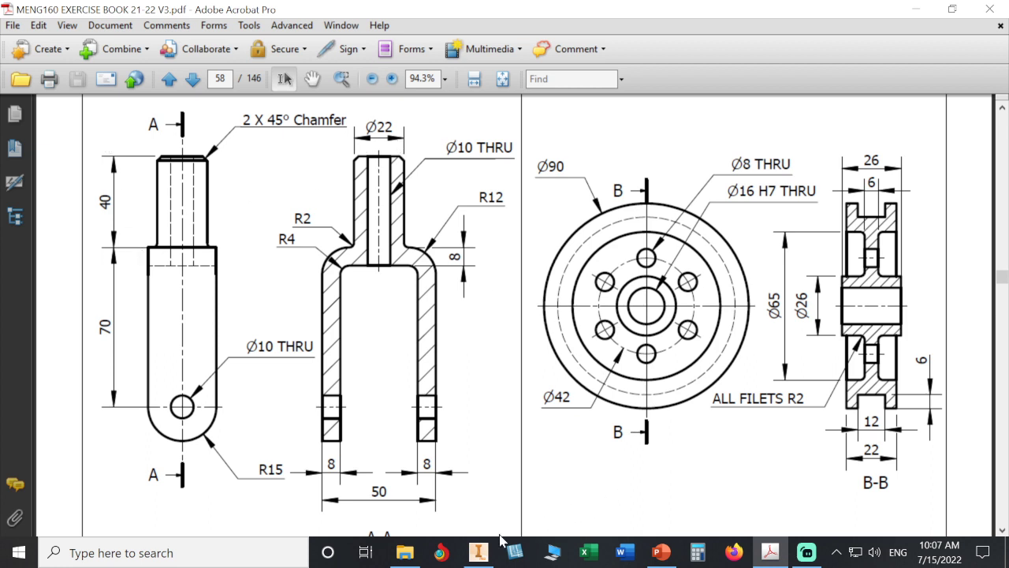
{"action": "left_click", "coordinate": [478, 552]}
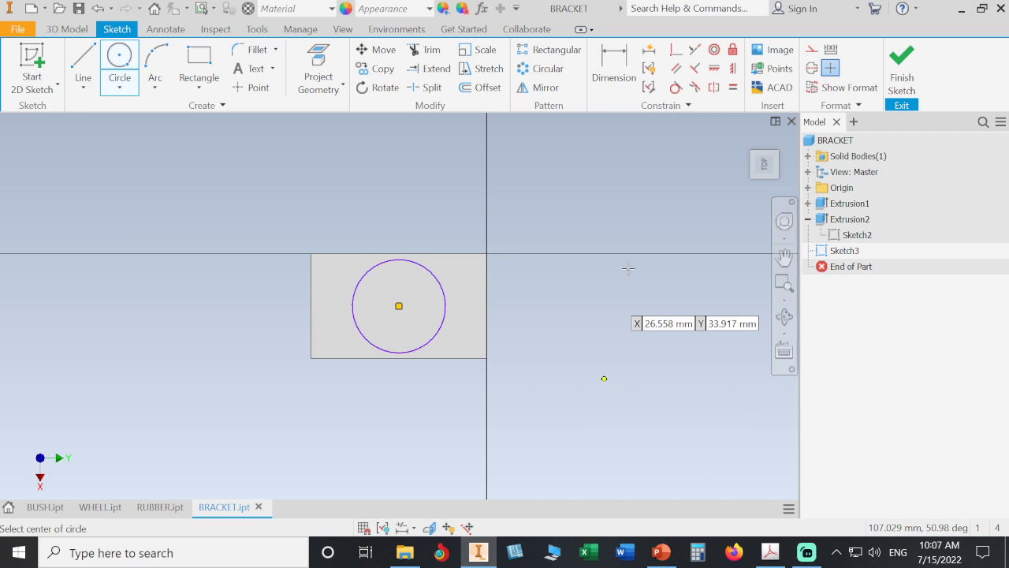
{"action": "left_click", "coordinate": [614, 65]}
{"action": "left_click", "coordinate": [444, 296]}
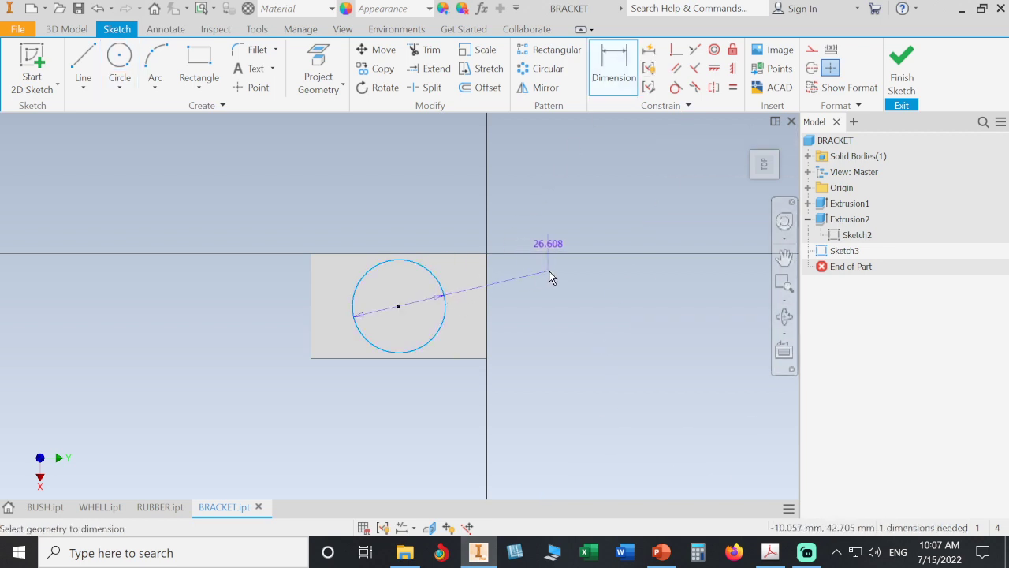
{"action": "left_click", "coordinate": [548, 271]}
{"action": "type", "text": "22"}
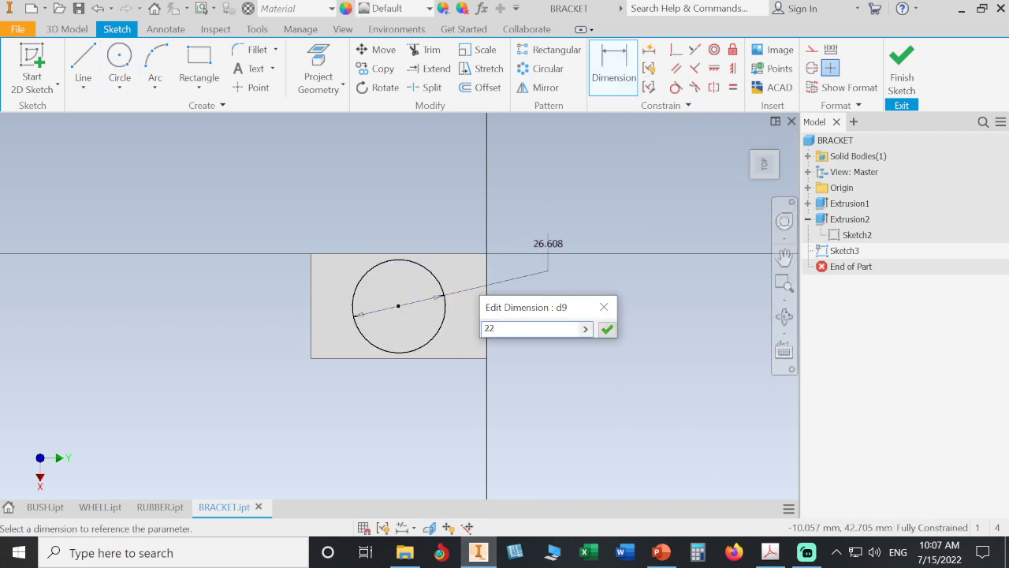
{"action": "key", "text": "Return"}
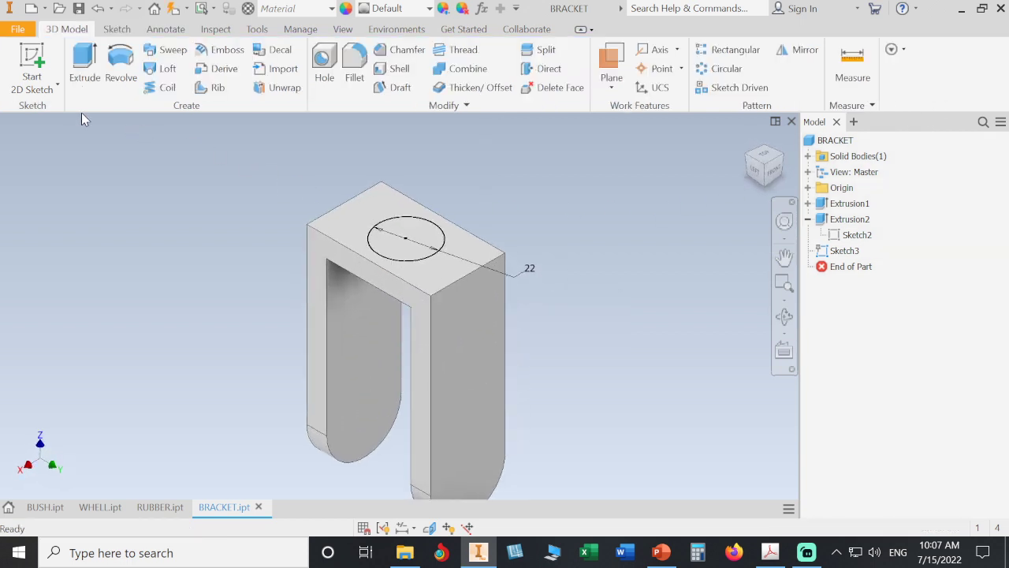
Extrude the circle 40 mm upward from the top face, joined to the bracket, as its stem
{"action": "left_click", "coordinate": [84, 67]}
{"action": "type", "text": "40"}
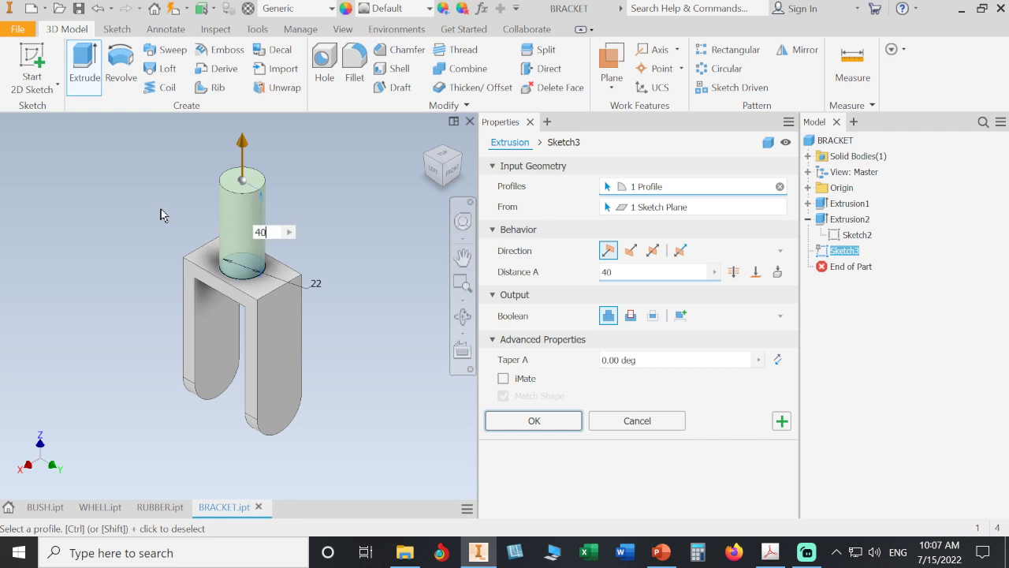
{"action": "key", "text": "Return"}
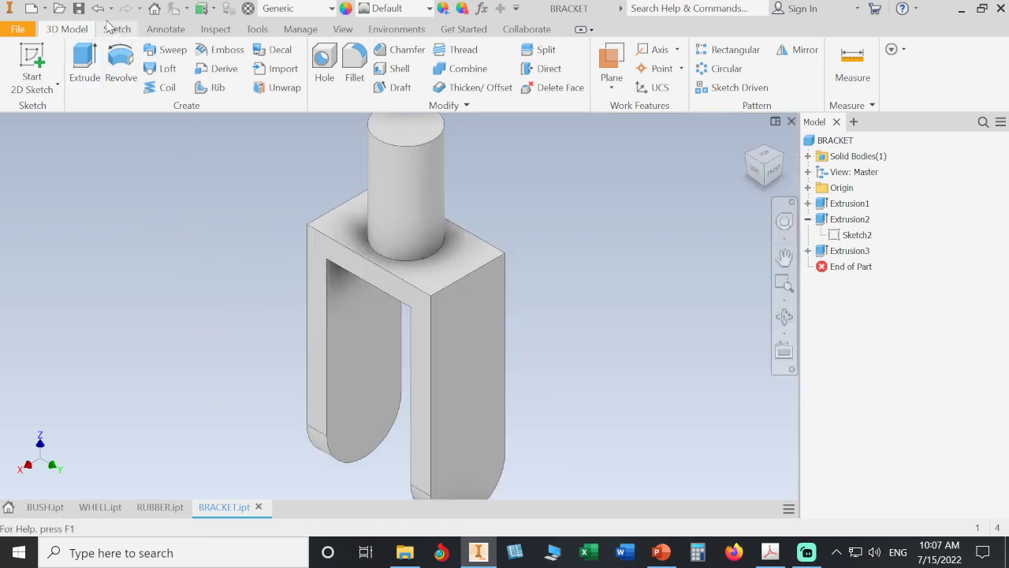
Save the part, then cut a 10 mm diameter through-all hole down the stem, concentric with its circular top face
{"action": "left_click", "coordinate": [78, 8]}
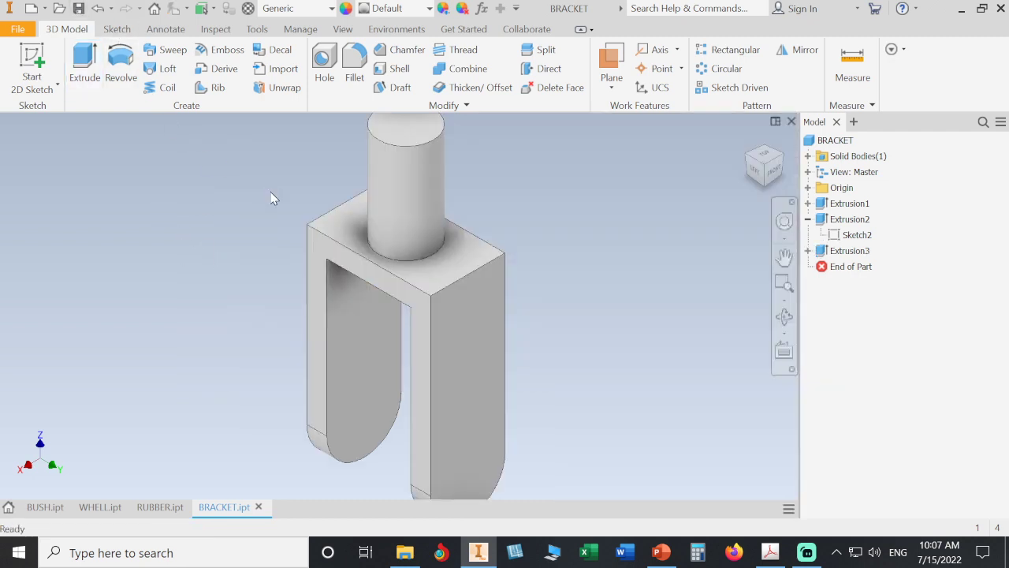
{"action": "scroll", "coordinate": [482, 220], "scroll_direction": "down", "scroll_amount": 2}
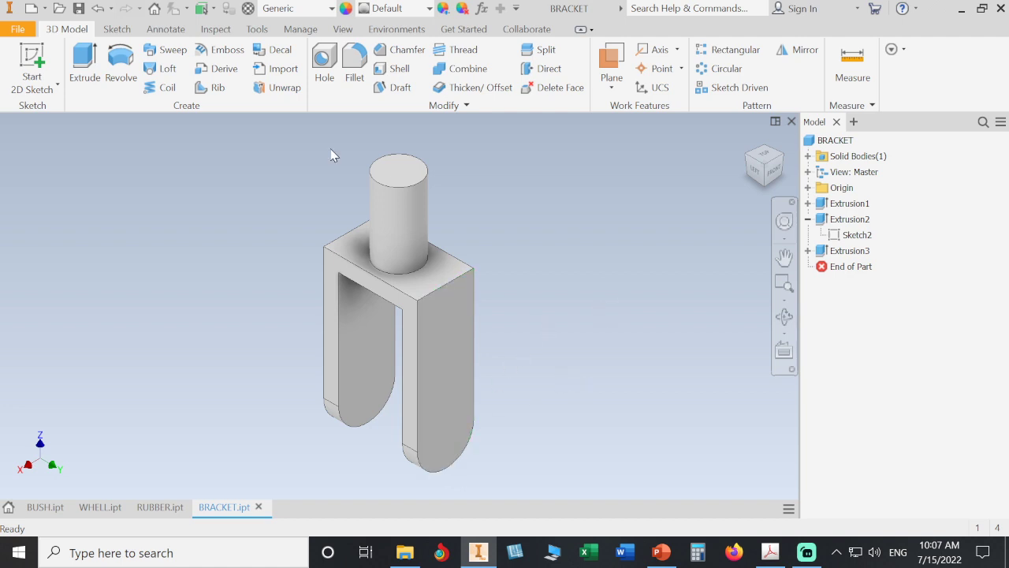
{"action": "left_click", "coordinate": [324, 67]}
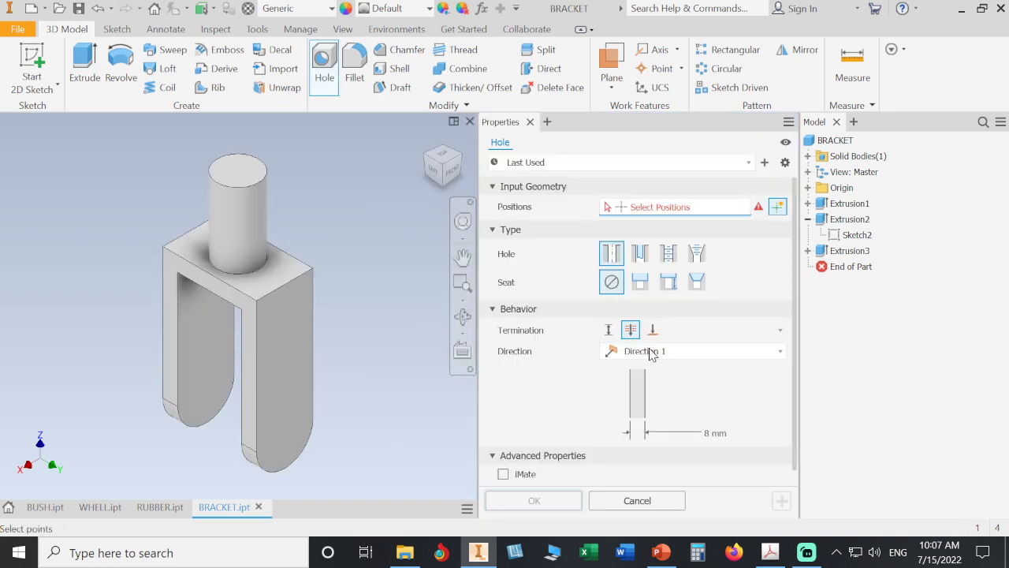
{"action": "left_click", "coordinate": [707, 433]}
{"action": "type", "text": "10"}
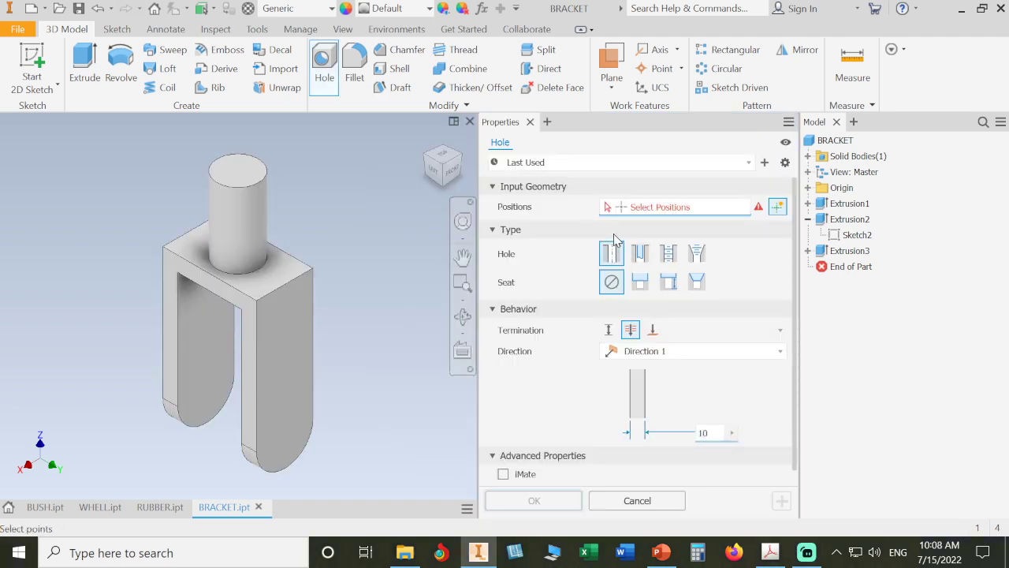
{"action": "left_click", "coordinate": [240, 172]}
{"action": "left_click", "coordinate": [249, 204]}
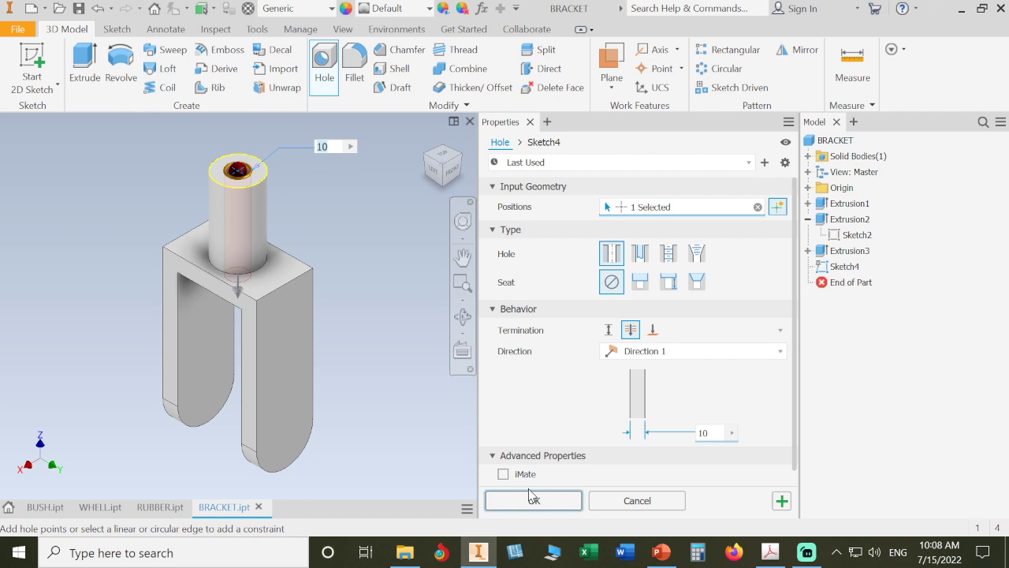
{"action": "left_click", "coordinate": [781, 501]}
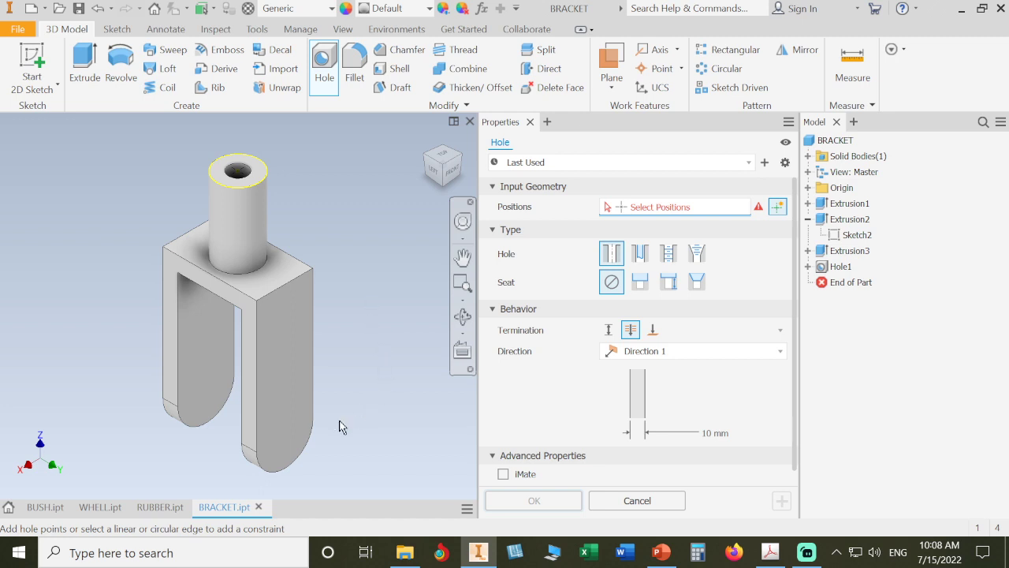
Cut a 10 mm diameter through-all hole across both fork legs, concentric with the rounded leg end
{"action": "left_click", "coordinate": [285, 438]}
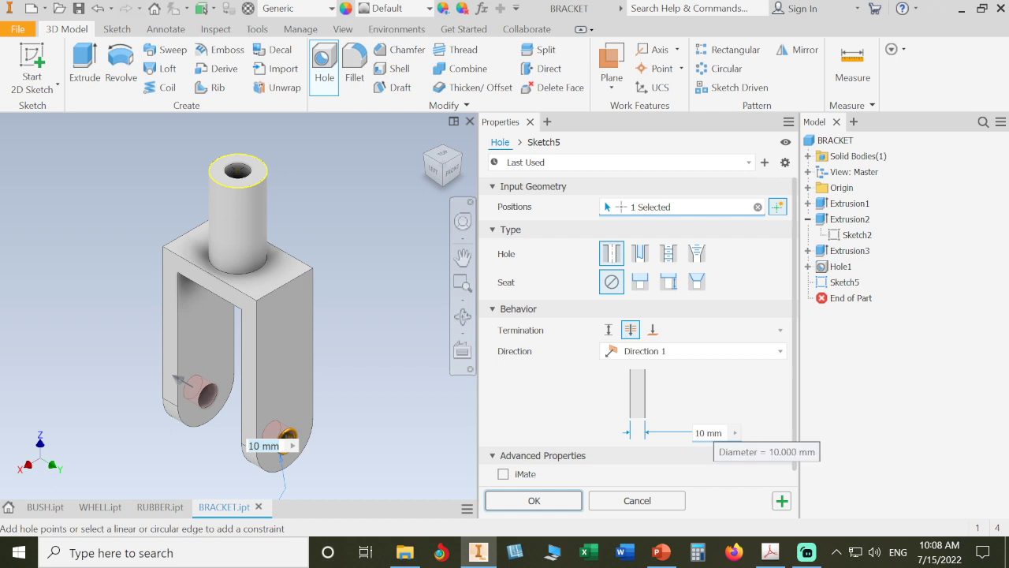
{"action": "left_click", "coordinate": [277, 480]}
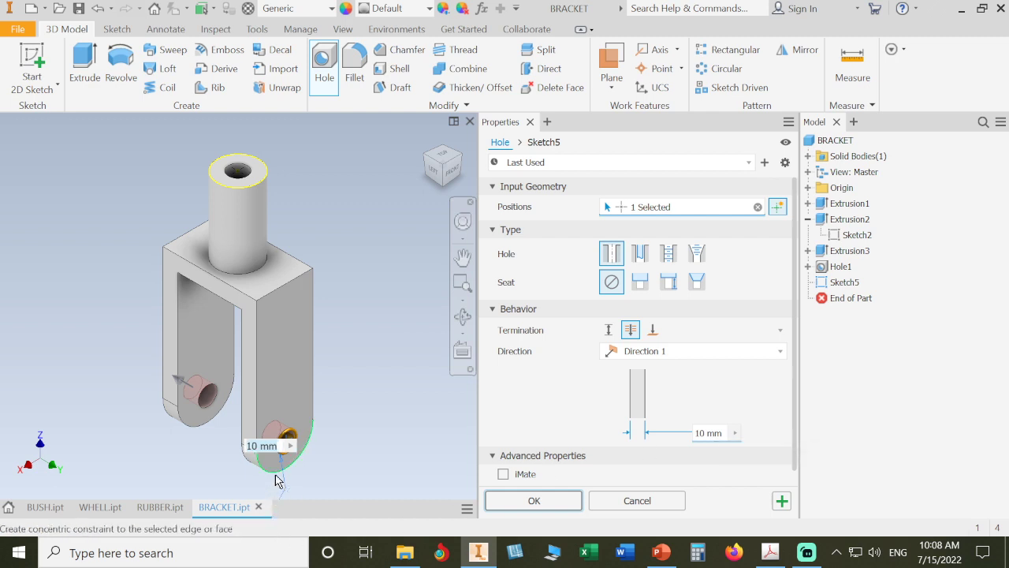
{"action": "left_click", "coordinate": [534, 500]}
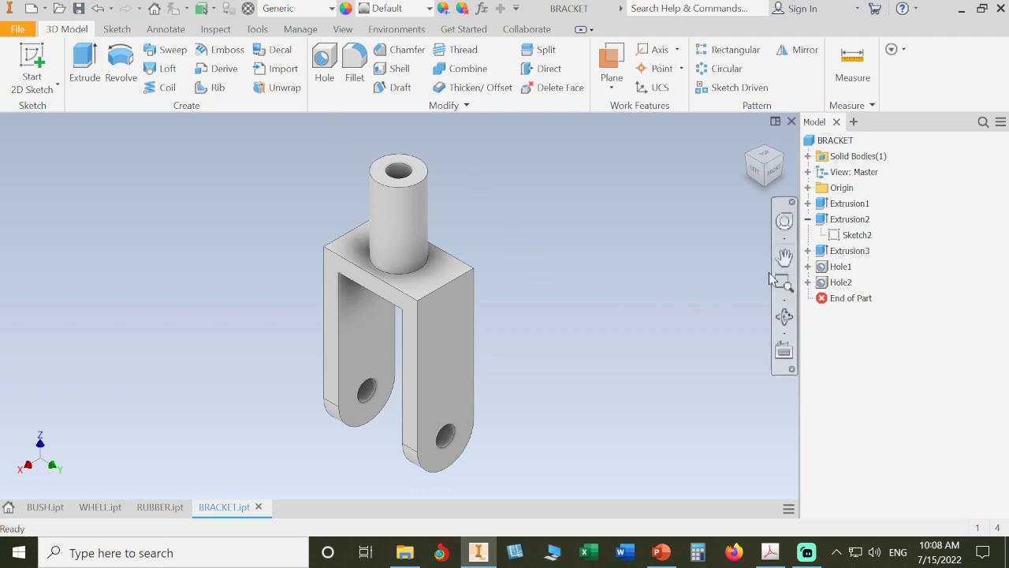
{"action": "left_click", "coordinate": [824, 268]}
{"action": "left_click", "coordinate": [824, 283]}
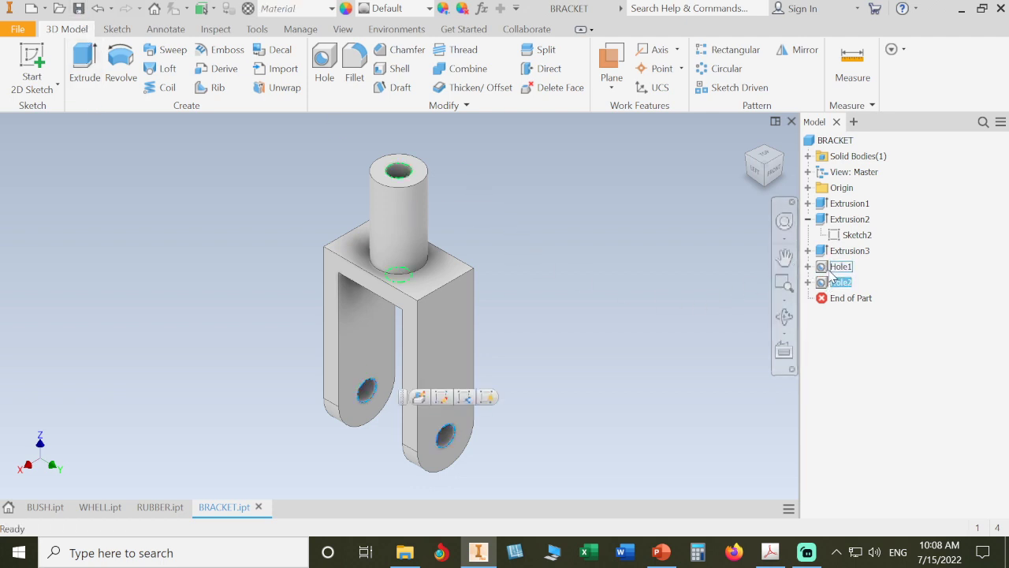
{"action": "left_click", "coordinate": [824, 268]}
{"action": "left_click", "coordinate": [822, 283]}
{"action": "left_click", "coordinate": [707, 295]}
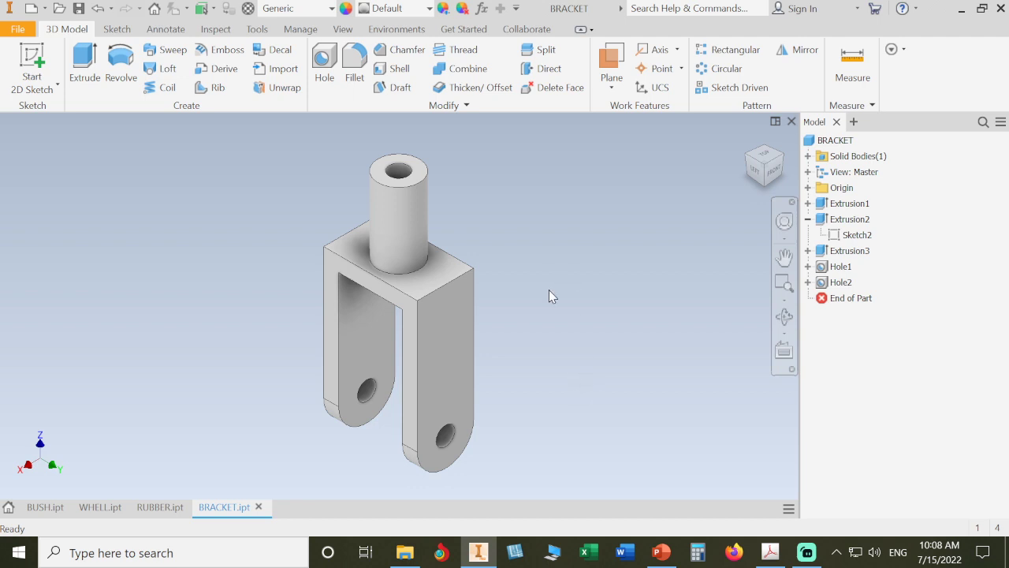
Check the fillet radii in the exercise-book PDF in Acrobat, return to Inventor, and fillet the stem's base edge with a 2 mm radius
{"action": "left_click", "coordinate": [354, 62]}
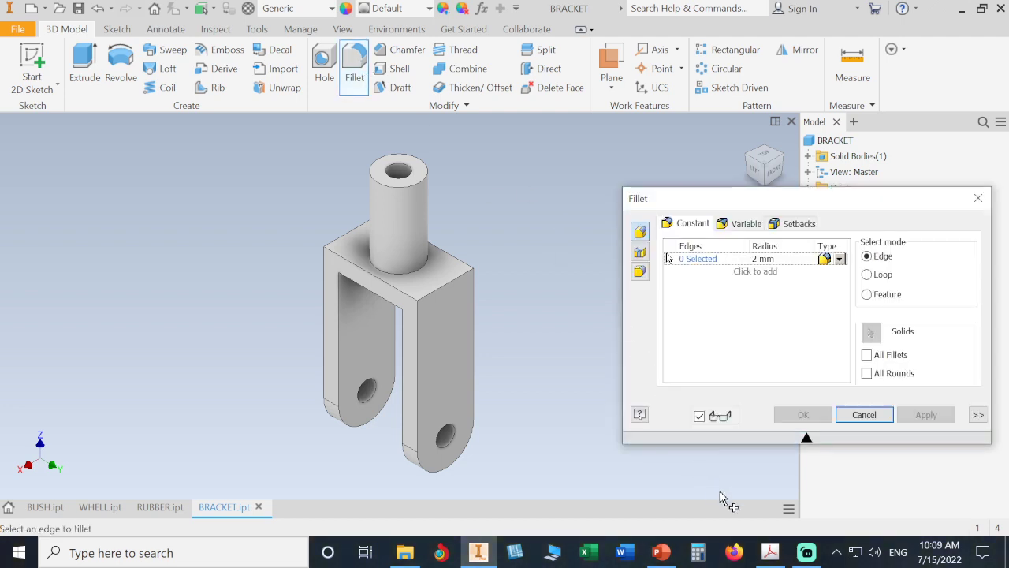
{"action": "left_click", "coordinate": [770, 553]}
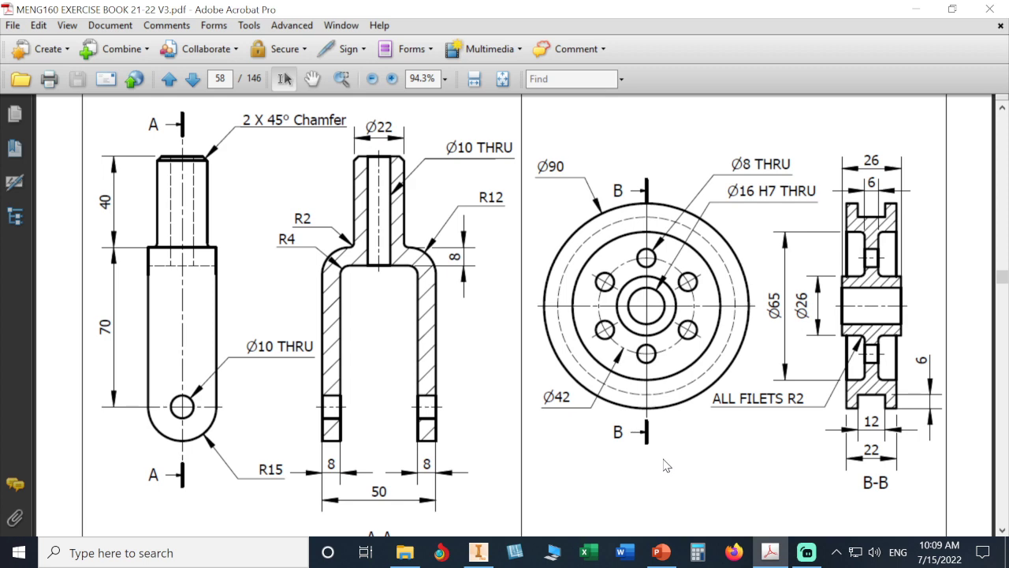
{"action": "left_click", "coordinate": [478, 552]}
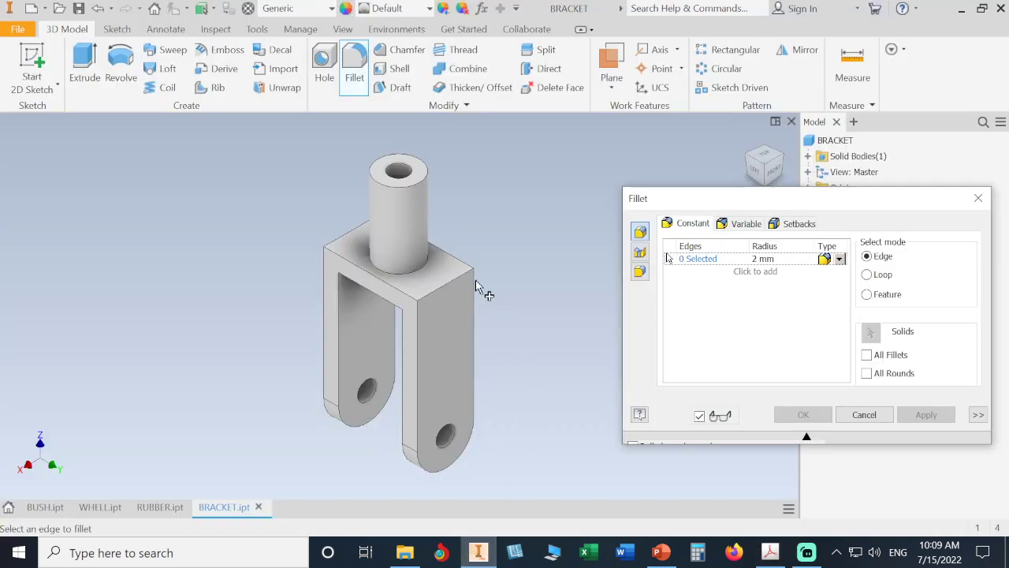
{"action": "left_click", "coordinate": [421, 270]}
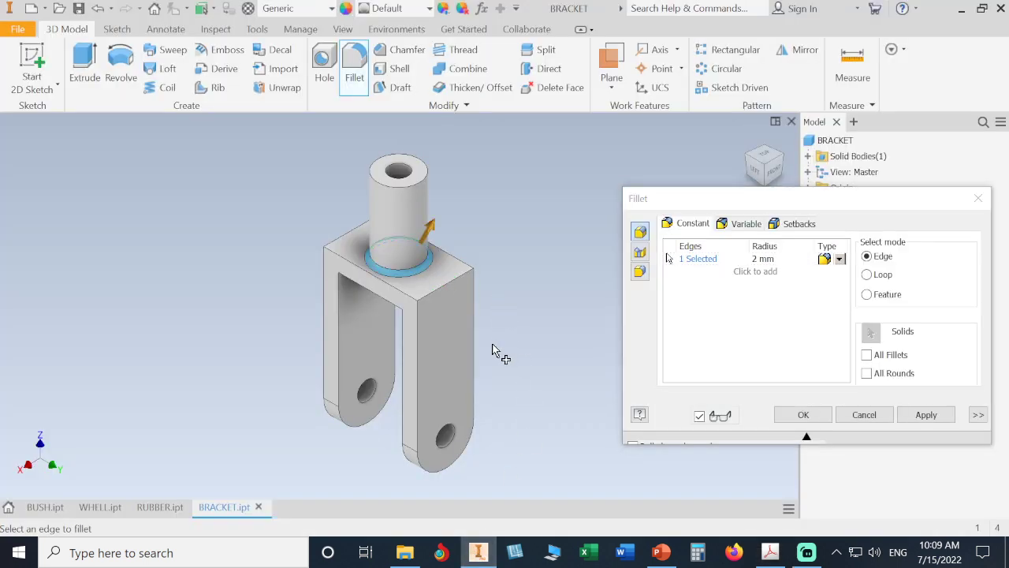
{"action": "left_click", "coordinate": [936, 417]}
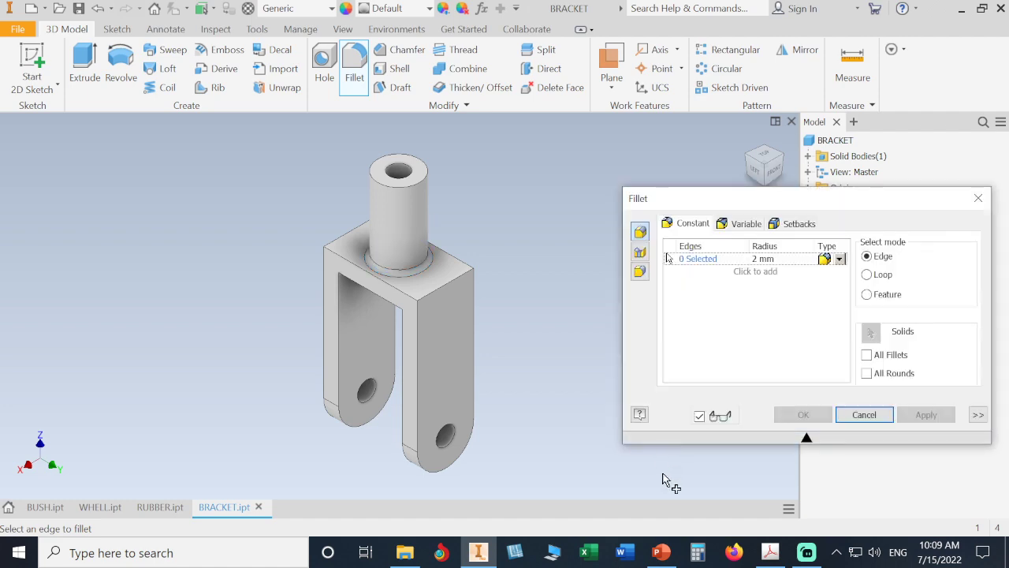
Check the outer corner radius in the Acrobat drawing, return to Inventor, and fillet the fork's two outer top edges at 12 mm
{"action": "left_click", "coordinate": [770, 552]}
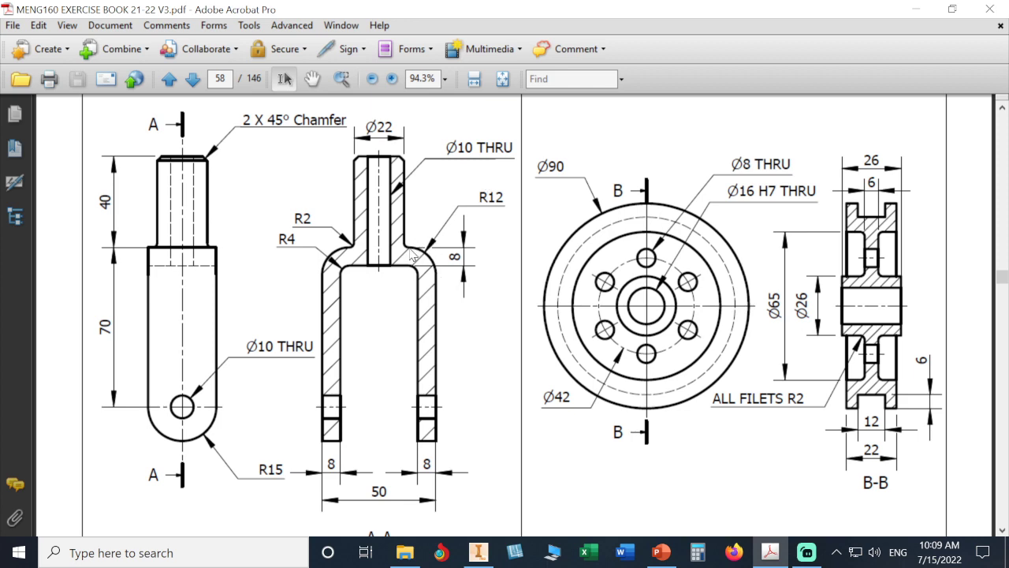
{"action": "left_click", "coordinate": [478, 552]}
{"action": "left_click", "coordinate": [776, 259]}
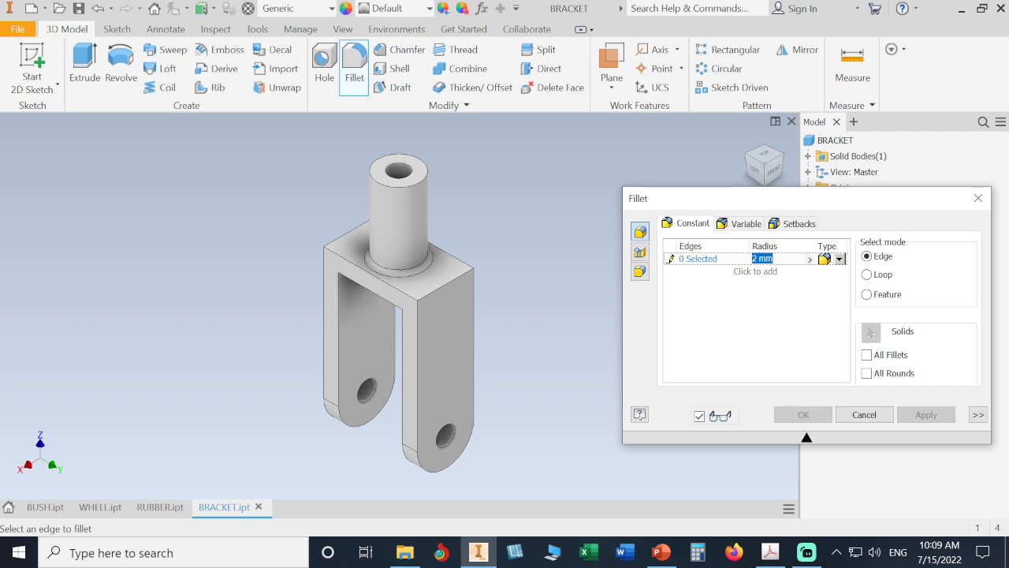
{"action": "type", "text": "12"}
{"action": "key", "text": "Return"}
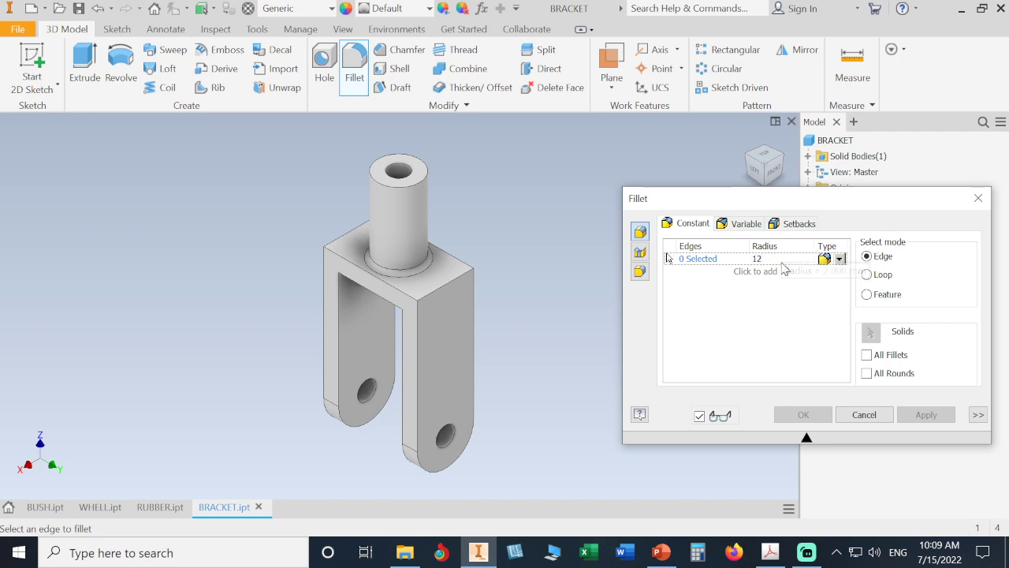
{"action": "left_click", "coordinate": [466, 279]}
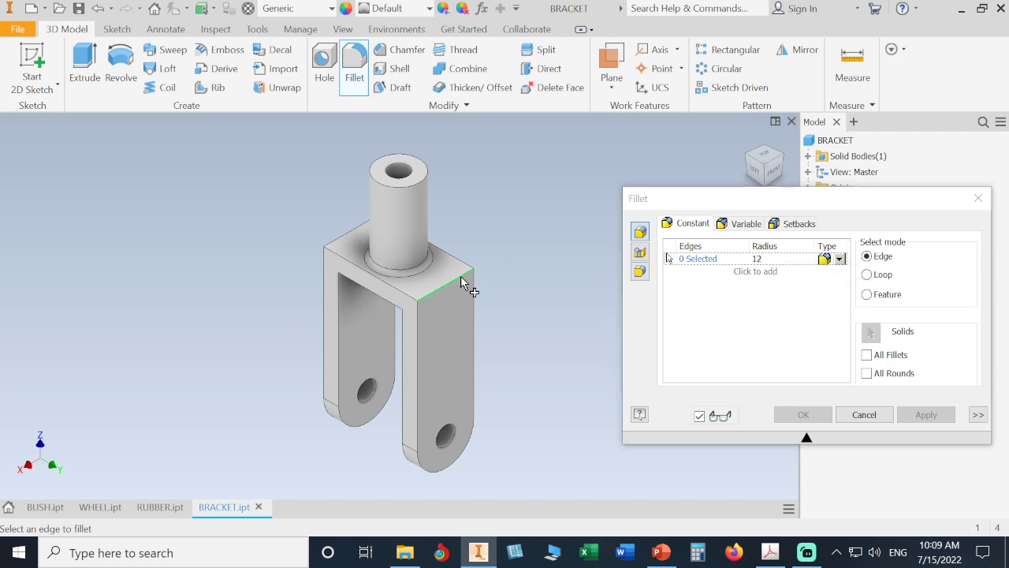
{"action": "left_click", "coordinate": [353, 235]}
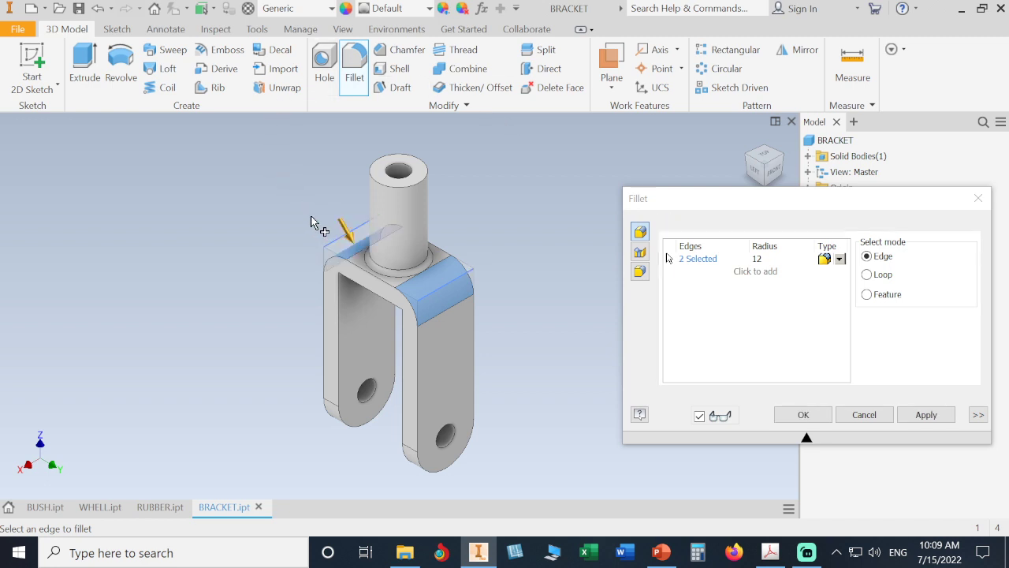
{"action": "left_click", "coordinate": [927, 415]}
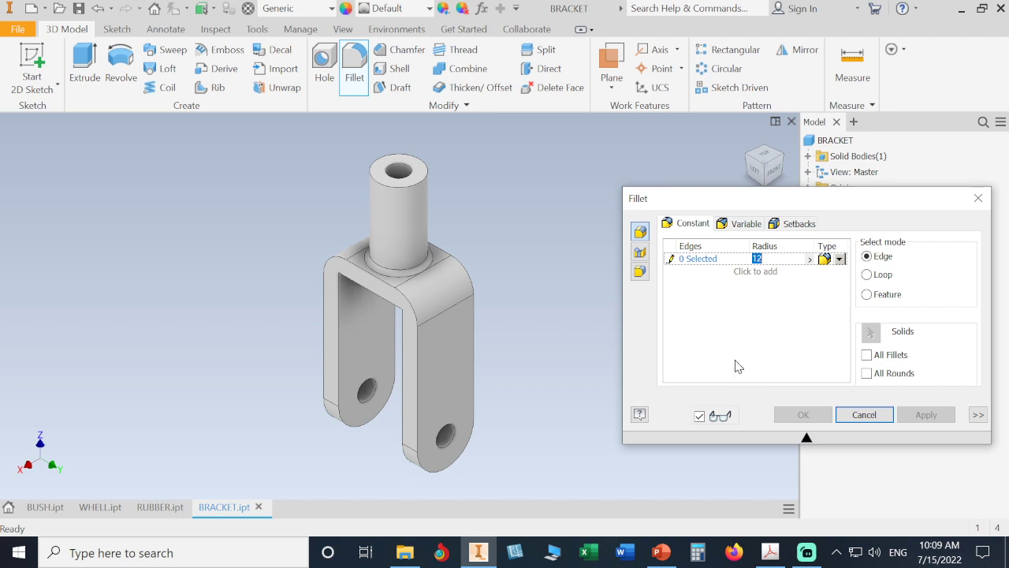
Set the fillet radius to 4 mm, recheck the drawing in Acrobat, return to Inventor, and fillet the fork's two inner corner edges
{"action": "type", "text": "4"}
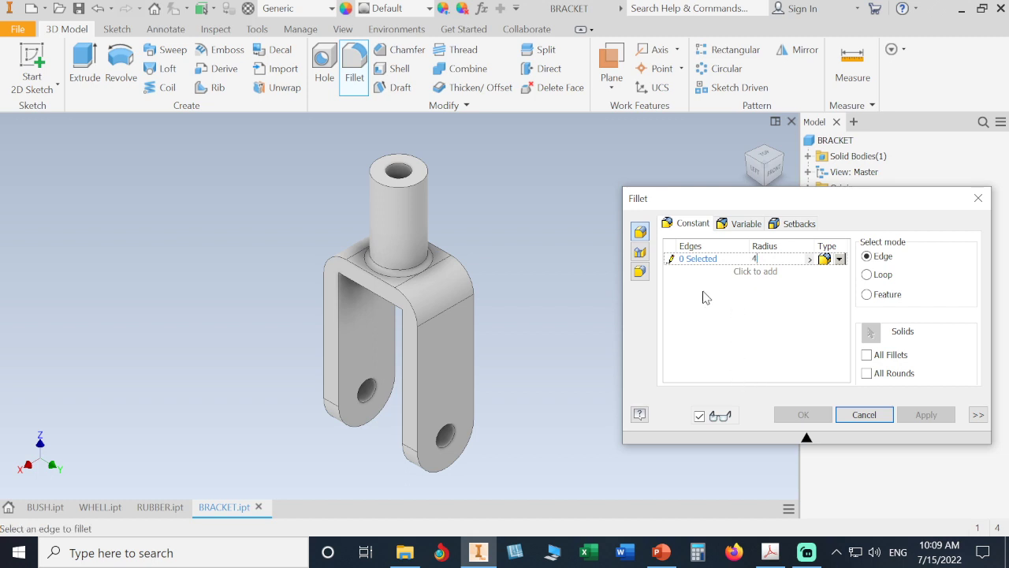
{"action": "left_click", "coordinate": [770, 552]}
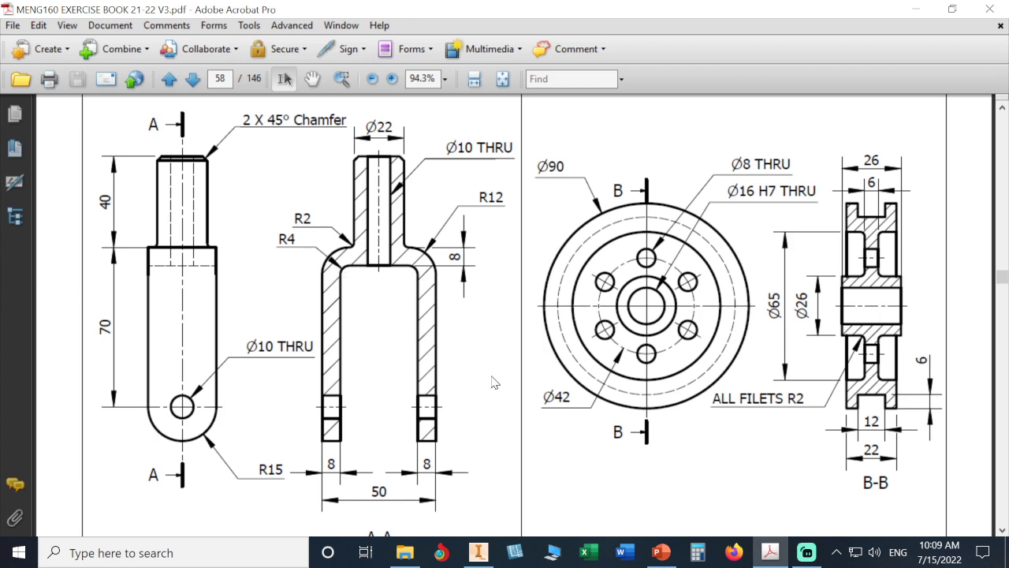
{"action": "left_click", "coordinate": [478, 552]}
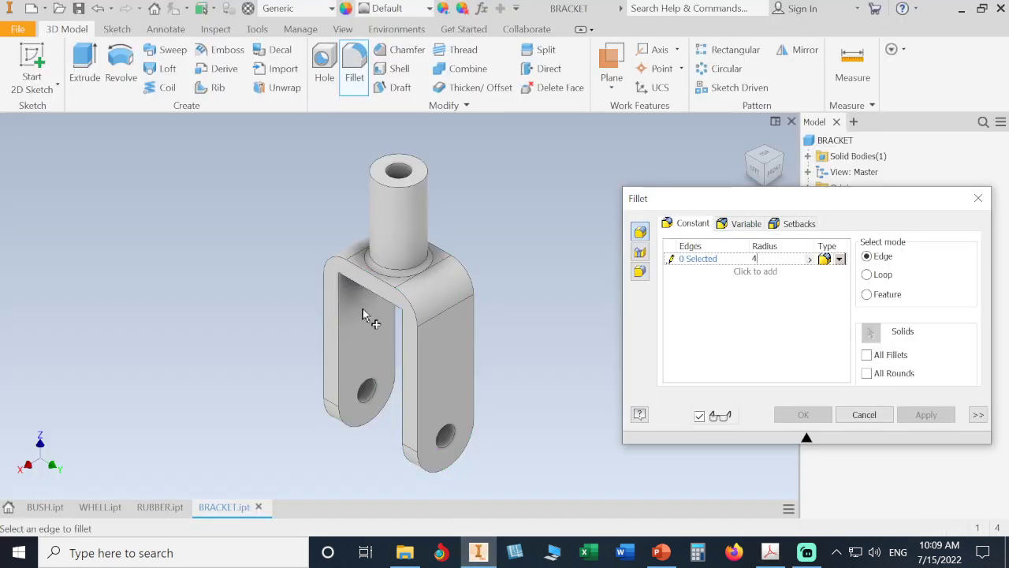
{"action": "left_click_drag", "start_coordinate": [739, 204], "coordinate": [774, 424]}
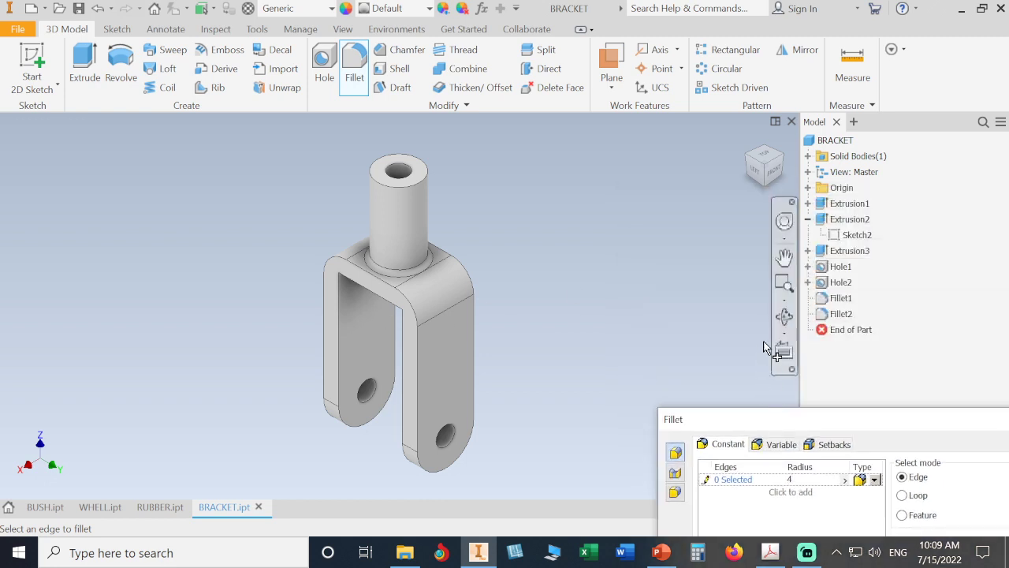
{"action": "left_click", "coordinate": [785, 318]}
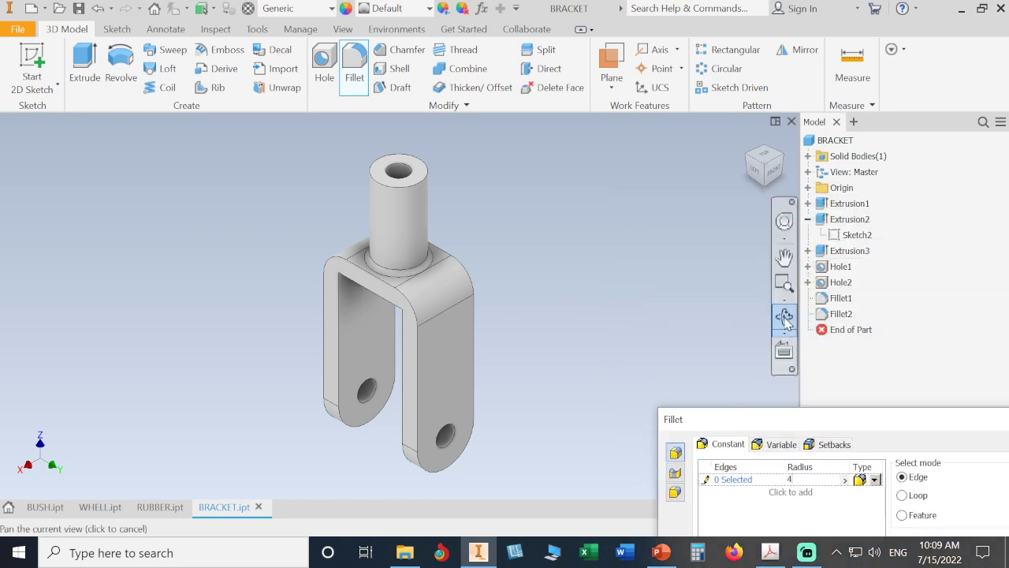
{"action": "left_click", "coordinate": [785, 317]}
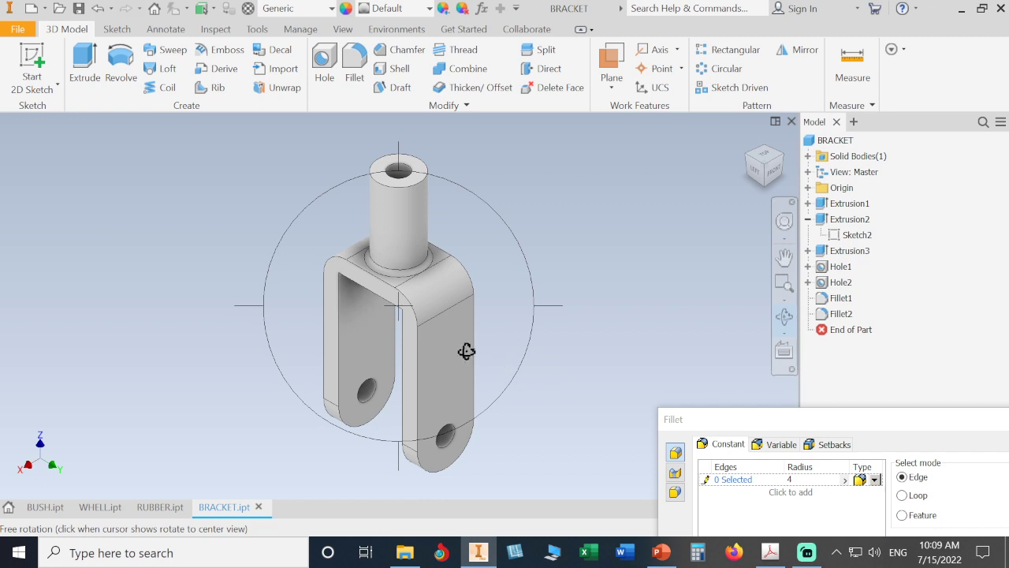
{"action": "left_click_drag", "start_coordinate": [466, 349], "coordinate": [464, 312]}
{"action": "right_click_drag", "start_coordinate": [554, 228], "coordinate": [610, 225]}
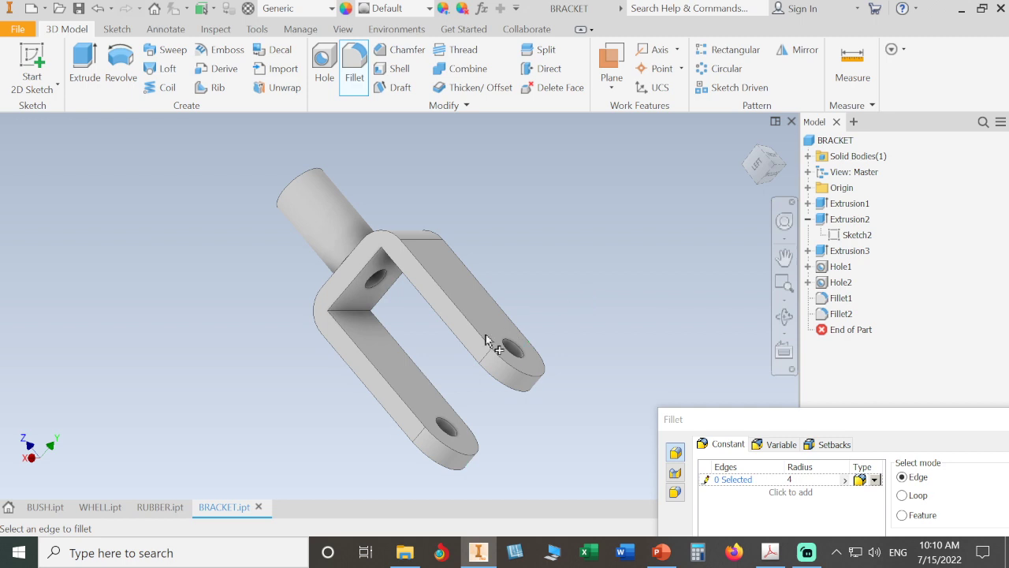
{"action": "left_click", "coordinate": [353, 312]}
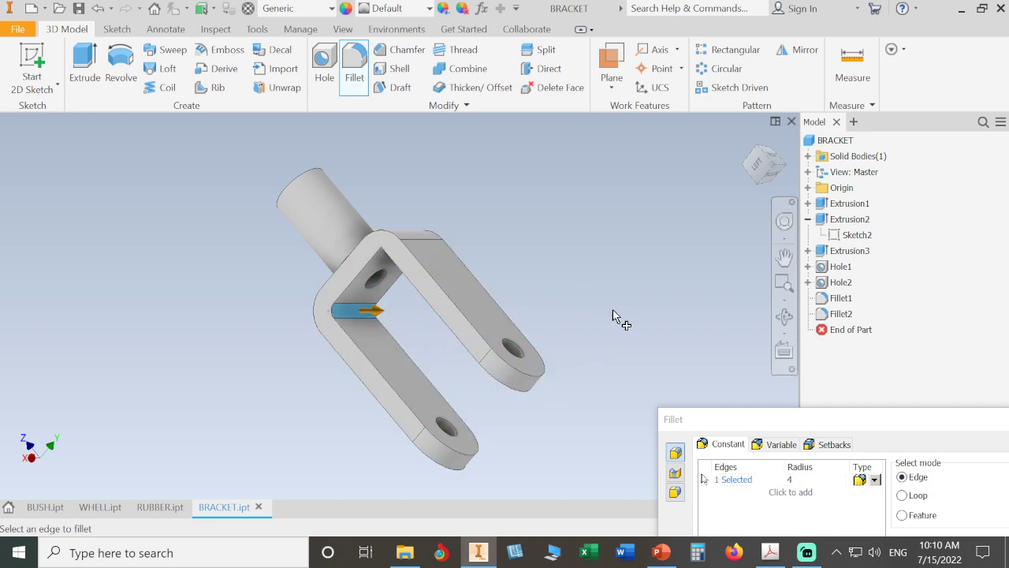
{"action": "middle_click_drag", "start_coordinate": [525, 268], "coordinate": [575, 254], "text": "shift"}
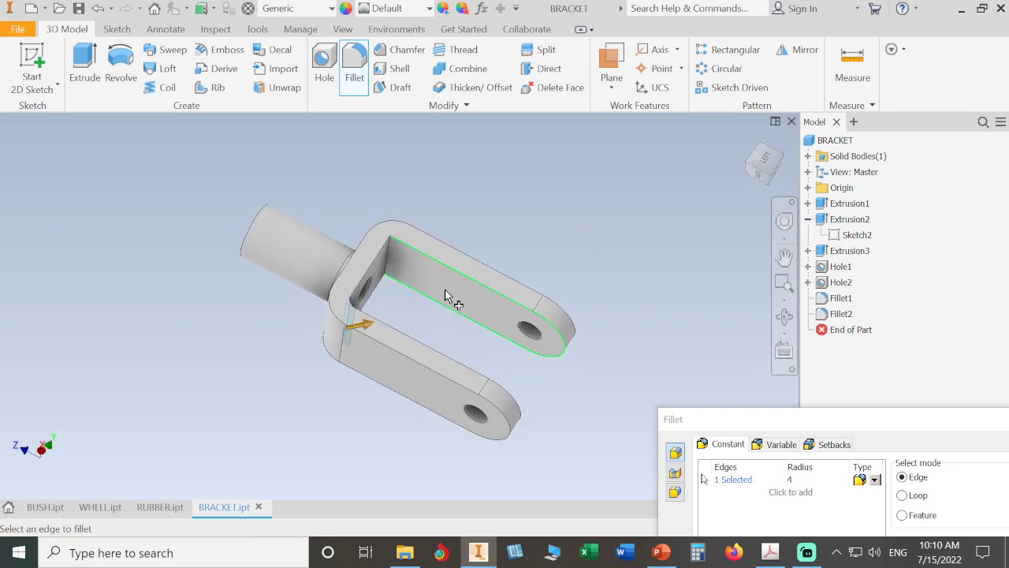
{"action": "left_click", "coordinate": [392, 254]}
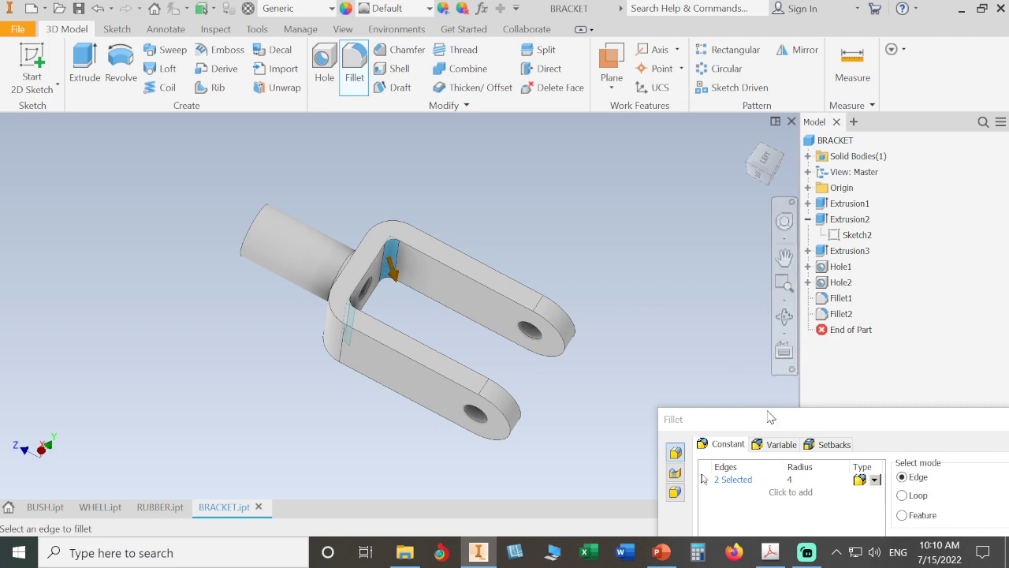
{"action": "left_click_drag", "start_coordinate": [770, 417], "coordinate": [659, 190]}
{"action": "left_click", "coordinate": [723, 403]}
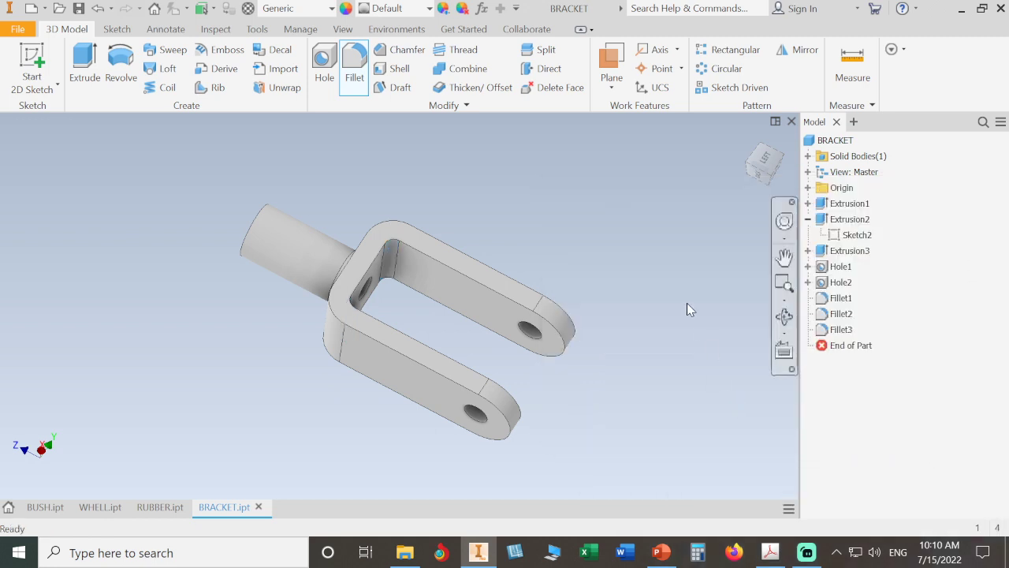
{"action": "middle_click_drag", "start_coordinate": [718, 213], "coordinate": [696, 243], "text": "shift"}
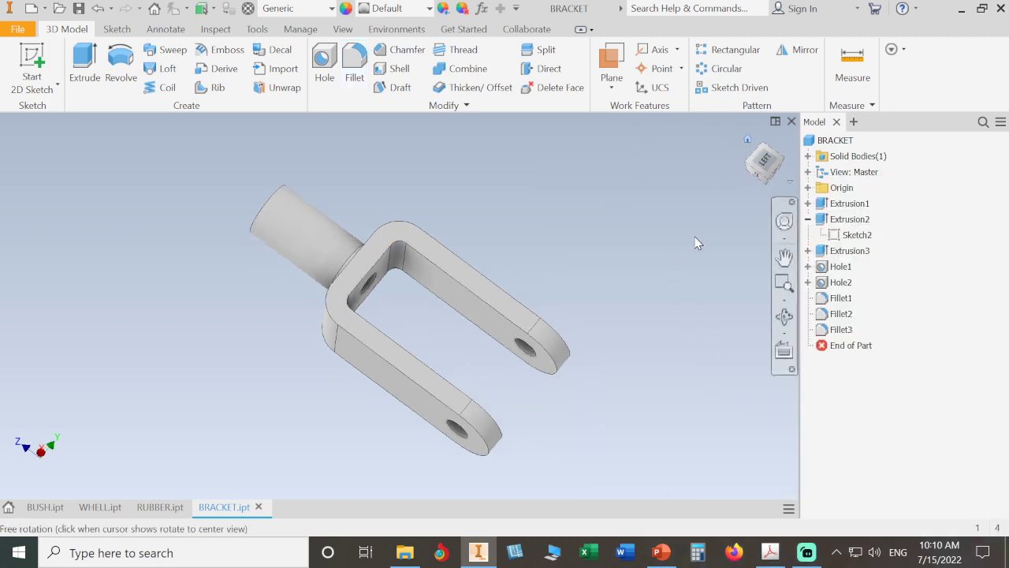
{"action": "key", "text": "F6"}
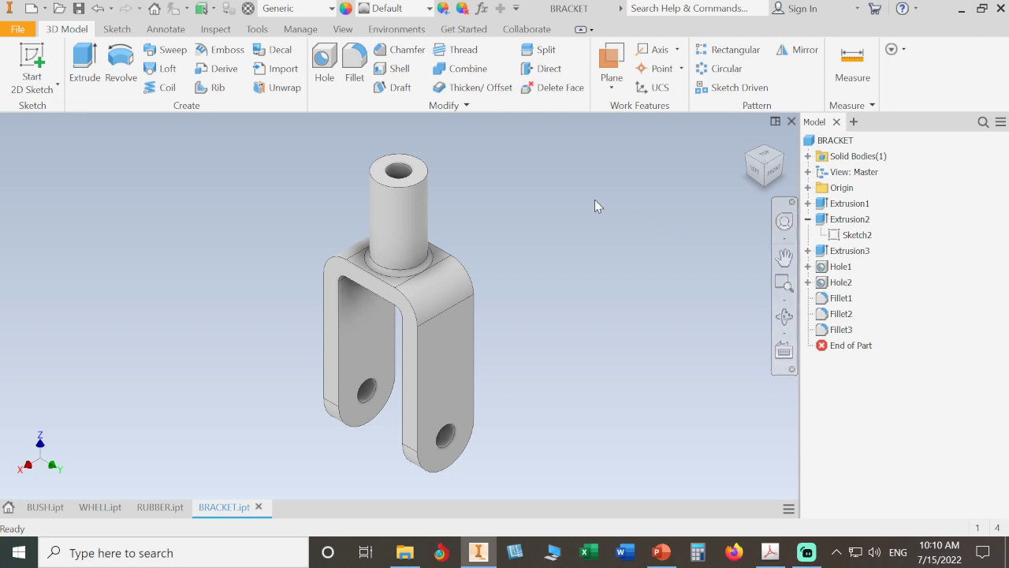
Assign the Steel, Mild material from the Inventor Material Library to the bracket
{"action": "left_click", "coordinate": [321, 9]}
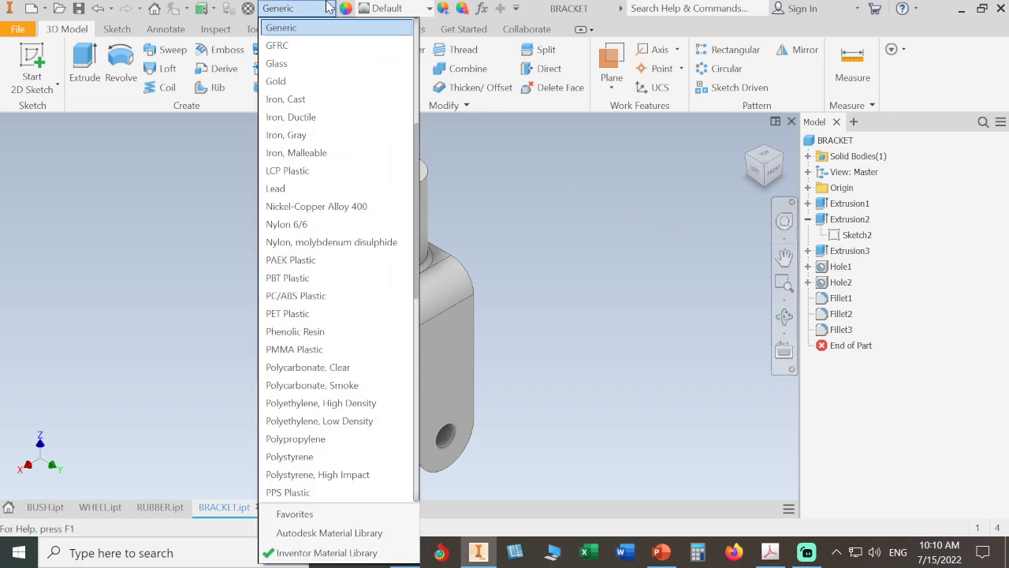
{"action": "scroll", "coordinate": [366, 206], "scroll_direction": "down", "scroll_amount": 3}
{"action": "scroll", "coordinate": [363, 204], "scroll_direction": "down", "scroll_amount": 3}
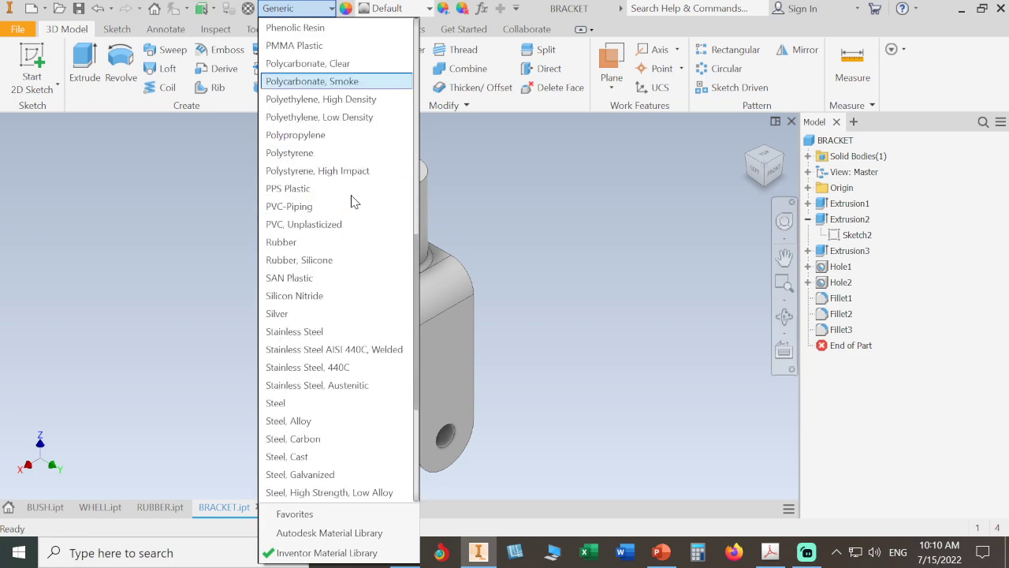
{"action": "scroll", "coordinate": [349, 202], "scroll_direction": "down", "scroll_amount": 2}
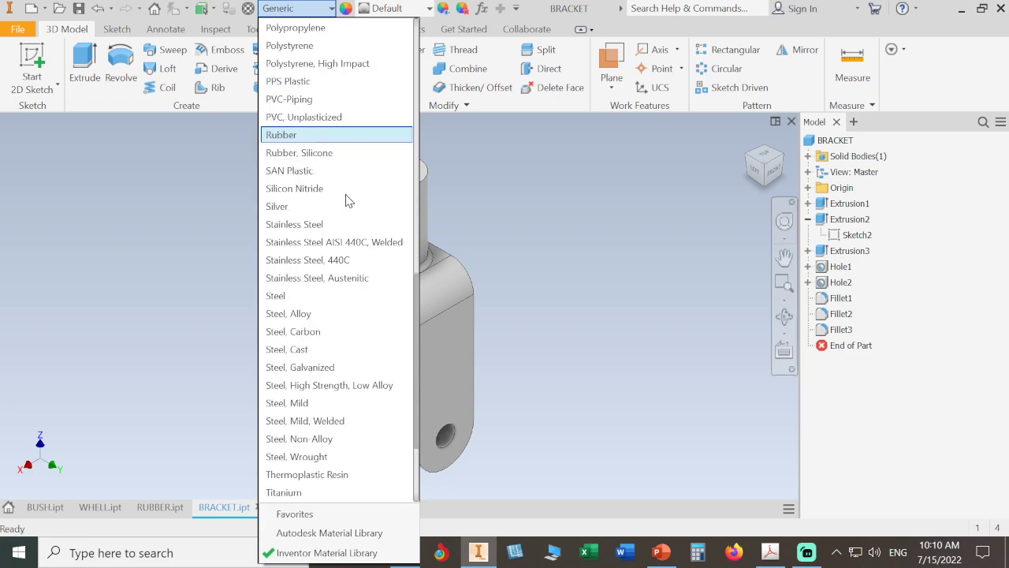
{"action": "left_click", "coordinate": [350, 403]}
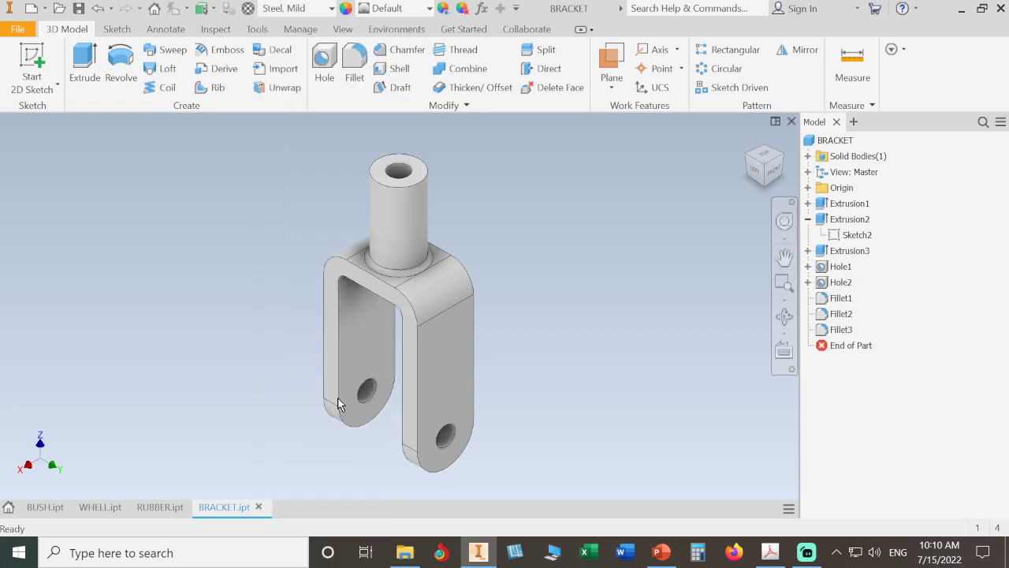
Try the Violet appearance on the bracket
{"action": "left_click", "coordinate": [424, 11]}
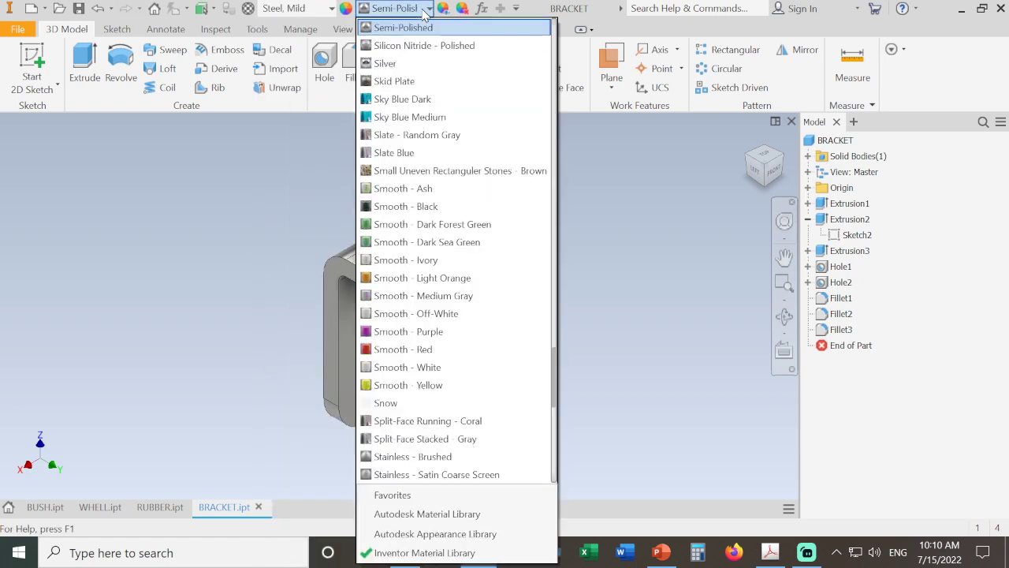
{"action": "scroll", "coordinate": [424, 14], "scroll_direction": "down", "scroll_amount": 5}
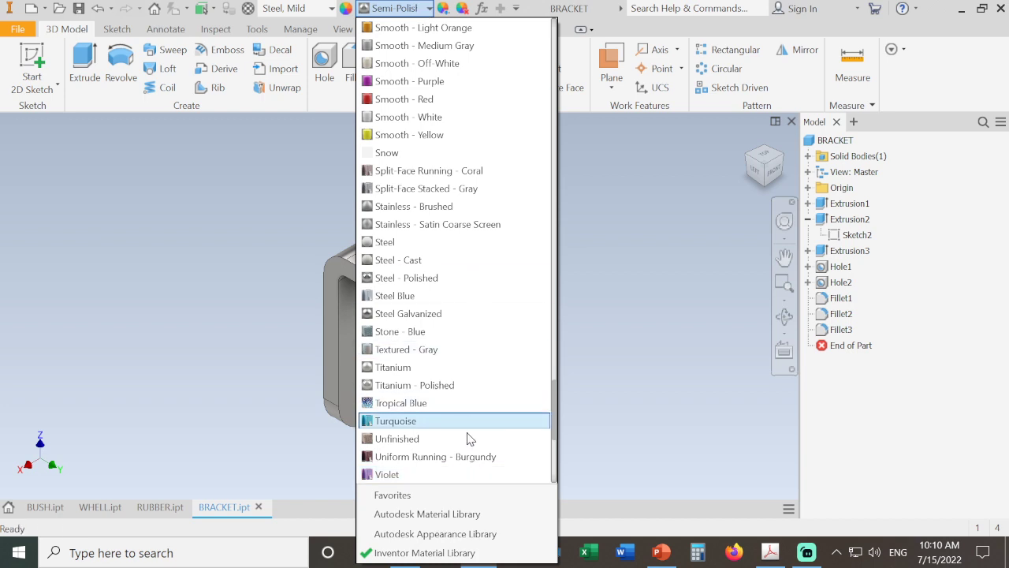
{"action": "left_click", "coordinate": [464, 475]}
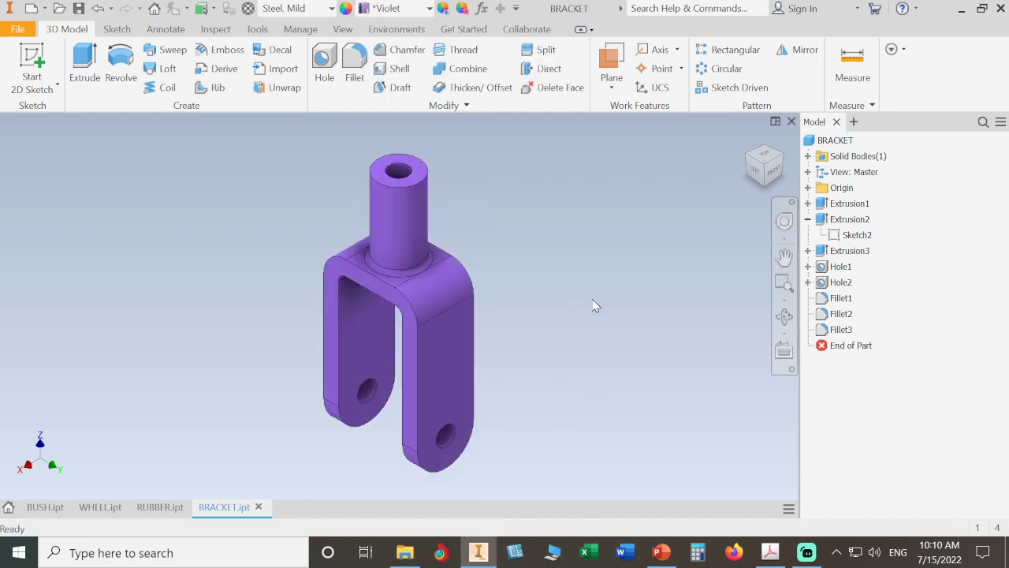
Check the caster wheel's exploded view and parts list in the Acrobat exercise book, and return to Inventor
{"action": "left_click", "coordinate": [771, 552]}
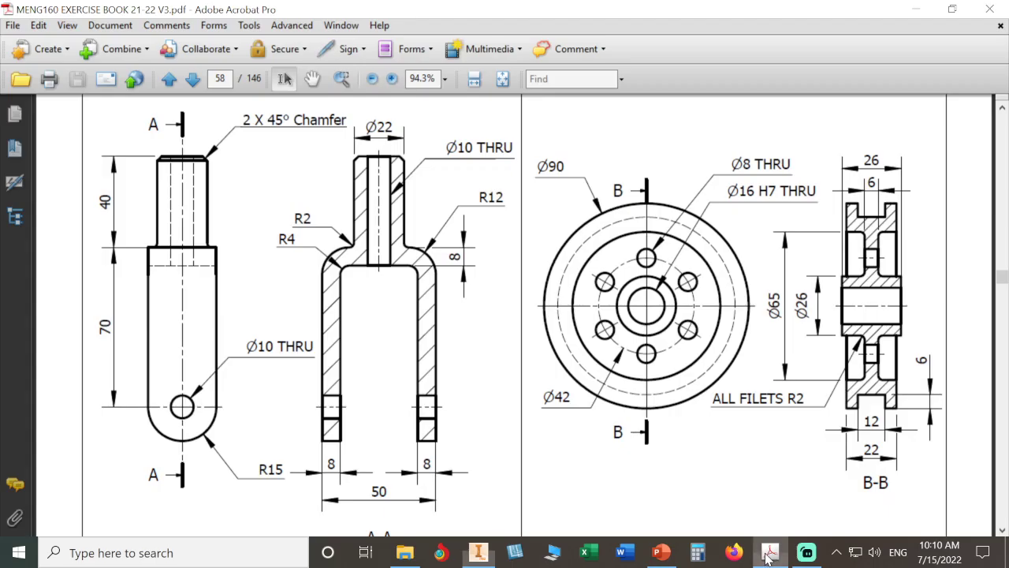
{"action": "scroll", "coordinate": [685, 347], "scroll_direction": "up", "scroll_amount": 5}
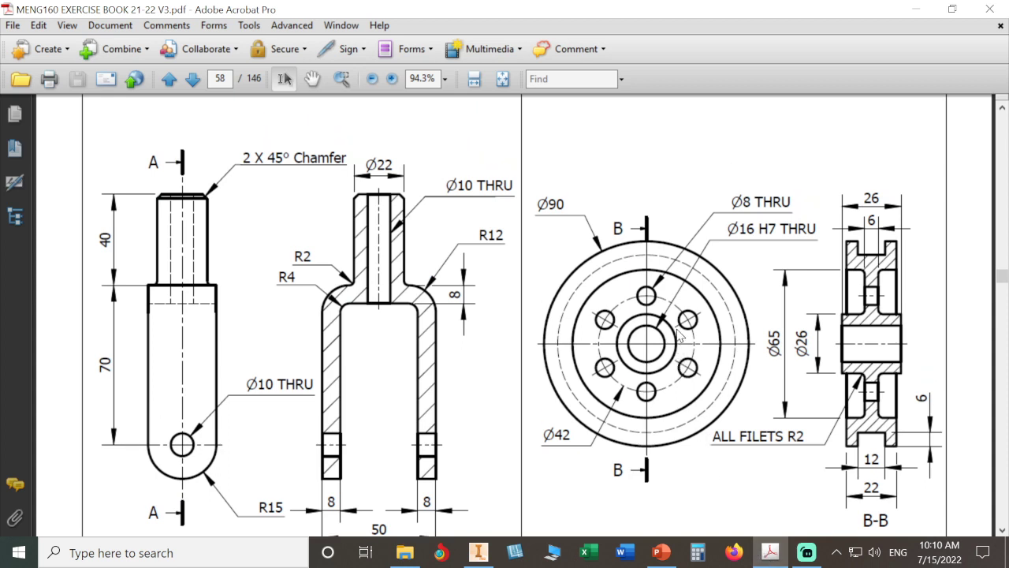
{"action": "scroll", "coordinate": [668, 323], "scroll_direction": "up", "scroll_amount": 1}
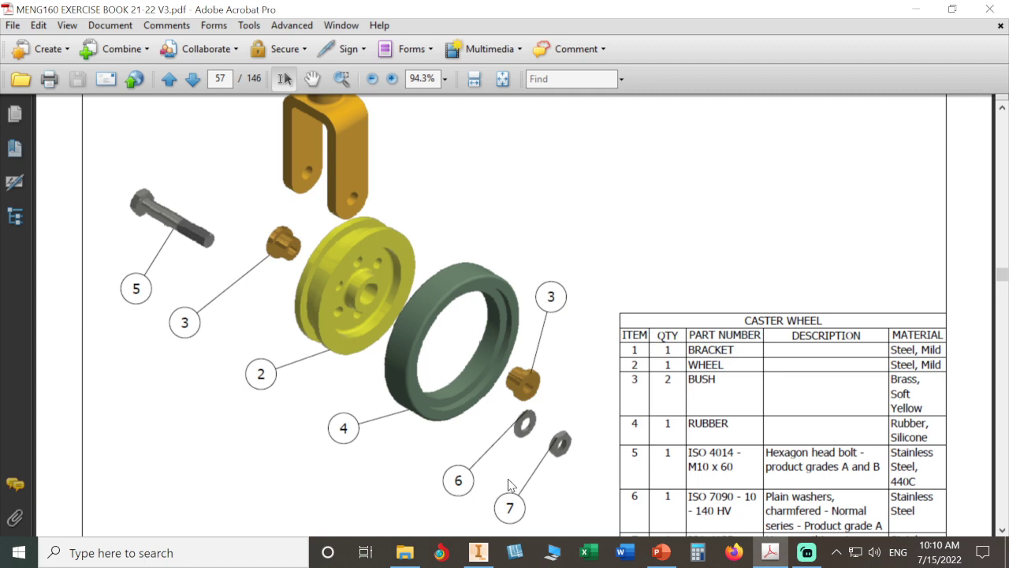
{"action": "left_click", "coordinate": [479, 552]}
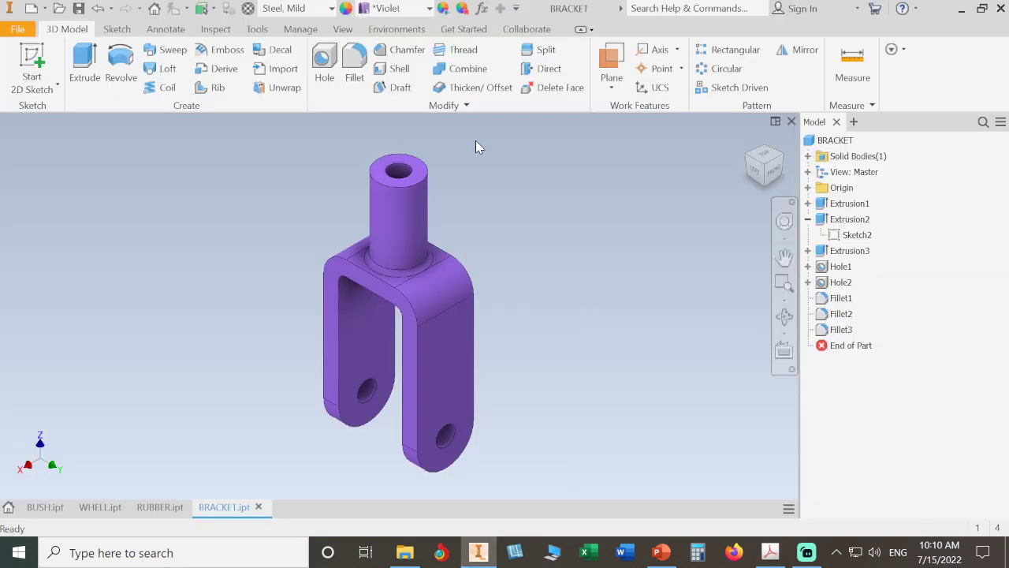
Undo the violet colouring and apply the Smooth - Light Orange appearance to the bracket
{"action": "left_click", "coordinate": [429, 8]}
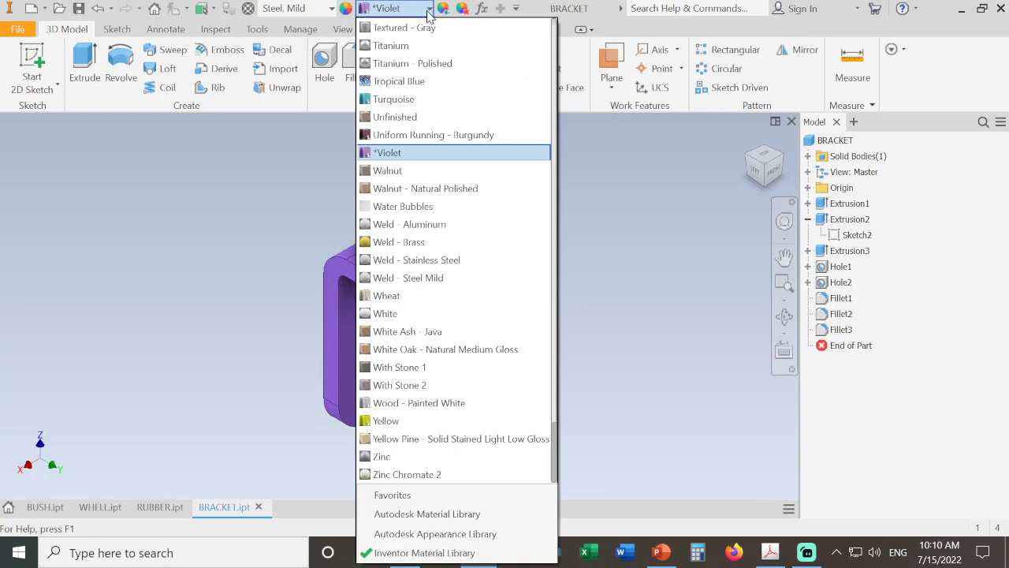
{"action": "scroll", "coordinate": [423, 43], "scroll_direction": "up", "scroll_amount": 4}
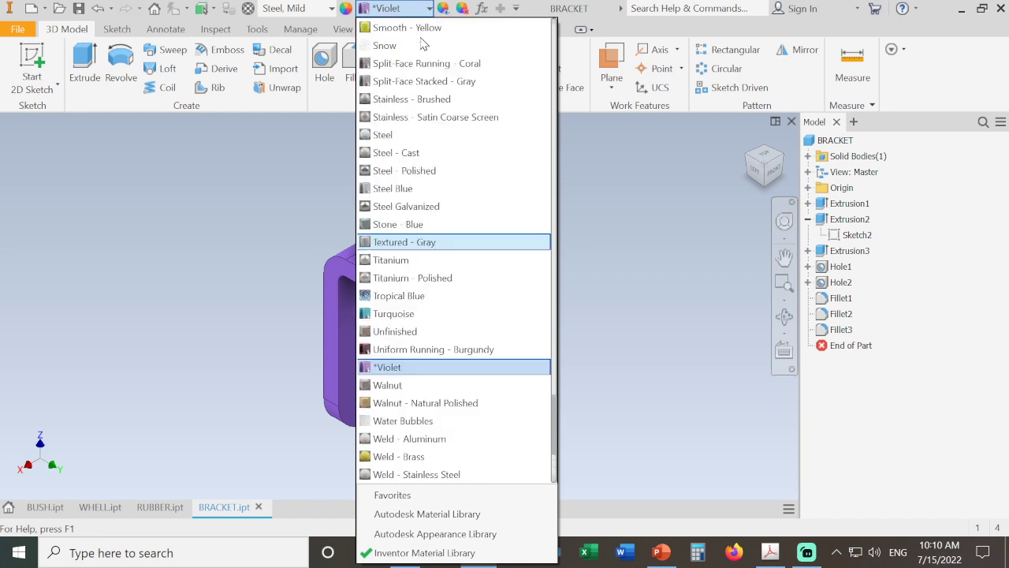
{"action": "left_click", "coordinate": [618, 239]}
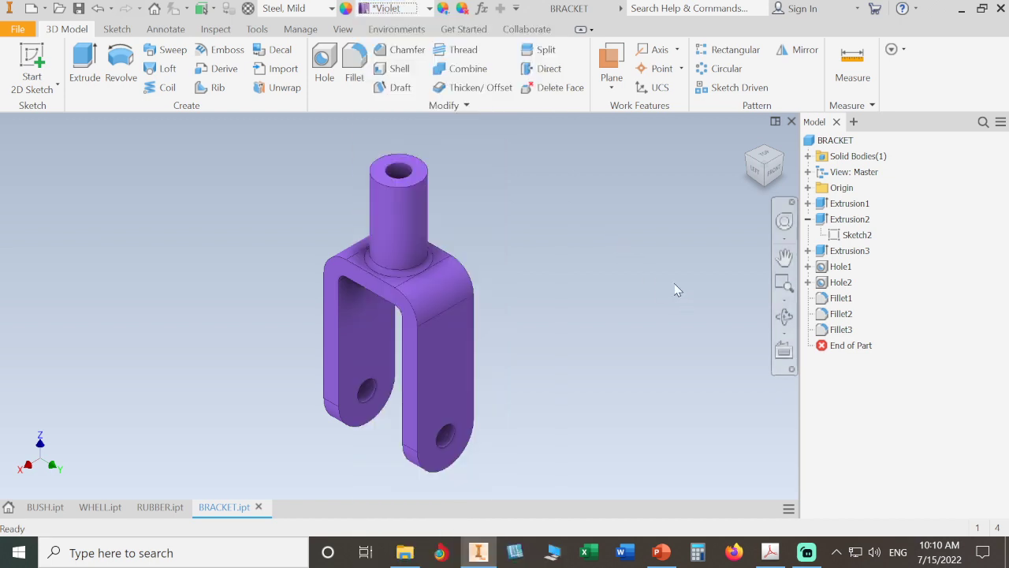
{"action": "key", "text": "ctrl+z"}
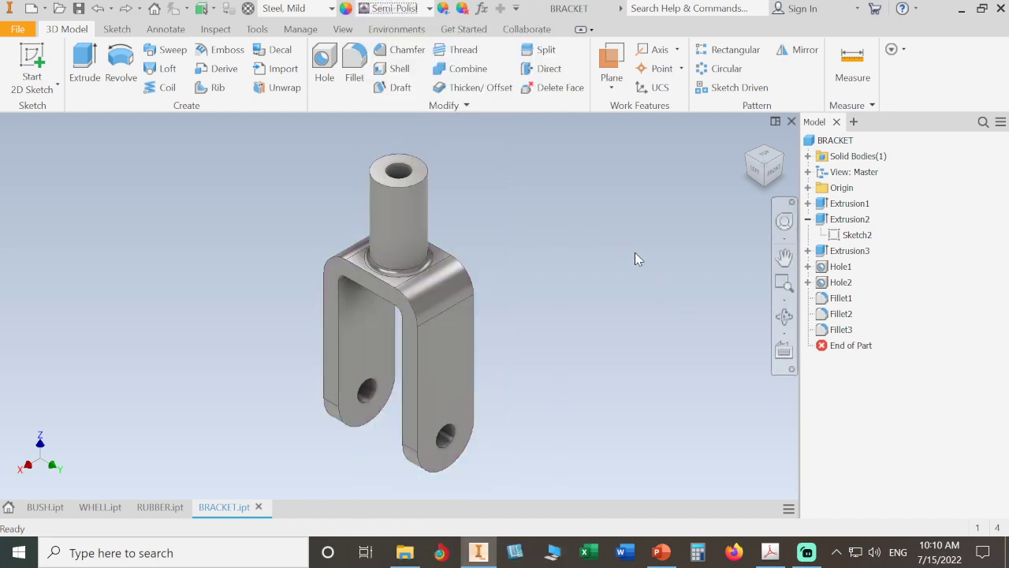
{"action": "left_click", "coordinate": [429, 8]}
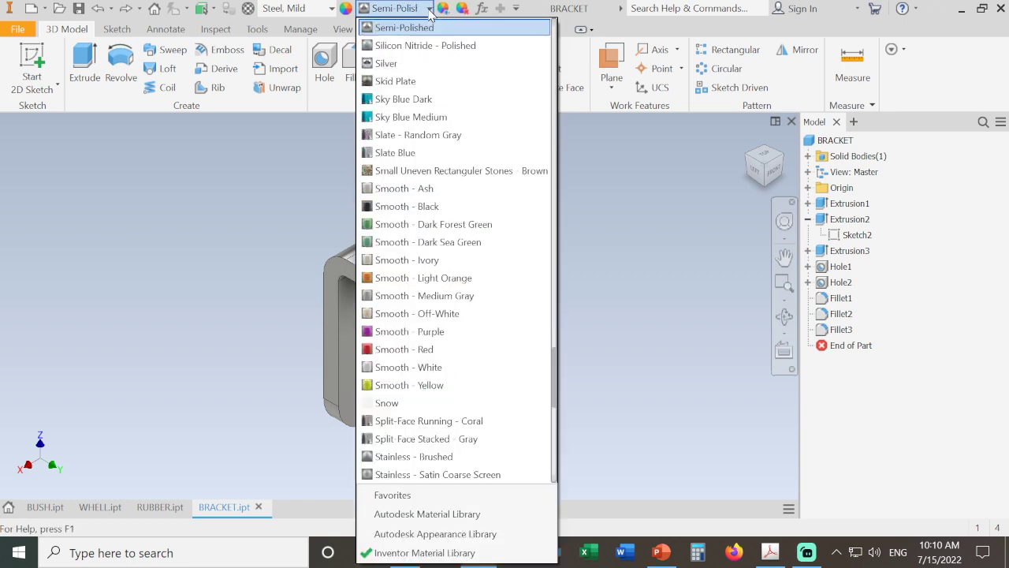
{"action": "left_click", "coordinate": [534, 279]}
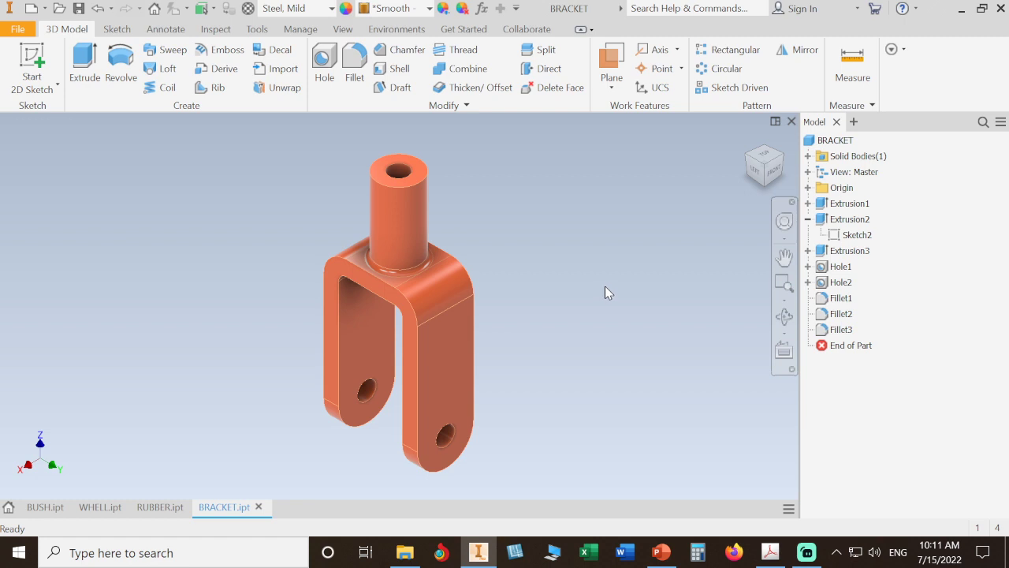
Set the bracket's visual style to Realistic
{"action": "left_click", "coordinate": [343, 29]}
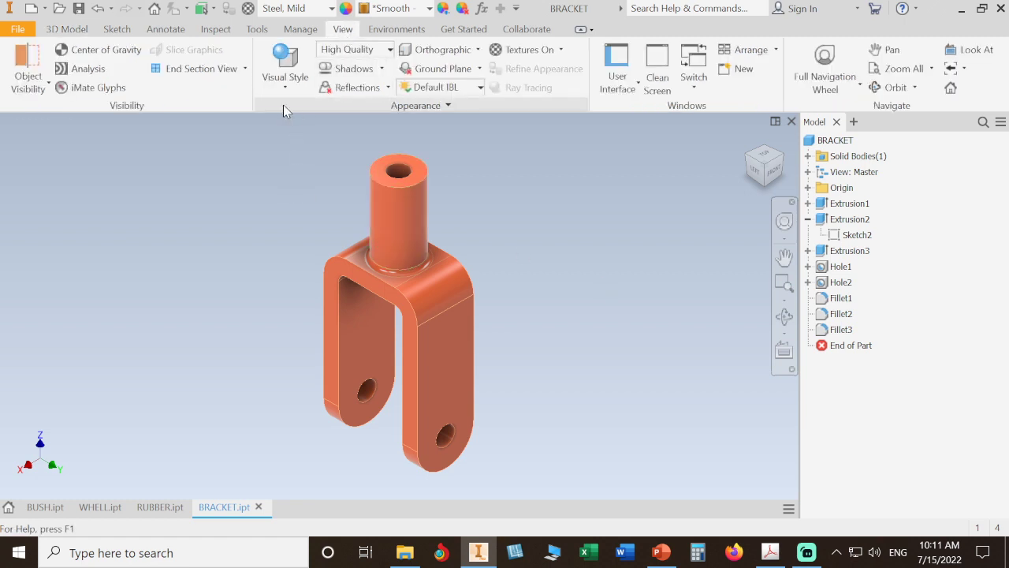
{"action": "left_click", "coordinate": [296, 92]}
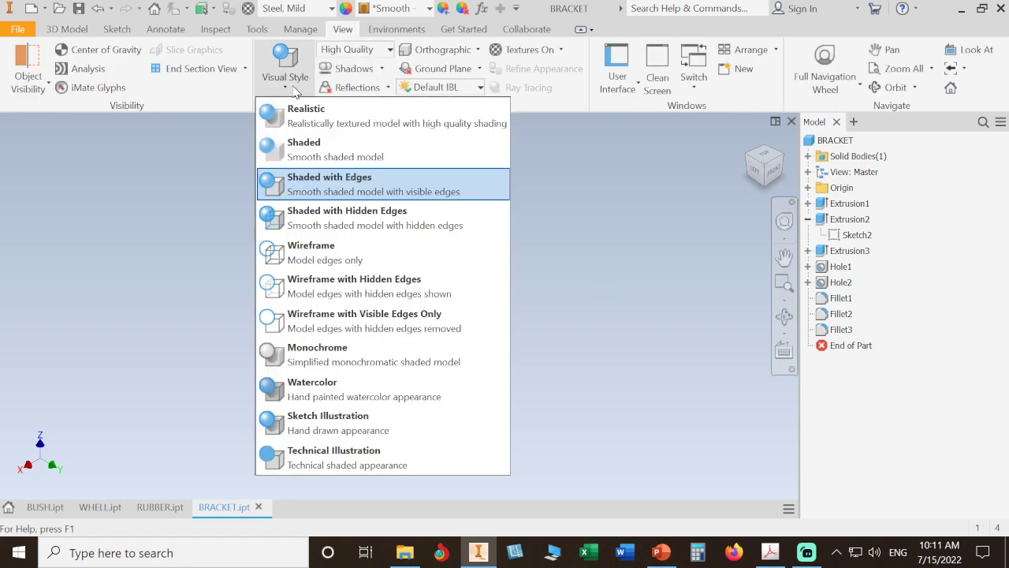
{"action": "left_click", "coordinate": [316, 116]}
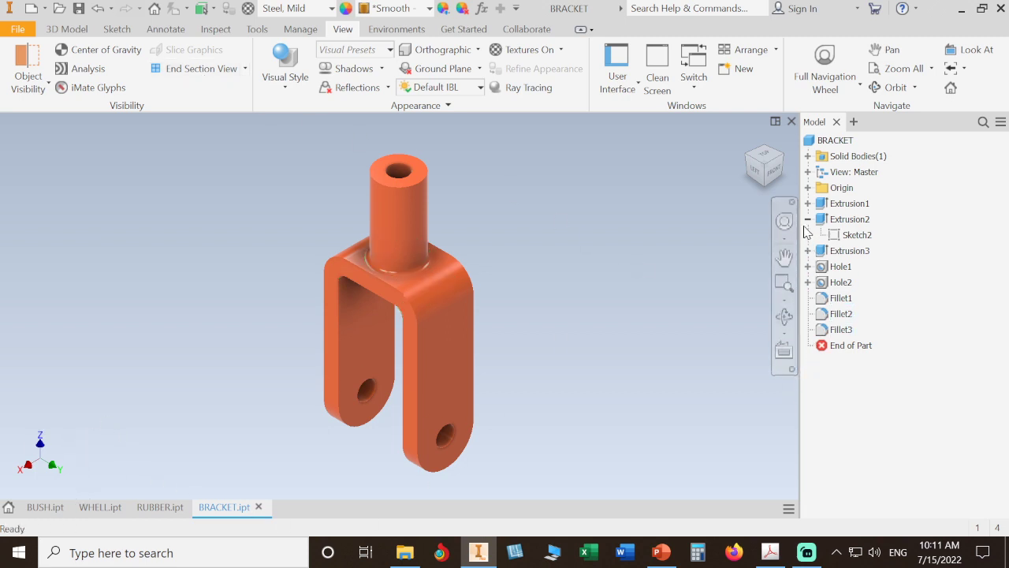
Create a half section view of the bracket on the origin YZ plane with zero offset, and inspect the cut faces
{"action": "left_click", "coordinate": [809, 188]}
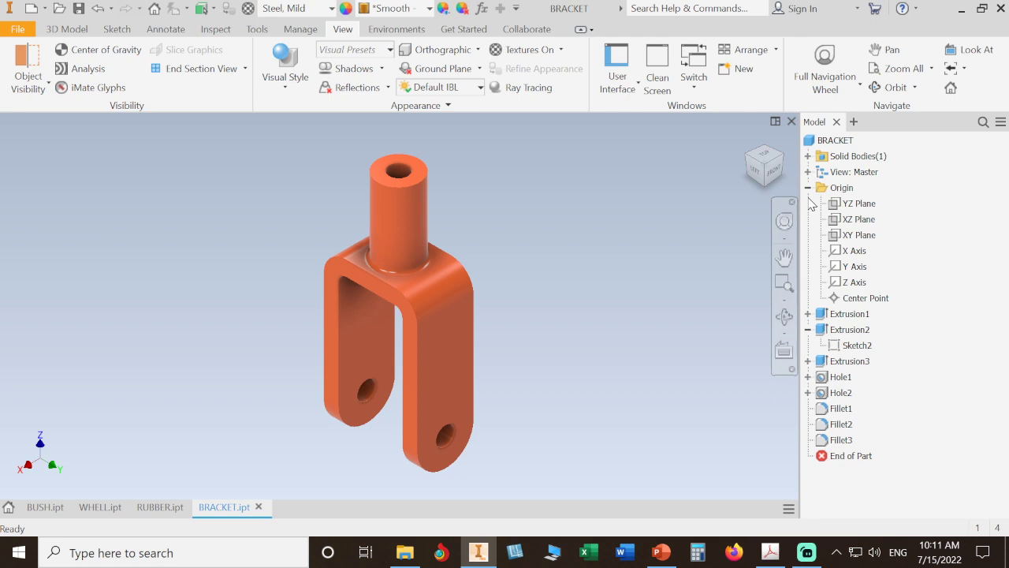
{"action": "left_click", "coordinate": [858, 203]}
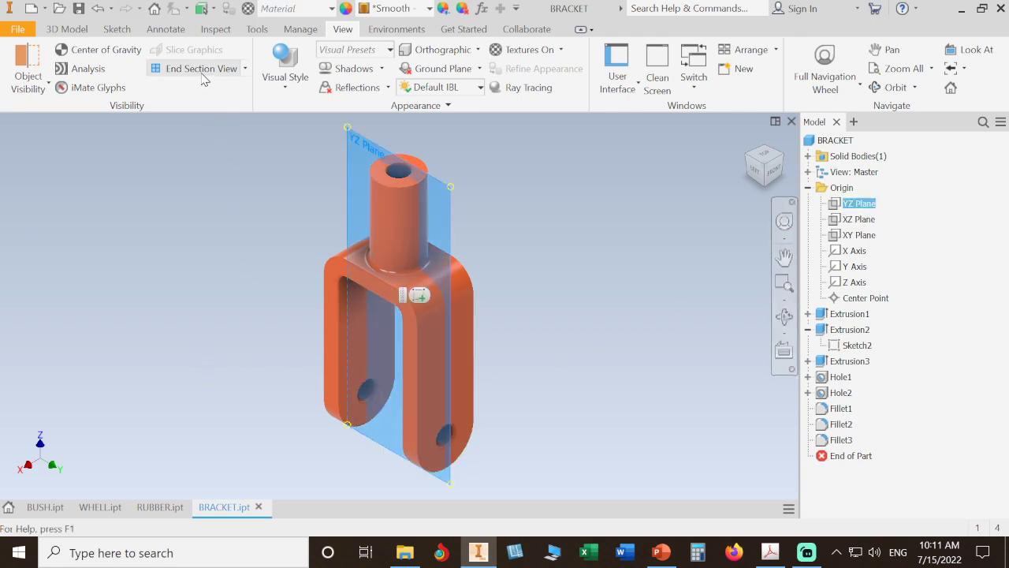
{"action": "left_click", "coordinate": [246, 69]}
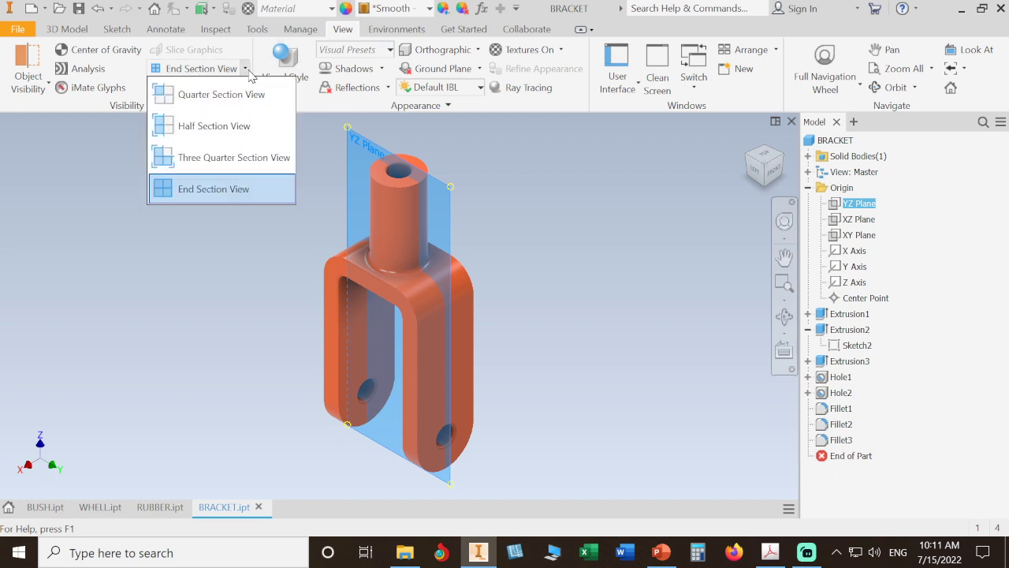
{"action": "left_click", "coordinate": [233, 128]}
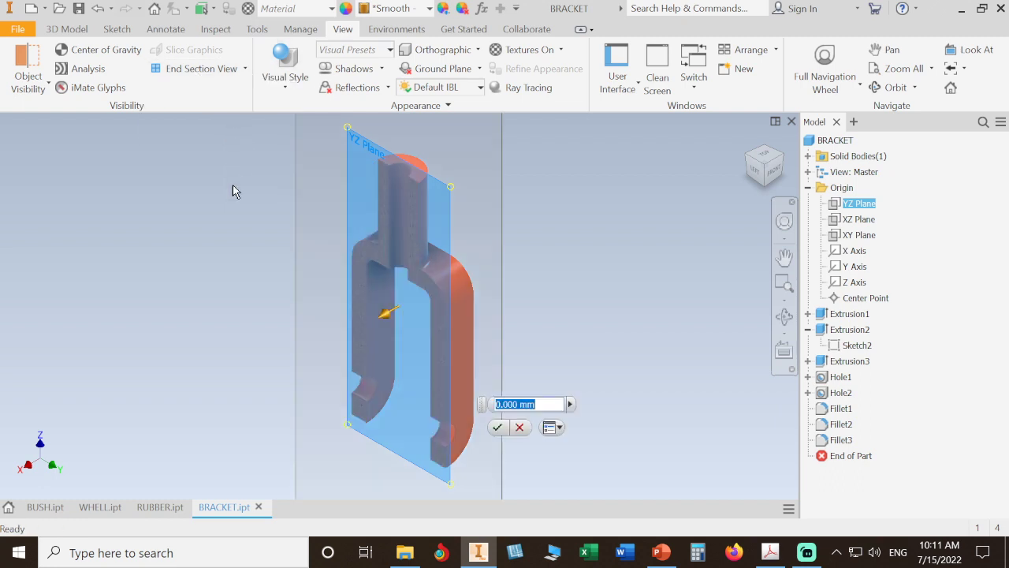
{"action": "left_click", "coordinate": [497, 427]}
{"action": "middle_click_drag", "start_coordinate": [534, 326], "coordinate": [638, 315], "text": "shift"}
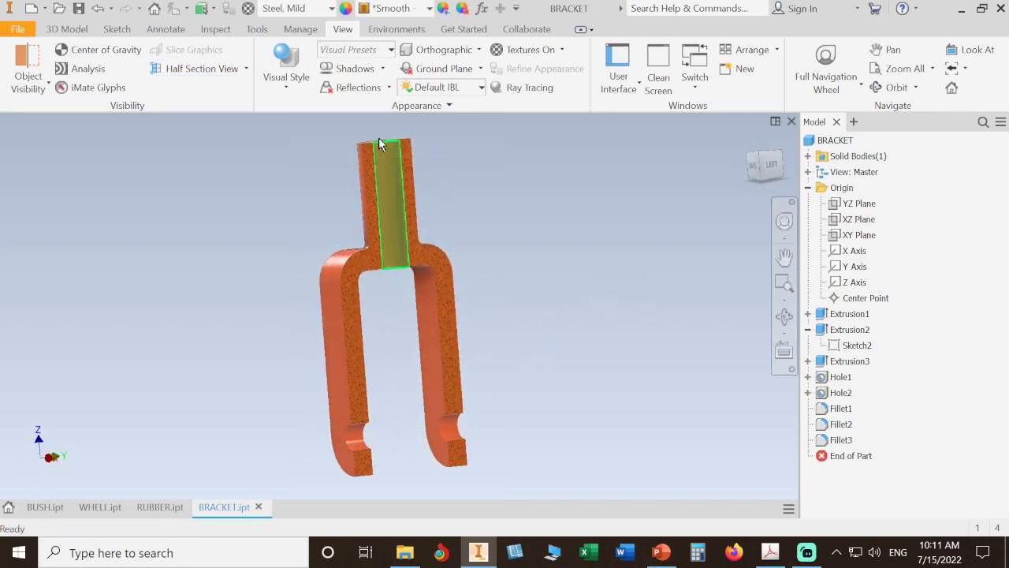
{"action": "middle_click_drag", "start_coordinate": [491, 428], "coordinate": [423, 410], "text": "shift"}
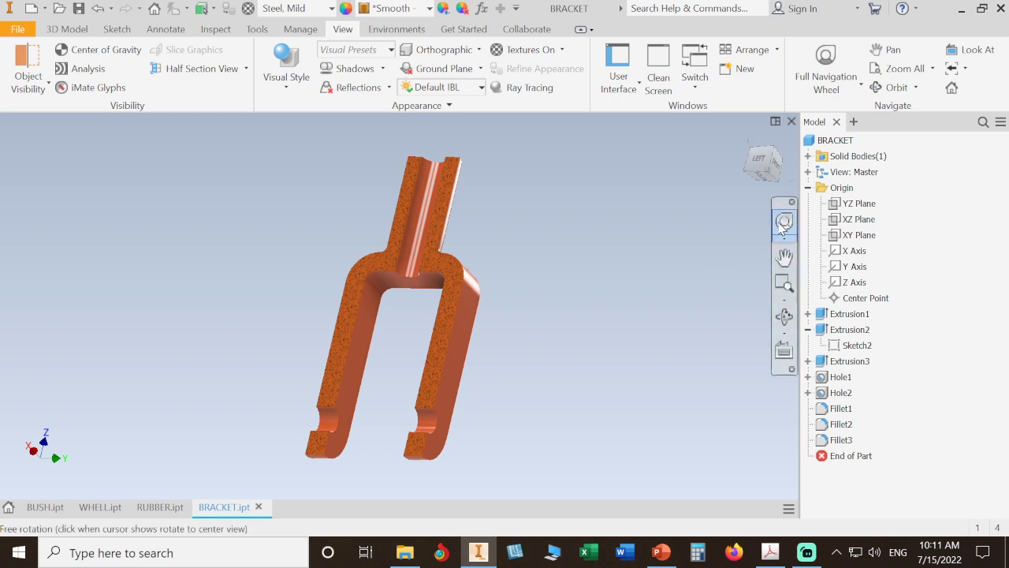
Store the half section as a new view representation named SECTION, and save the part in its home orientation
{"action": "left_click", "coordinate": [809, 173]}
{"action": "left_click", "coordinate": [852, 173]}
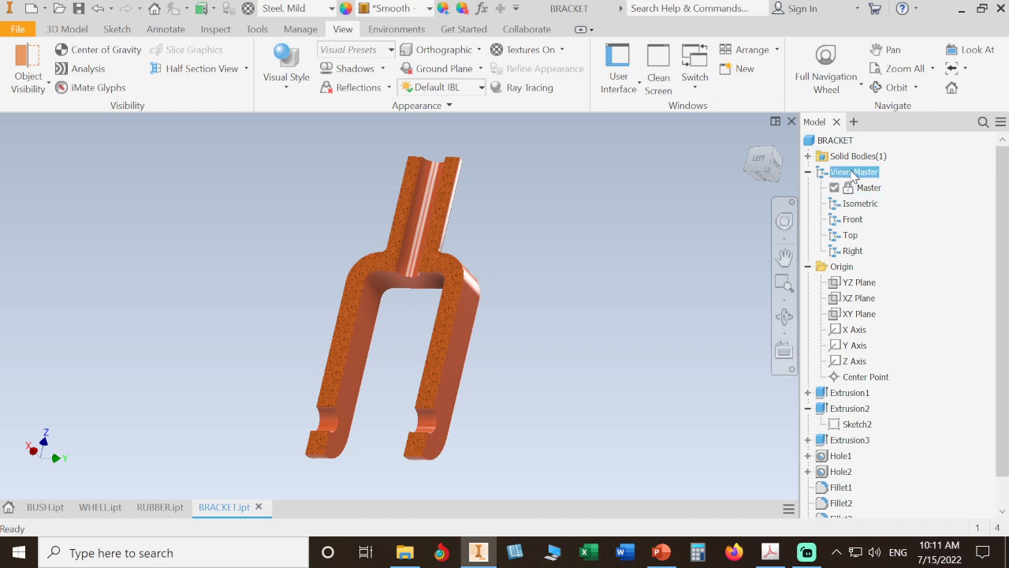
{"action": "right_click", "coordinate": [853, 173]}
{"action": "left_click", "coordinate": [883, 194]}
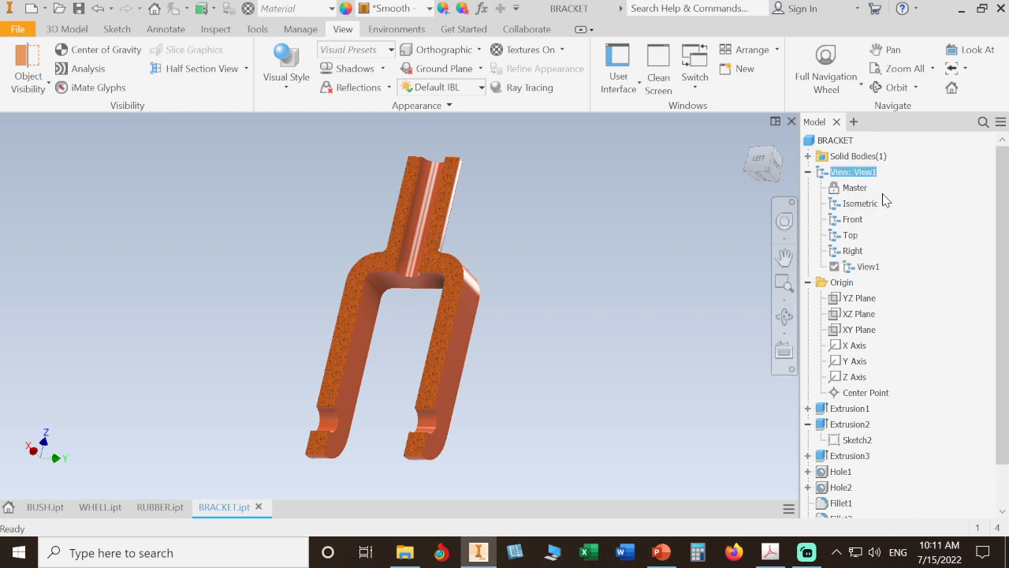
{"action": "left_click", "coordinate": [868, 267]}
{"action": "left_click", "coordinate": [870, 268]}
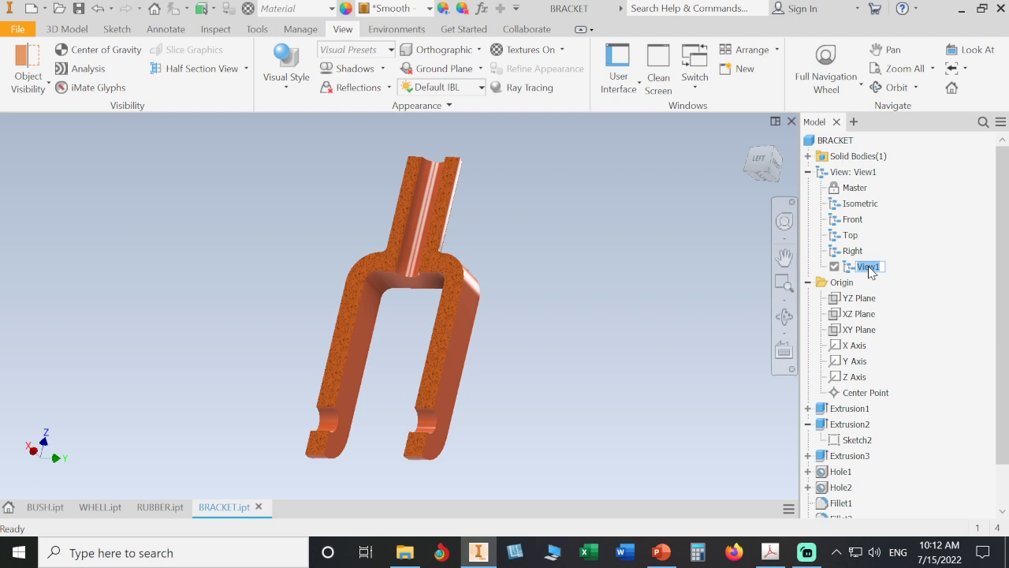
{"action": "type", "text": "SECTION"}
{"action": "key", "text": "Return"}
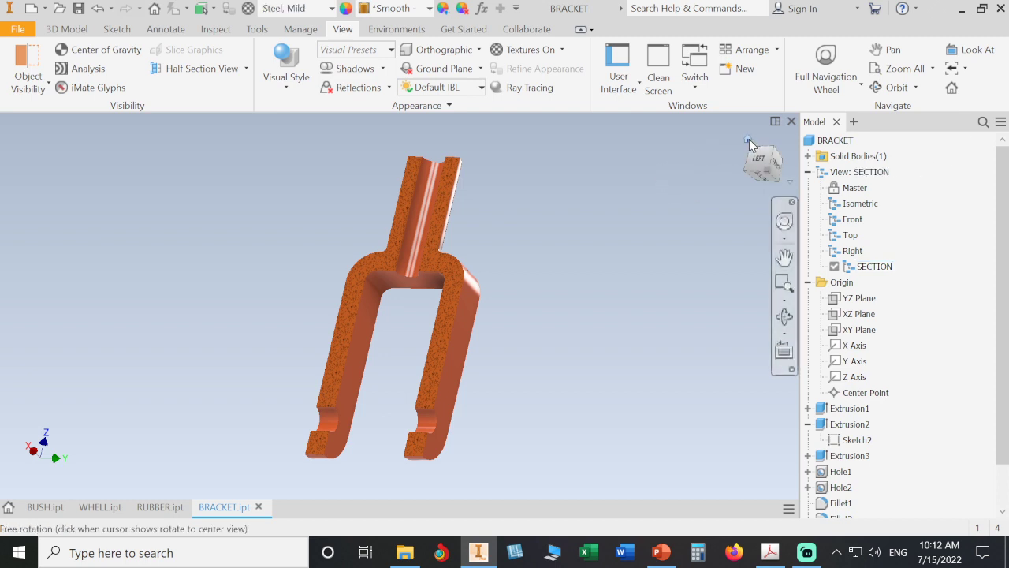
{"action": "left_click", "coordinate": [747, 141]}
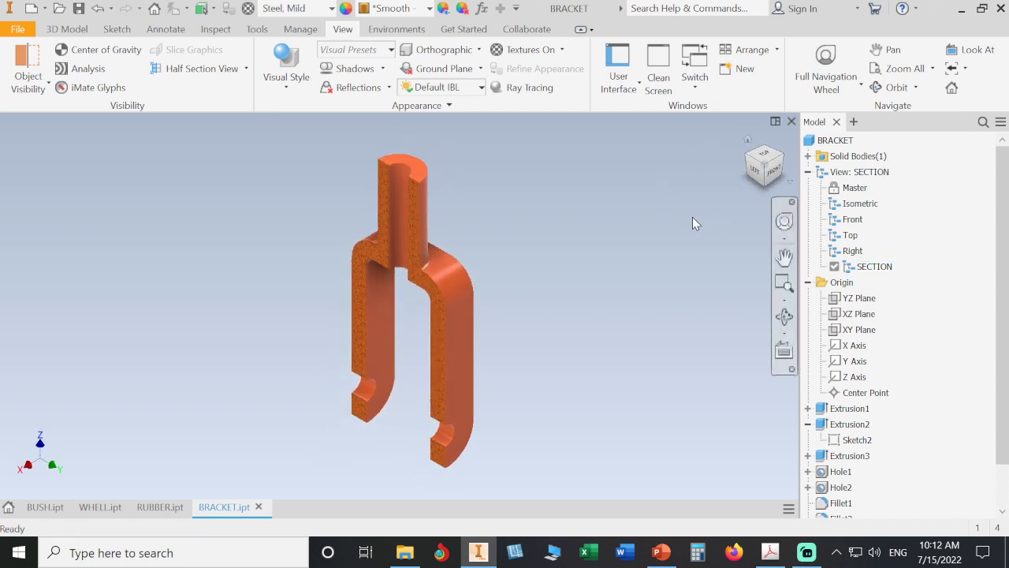
{"action": "left_click", "coordinate": [78, 9]}
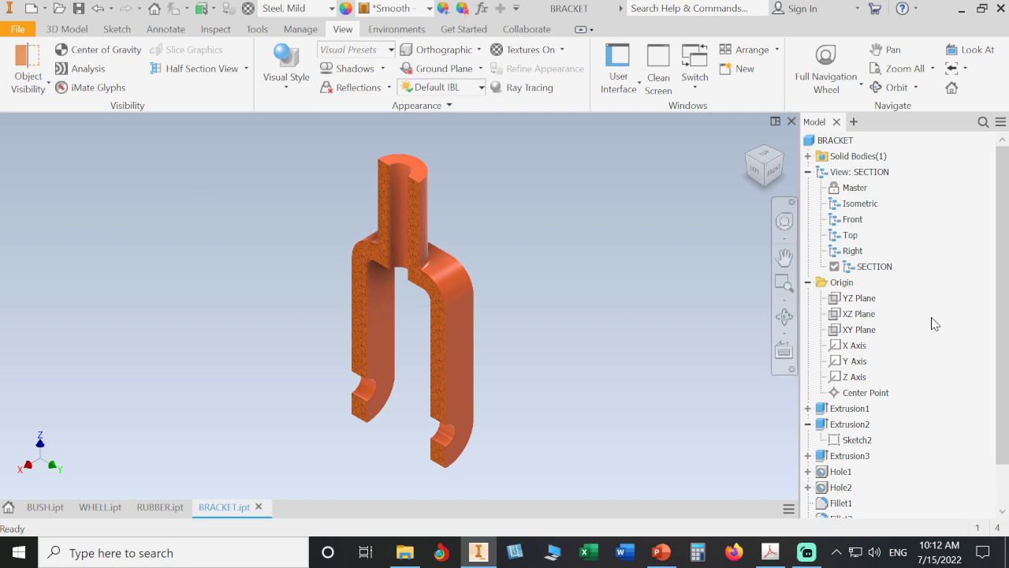
Activate the Master view representation to show the whole bracket, and switch back to SECTION
{"action": "double_click", "coordinate": [868, 189]}
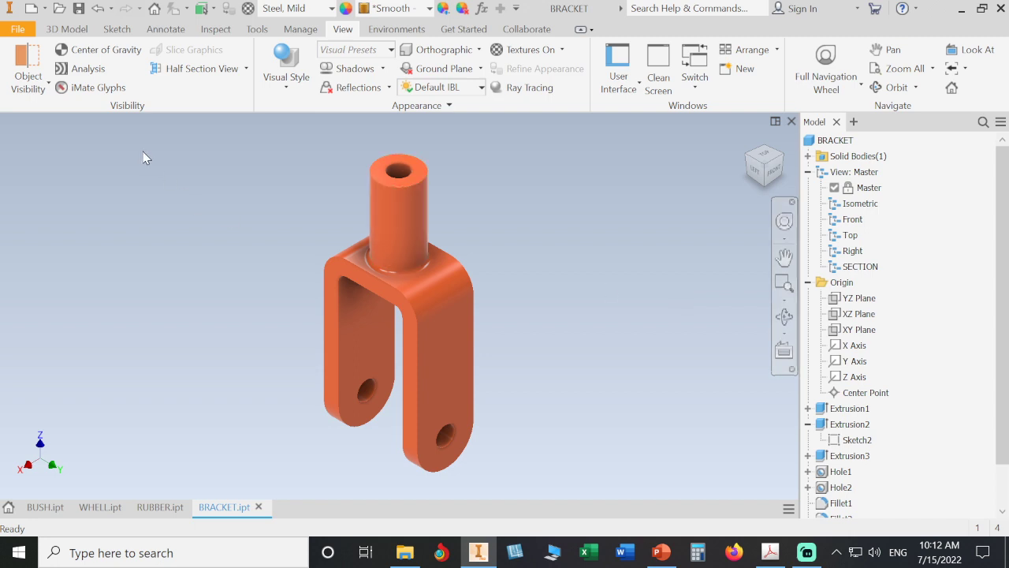
{"action": "double_click", "coordinate": [861, 267]}
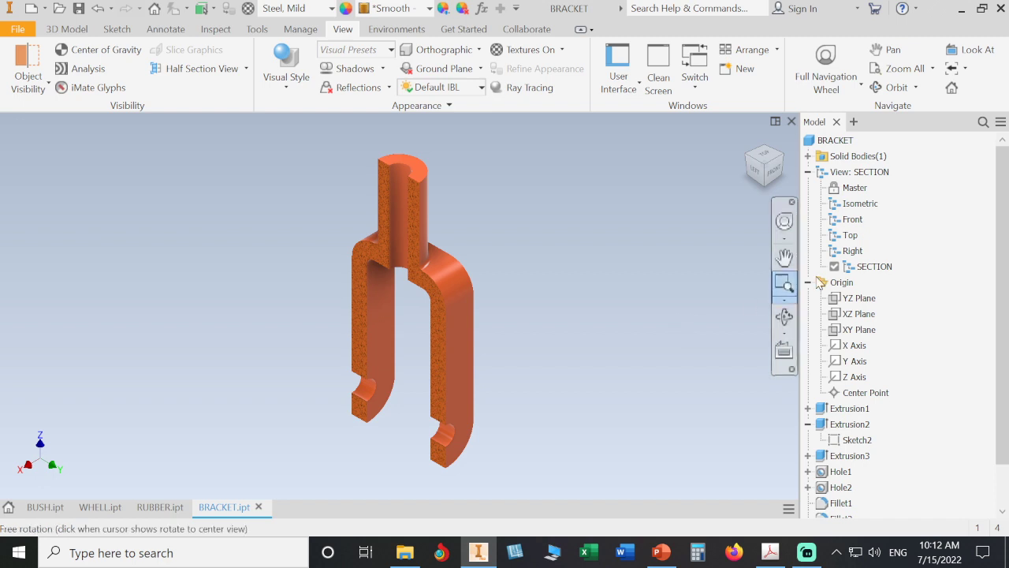
{"action": "left_click", "coordinate": [851, 219]}
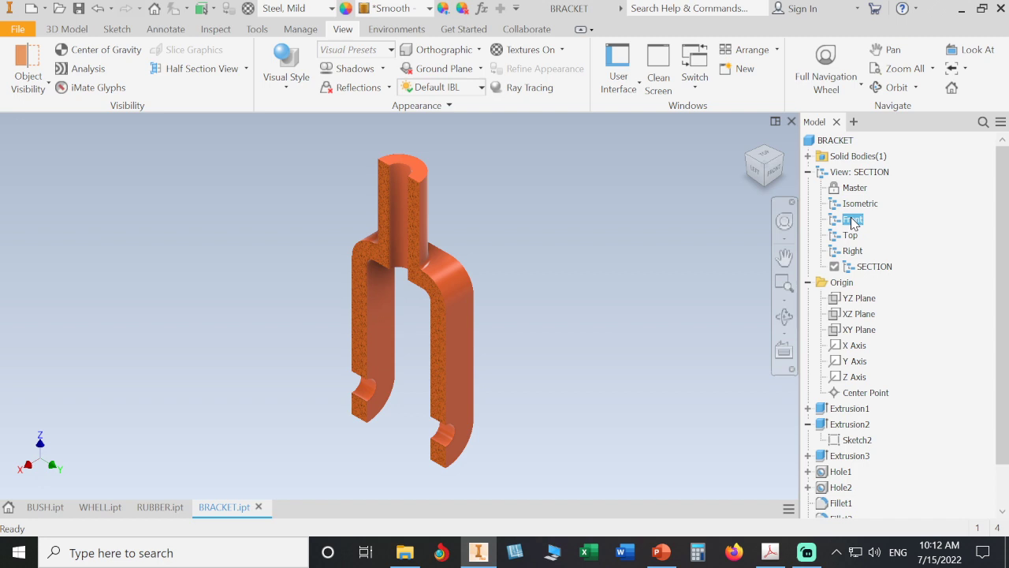
Activate the Front view representation and rotate the bracket's plan view half a turn so the TOP label reads upright
{"action": "double_click", "coordinate": [851, 220]}
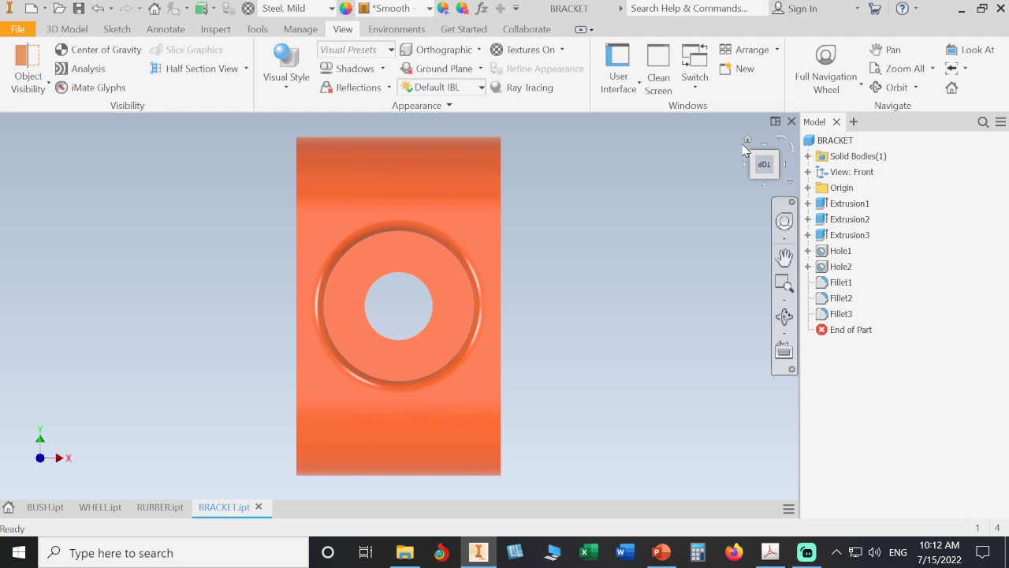
{"action": "left_click", "coordinate": [807, 172]}
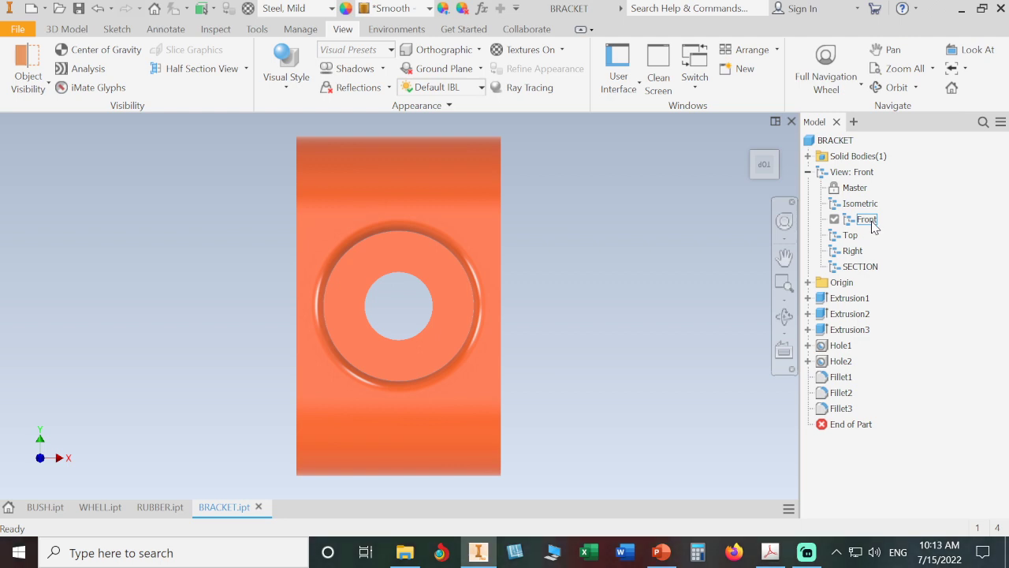
{"action": "left_click", "coordinate": [791, 156]}
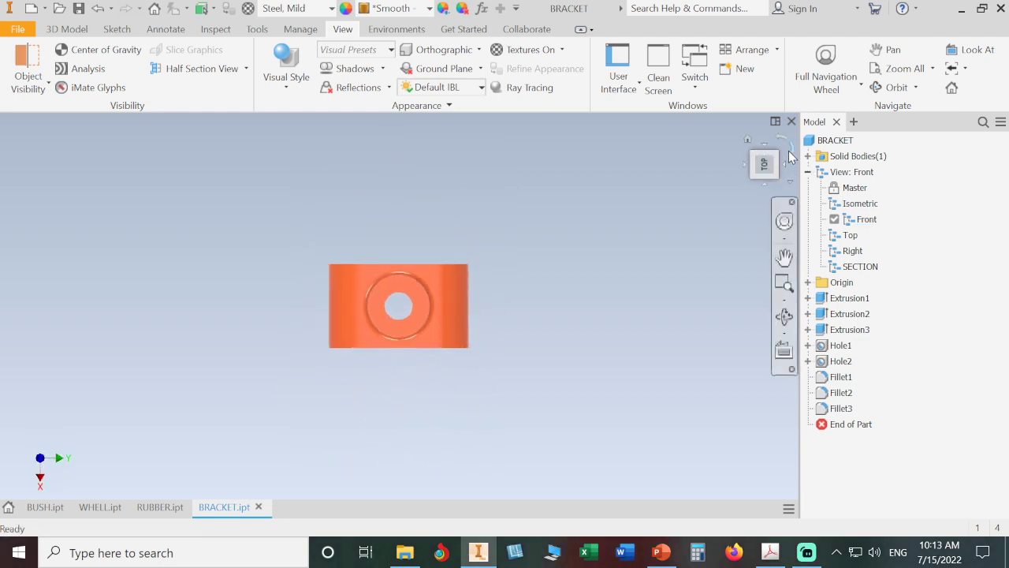
{"action": "left_click", "coordinate": [791, 157]}
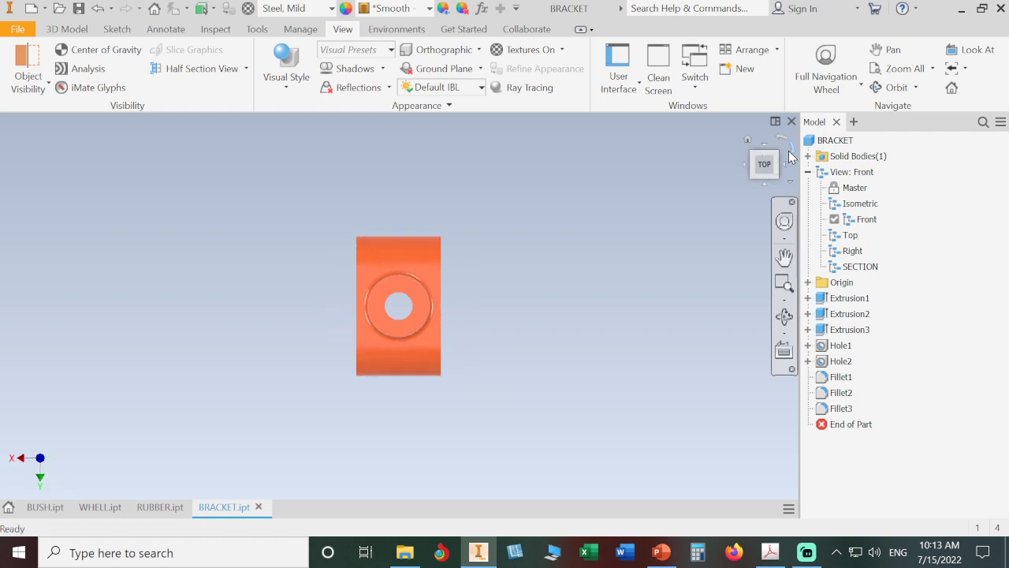
{"action": "left_click", "coordinate": [867, 220]}
{"action": "left_click", "coordinate": [867, 220]}
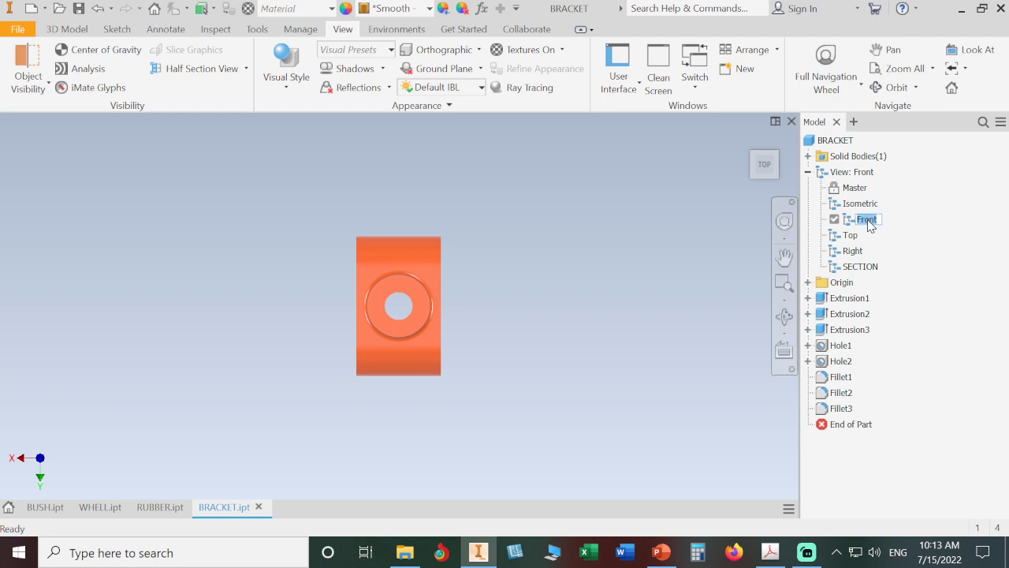
{"action": "left_click", "coordinate": [671, 209]}
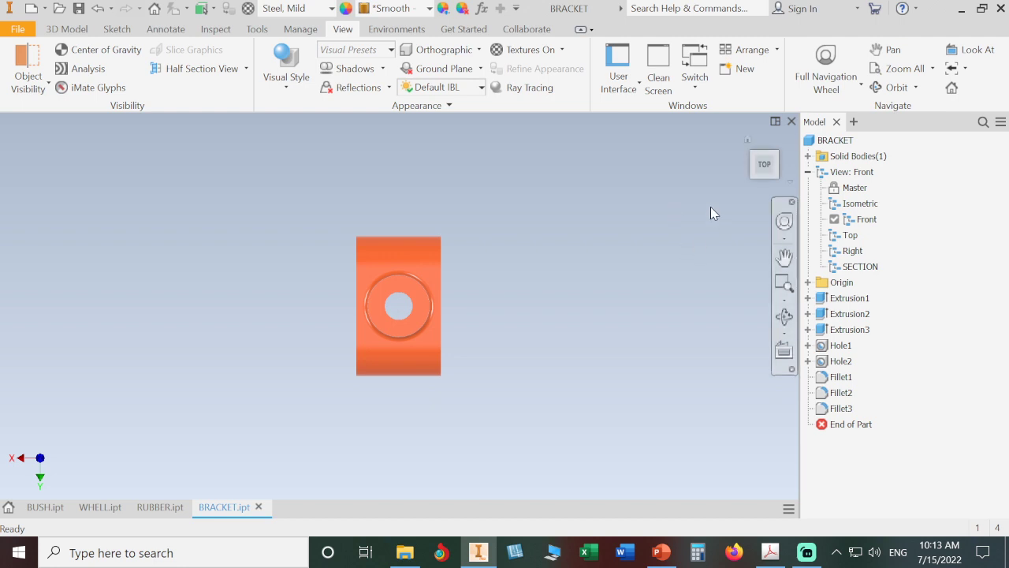
Return the bracket to its home orientation and save the part with the Front view representation active
{"action": "left_click", "coordinate": [748, 139]}
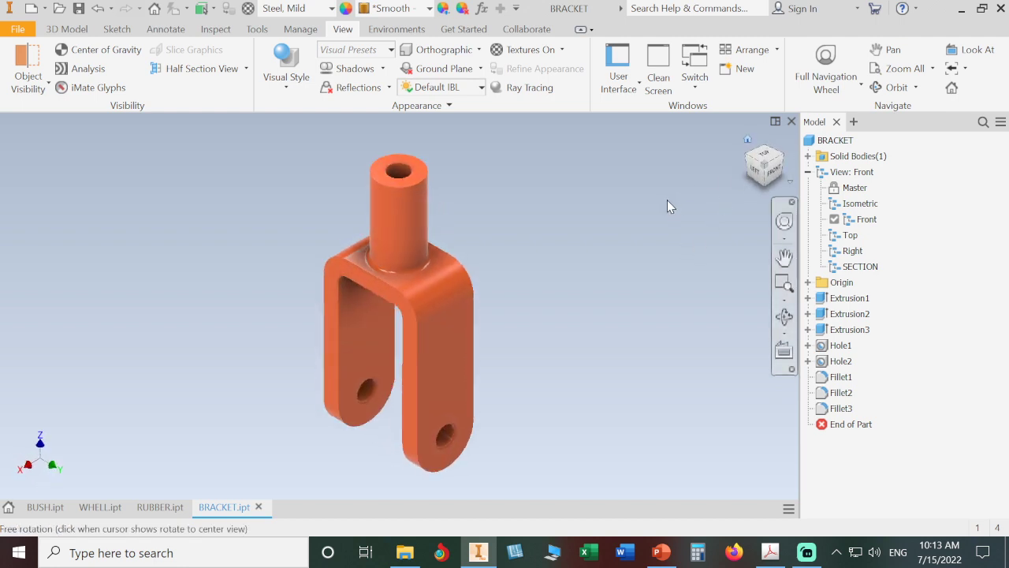
{"action": "left_click", "coordinate": [78, 8]}
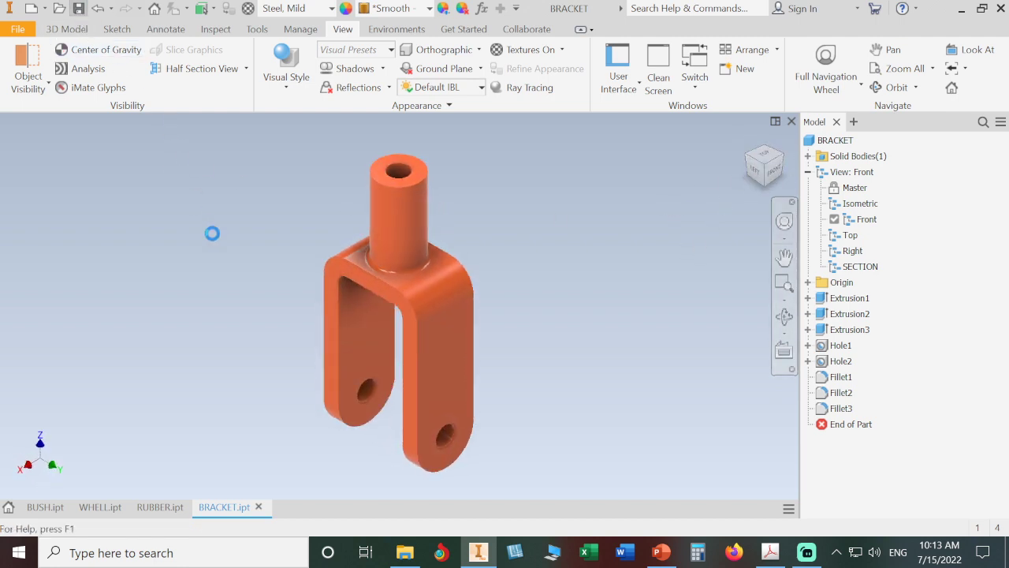